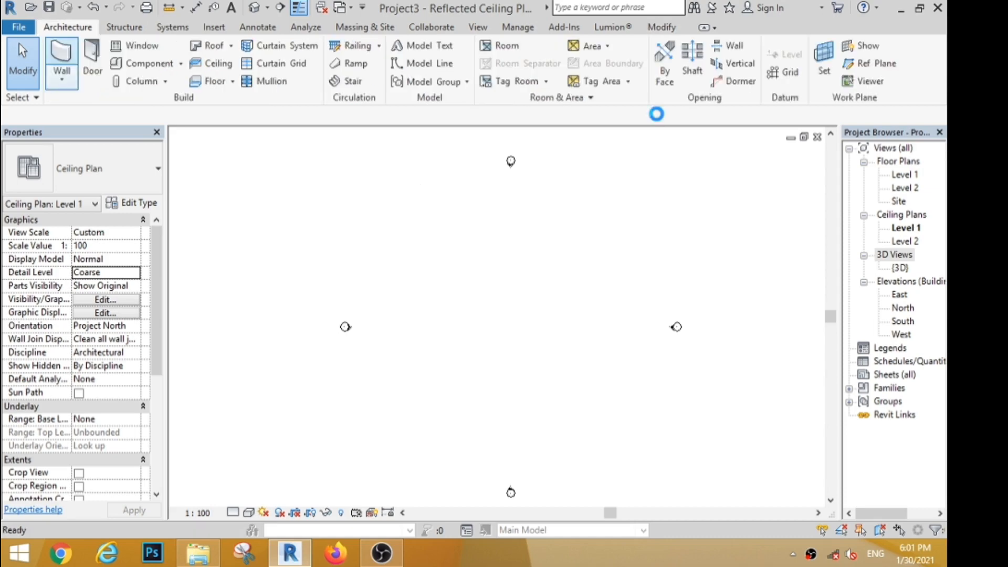
- Draw a rectangle of Generic - 200mm walls in the Level 1 ceiling plan
key("w")
key("a")
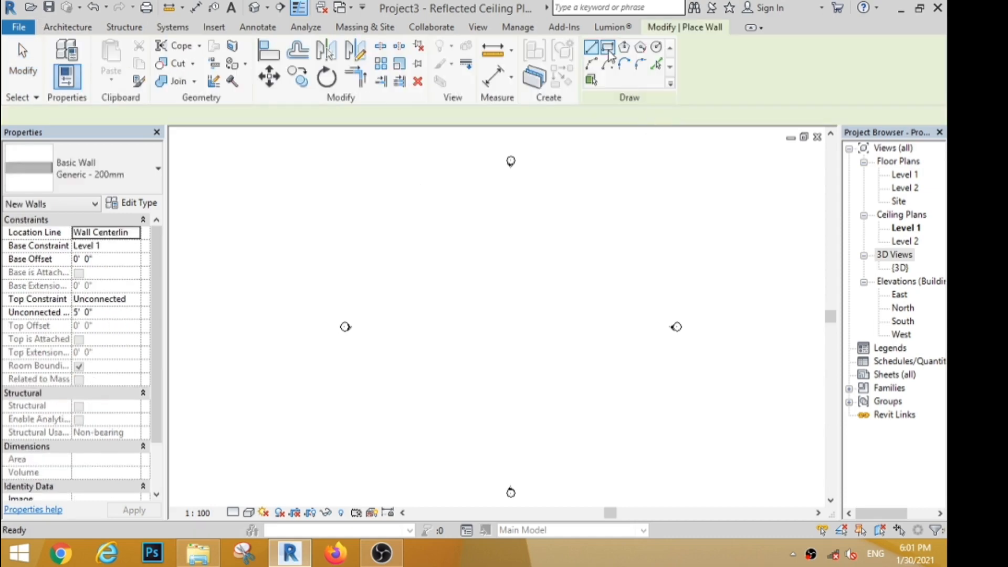
scroll(501, 307, "up", 3)
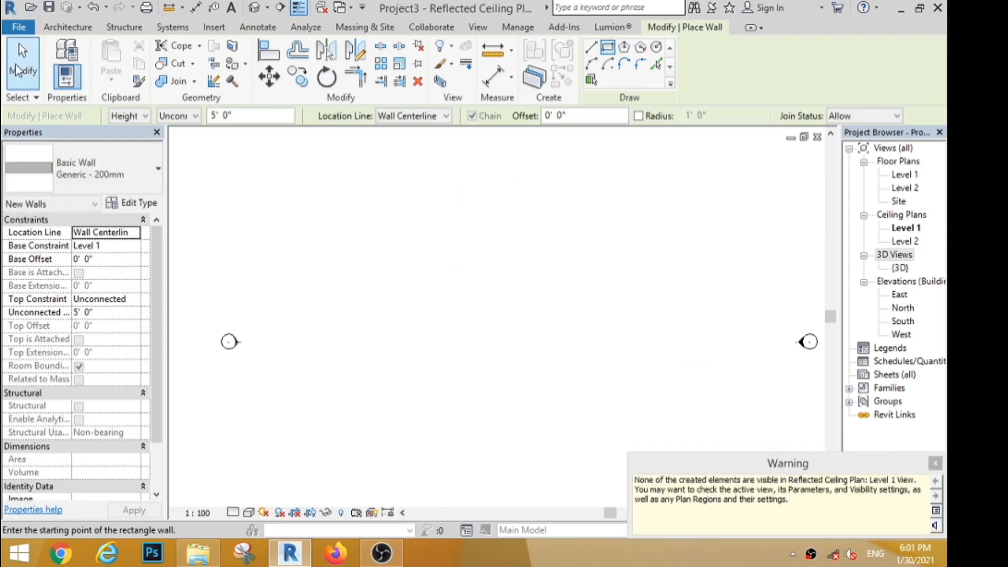
- Open the Level 1 floor plan and delete the rectangle of four walls there
double_click(903, 175)
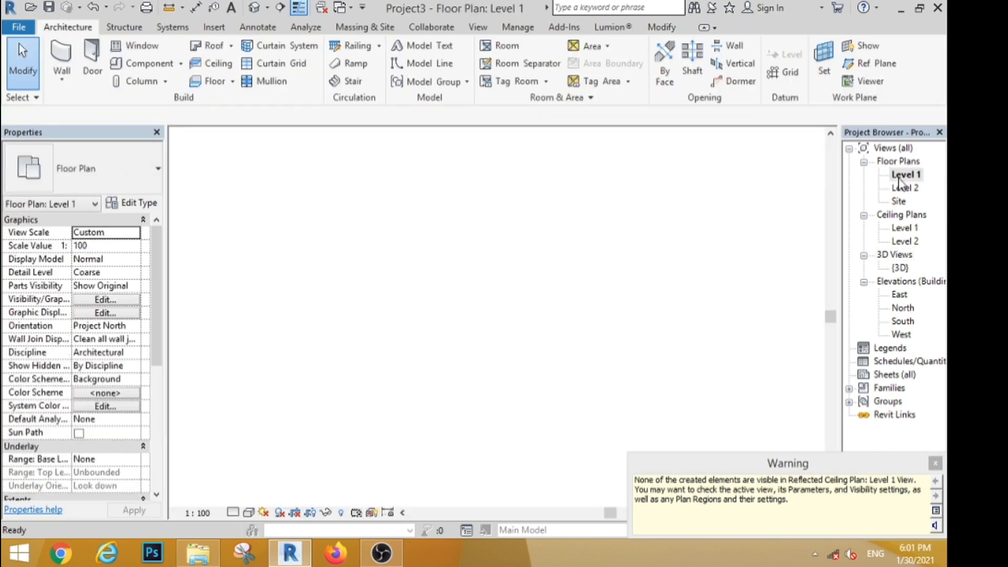
scroll(470, 268, "up", 4)
left_click_drag(575, 159, 333, 404)
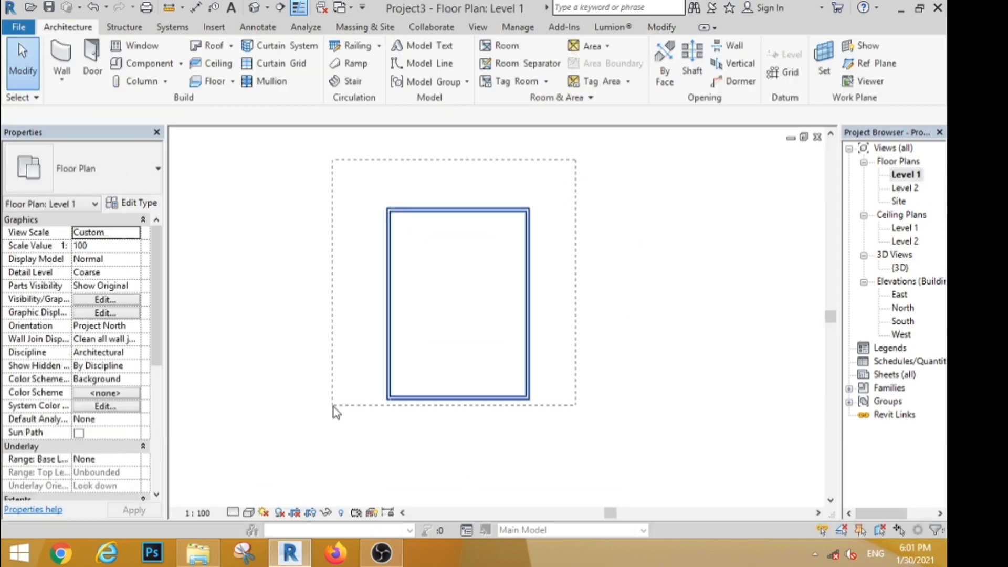
key("Delete")
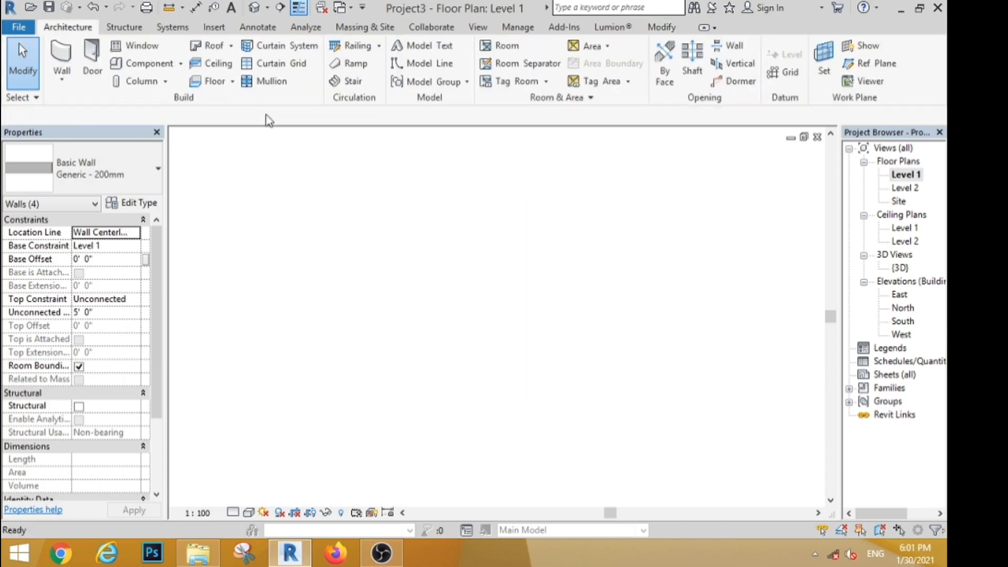
- Draw a rectangle of Generic - 200mm walls, about 31' by 31', in the Level 1 floor plan
key("w")
key("a")
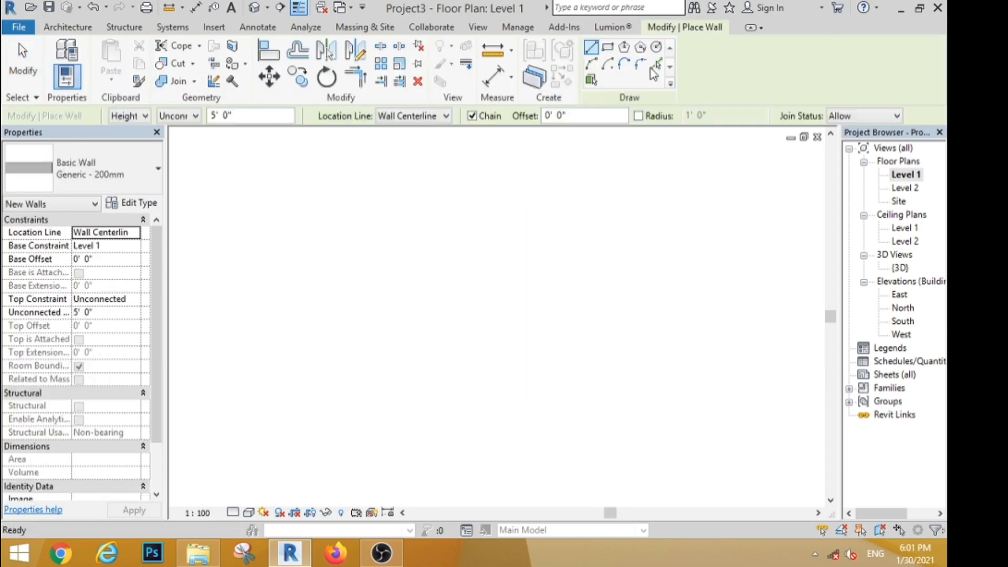
left_click(607, 49)
left_click(355, 243)
left_click(499, 390)
key("Escape")
key("Escape")
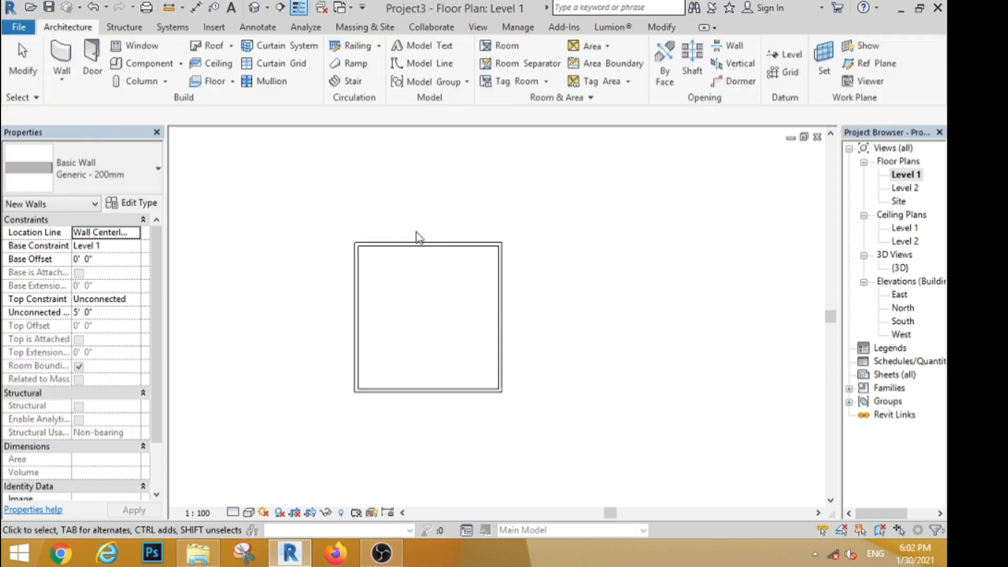
- Set the clear distance between the horizontal walls to 31' and between the vertical walls to 21'
left_click(426, 243)
left_click(537, 314)
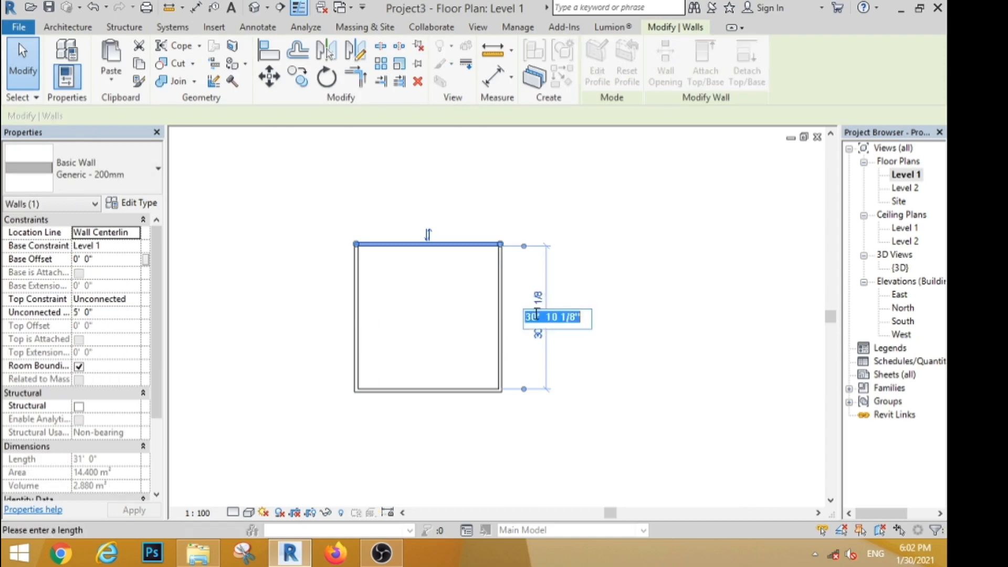
key("Return")
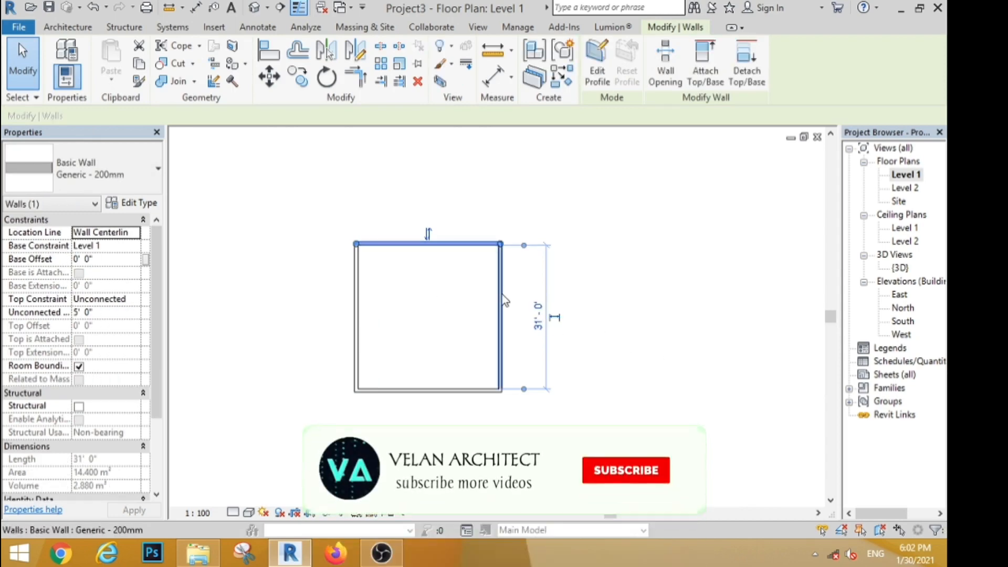
left_click(499, 313)
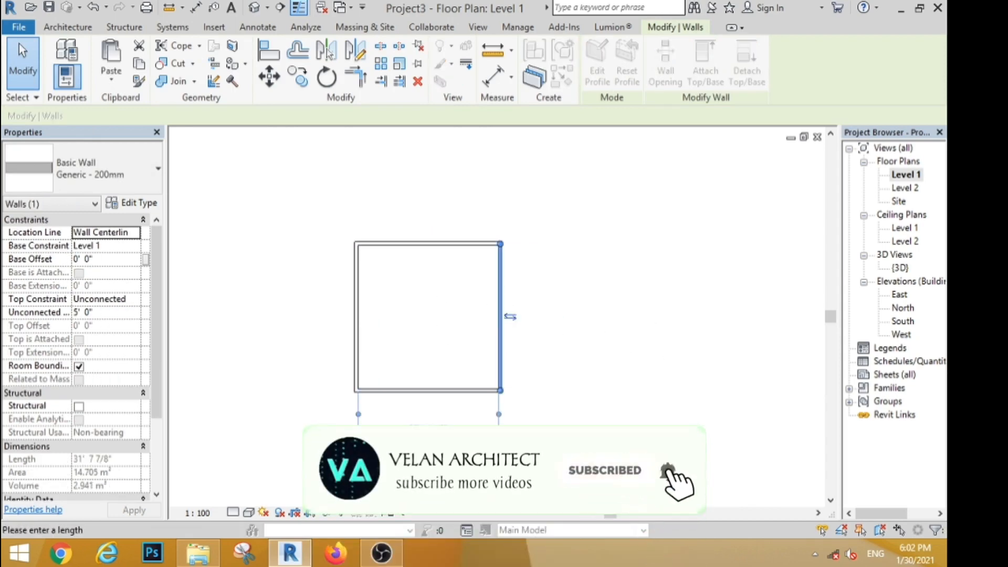
type("21")
key("Return")
key("Escape")
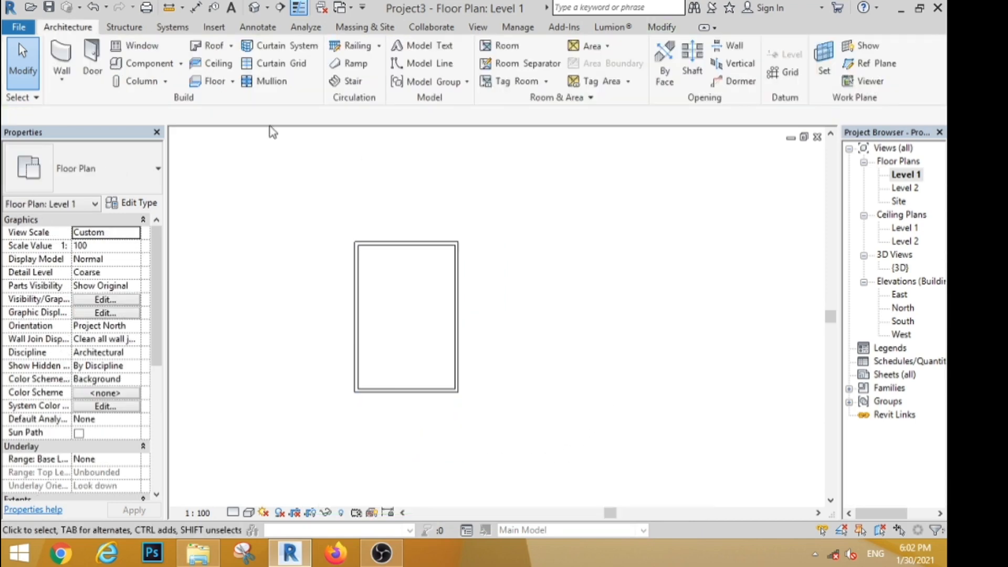
left_click_drag(690, 186, 281, 422)
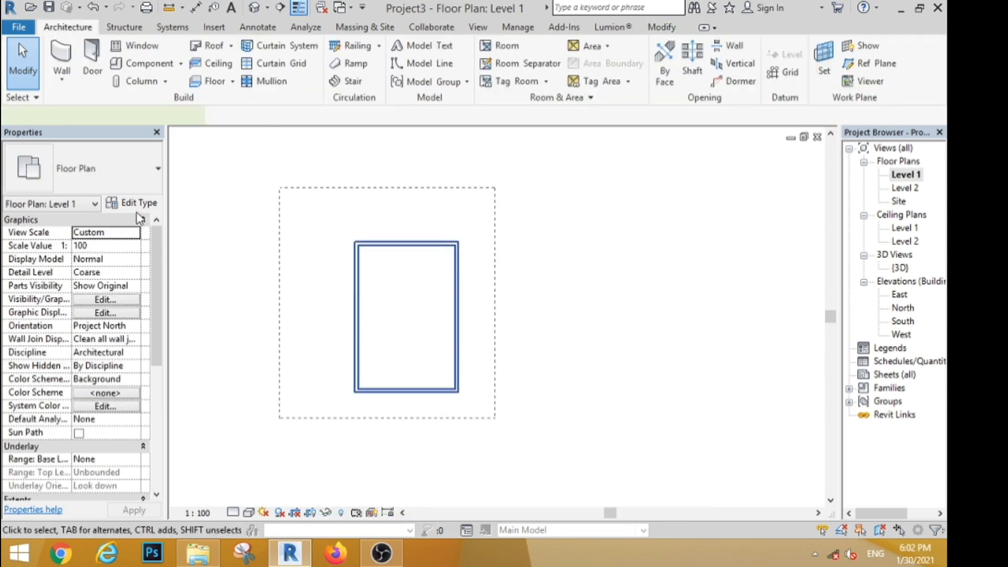
key("Escape")
key("w")
key("a")
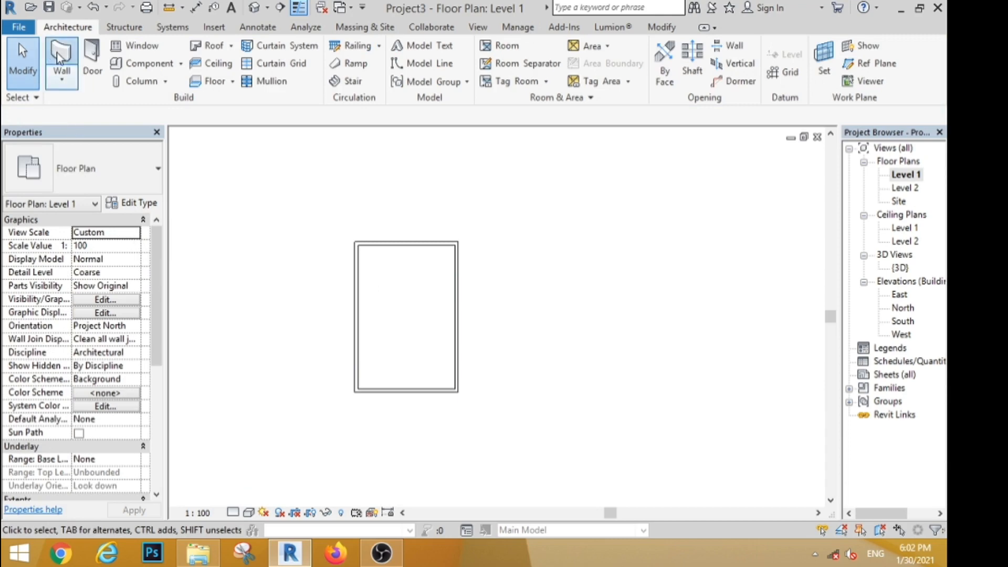
left_click(601, 209)
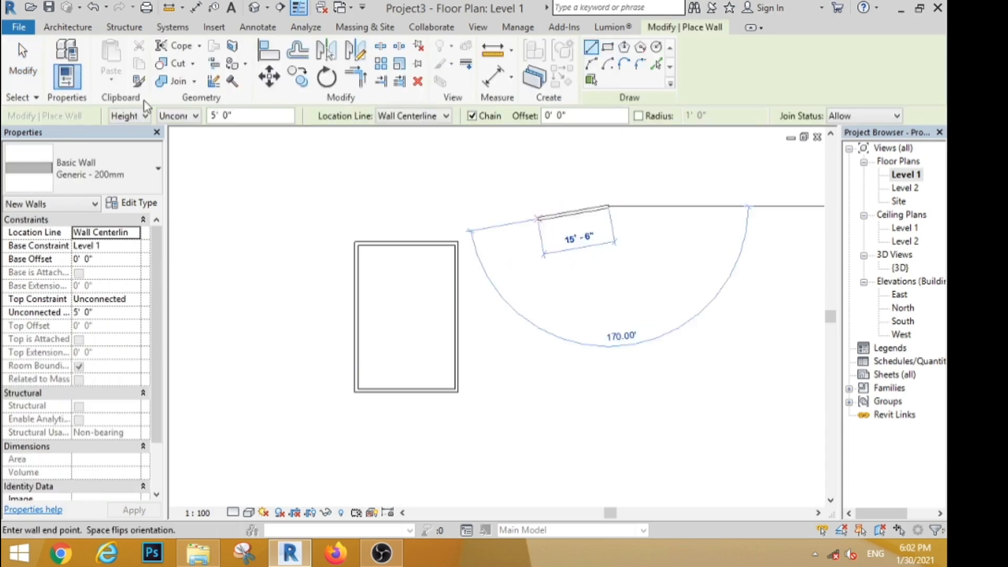
key("Escape")
key("Escape")
scroll(498, 226, "down", 2)
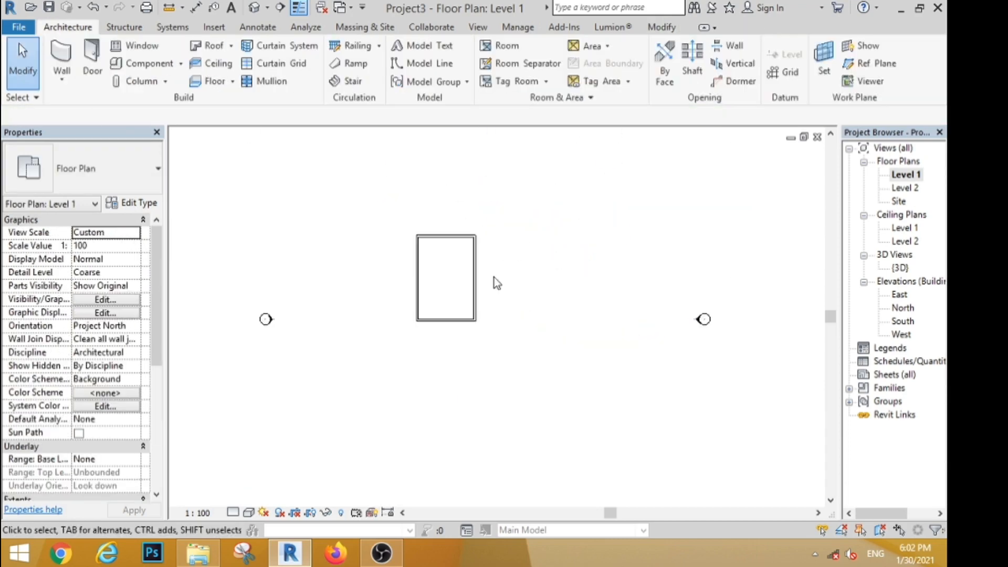
- Start a new Cast-In-Place Monolithic Stair from Level 1 to Level 2
scroll(490, 277, "up", 1)
left_click(354, 82)
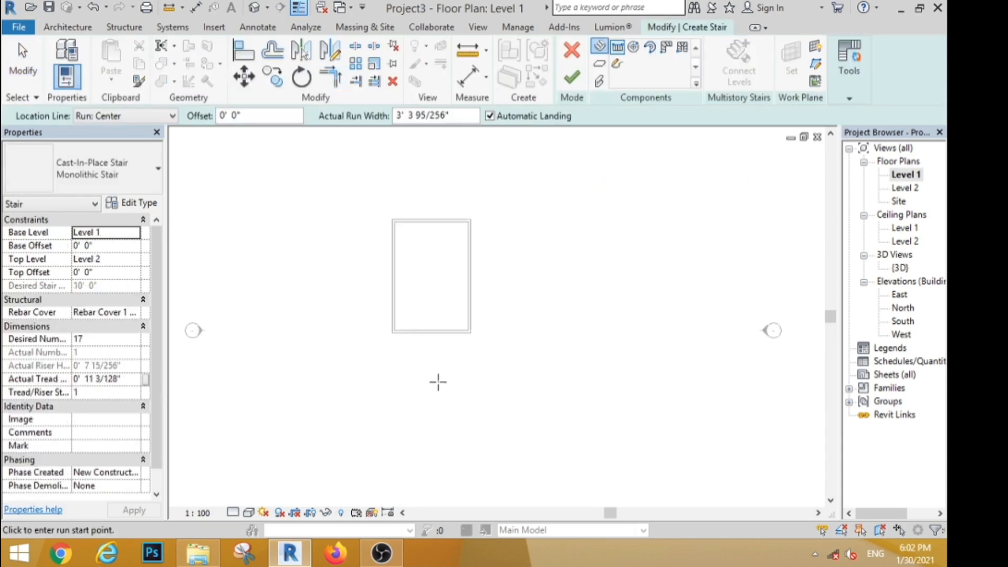
scroll(437, 382, "up", 3)
left_click(420, 345)
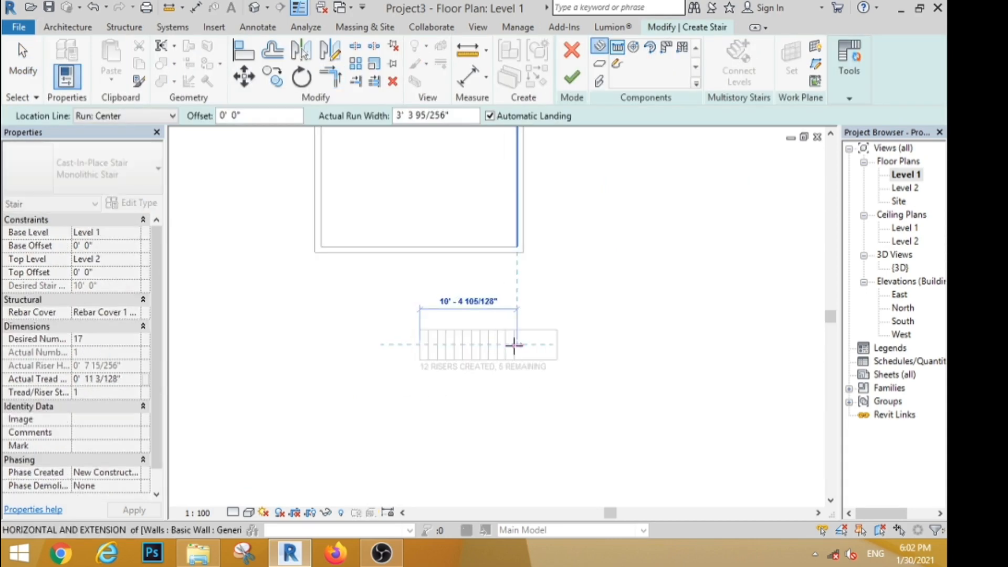
scroll(499, 344, "up", 1)
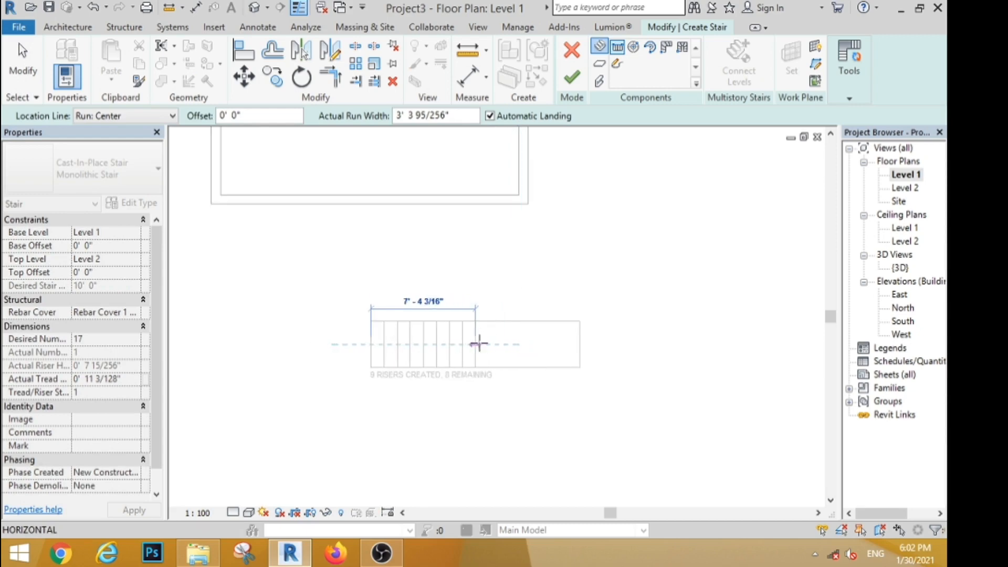
key("Escape")
key("Escape")
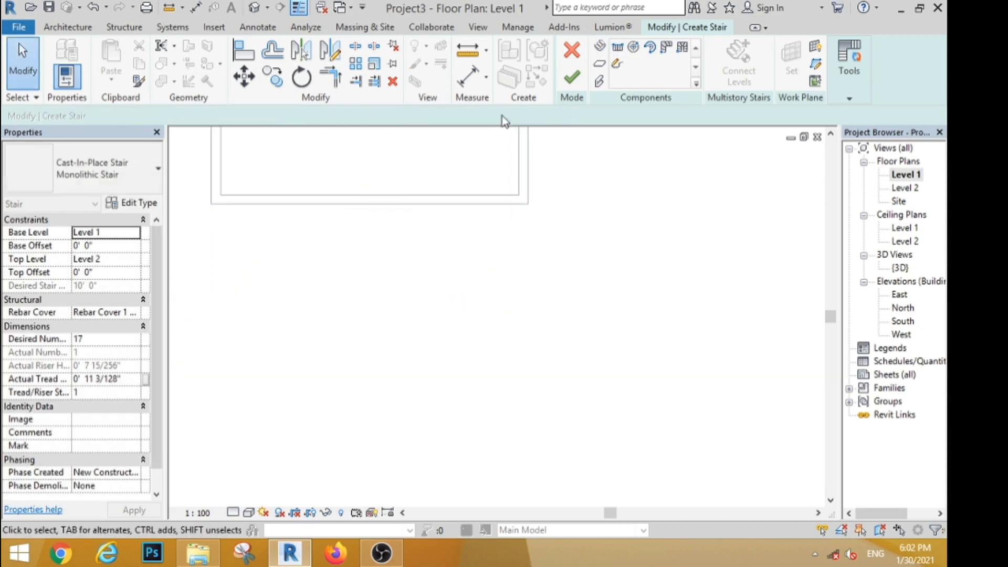
- Set the stair's desired number of risers to 21
left_click(121, 336)
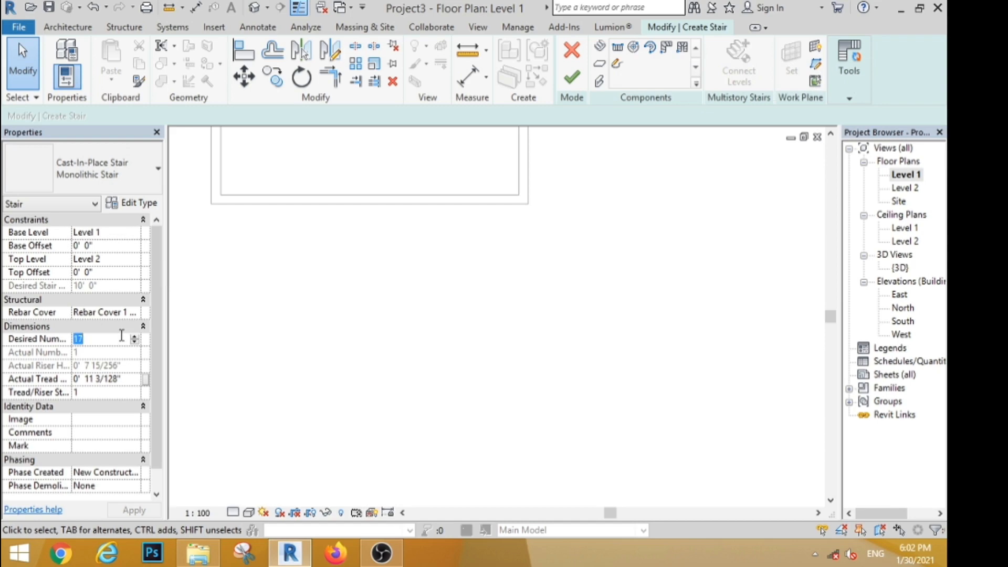
type("21")
key("Return")
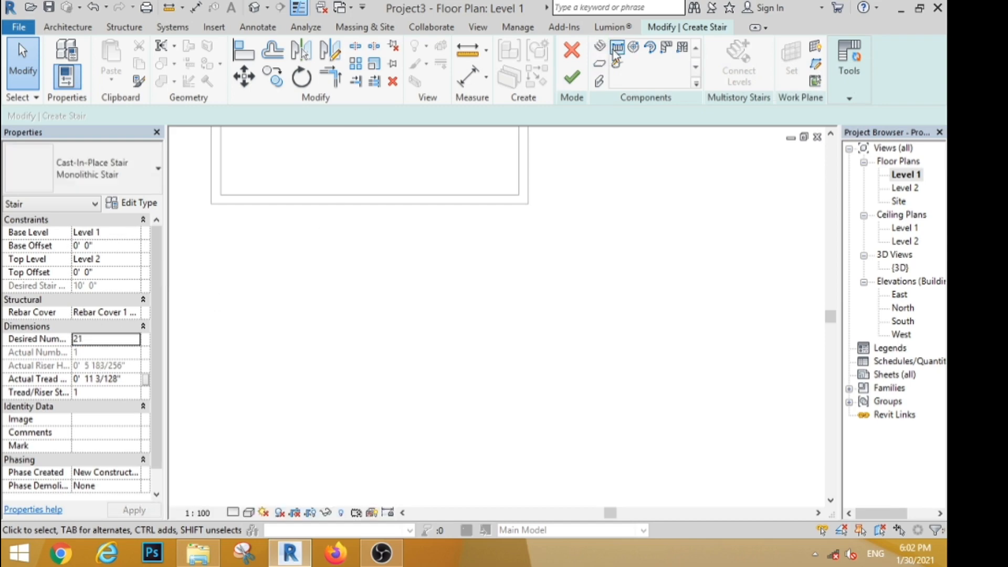
- Sketch a U-shaped stair outside the lower wall: a 10-riser straight run rightward, then a parallel return run above it using the remaining risers
left_click(616, 48)
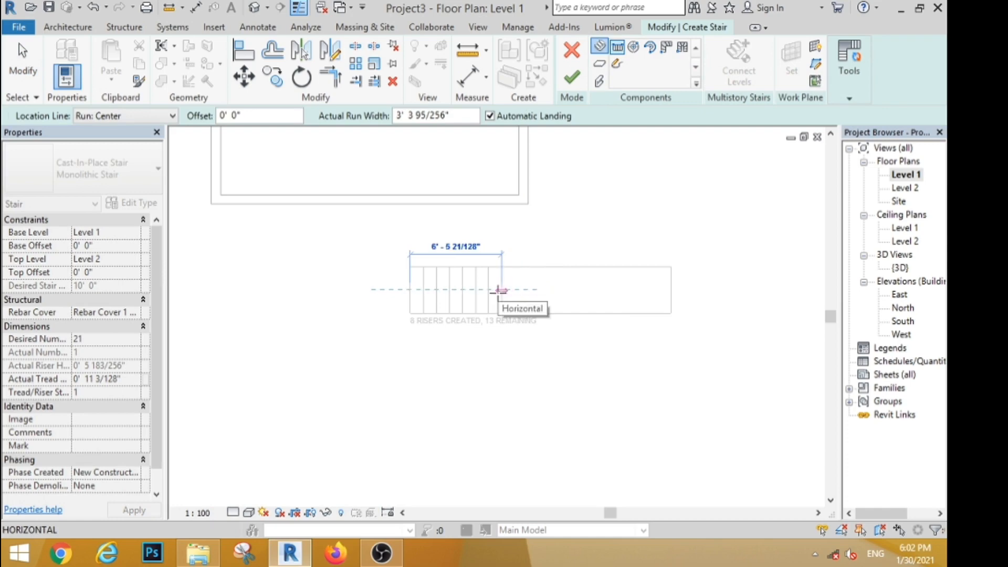
scroll(522, 288, "up", 1)
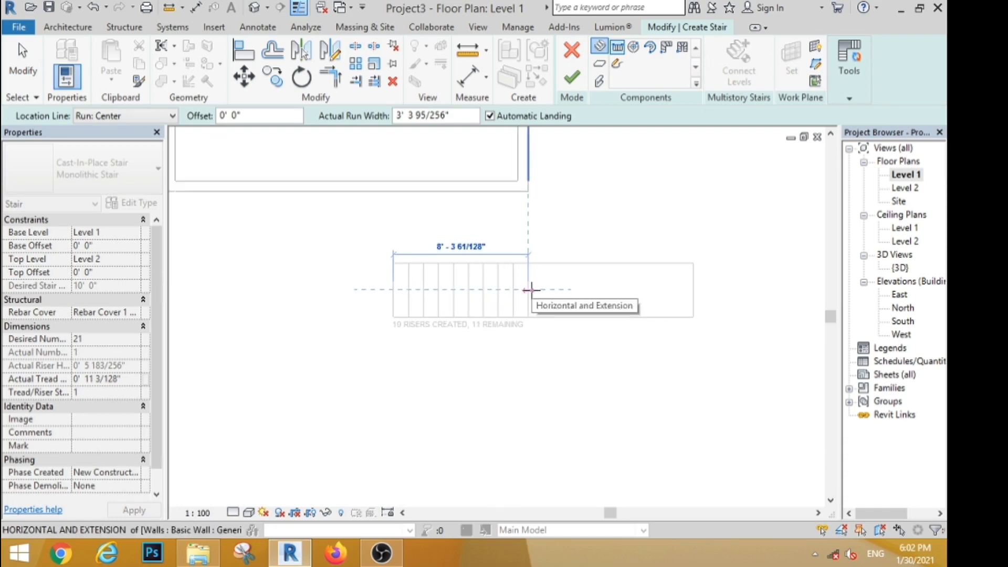
left_click(524, 240)
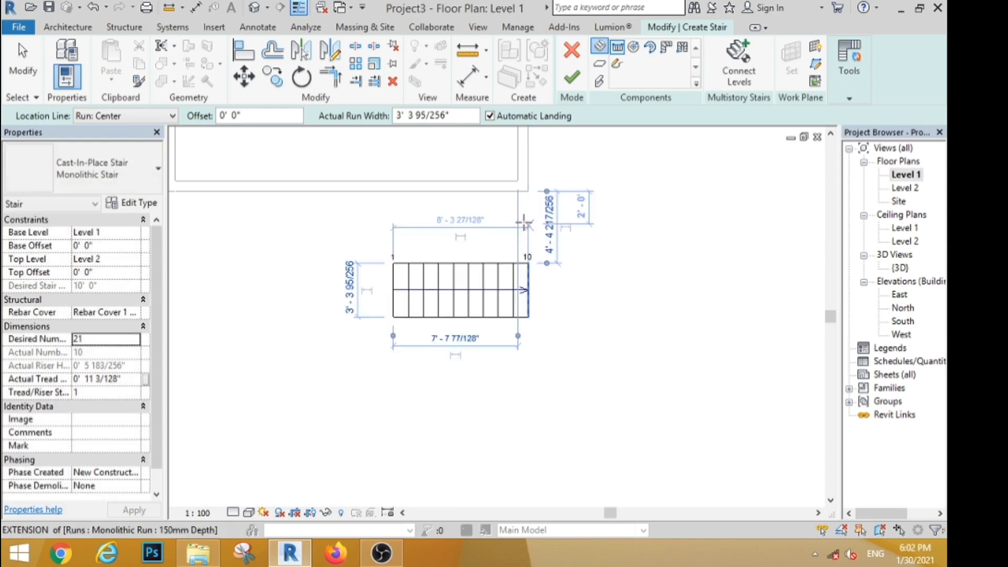
left_click(528, 225)
left_click(361, 224)
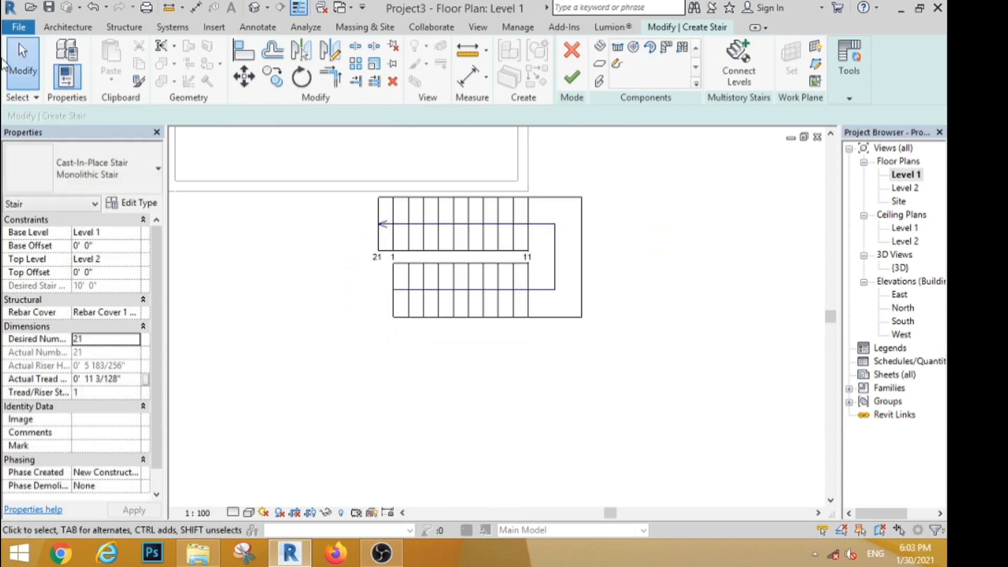
- Align the stair's landing edge with the right wall's outer face and the upper run's edge with the lower wall's outer face
scroll(603, 284, "down", 5)
scroll(659, 306, "up", 4)
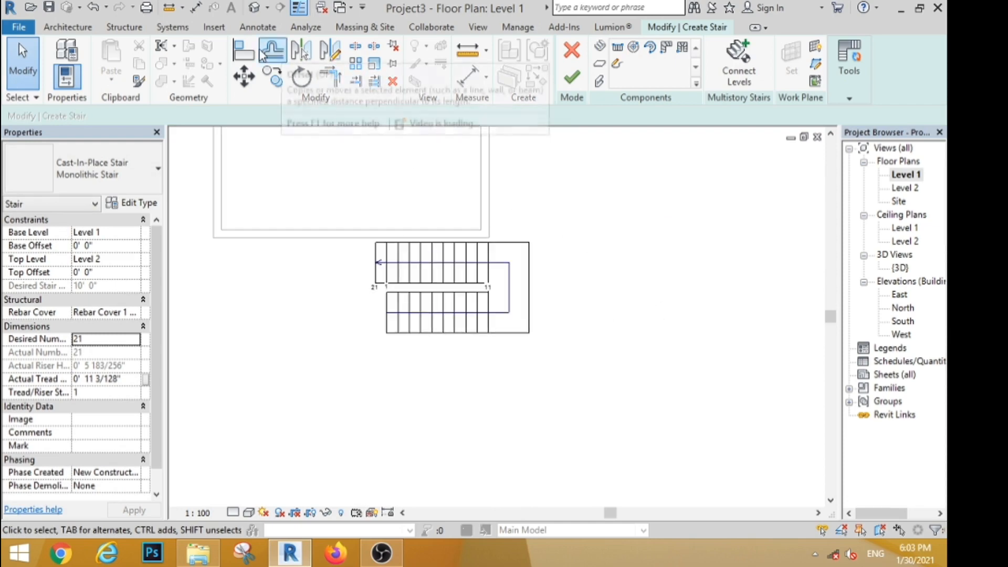
left_click(243, 50)
left_click(530, 272)
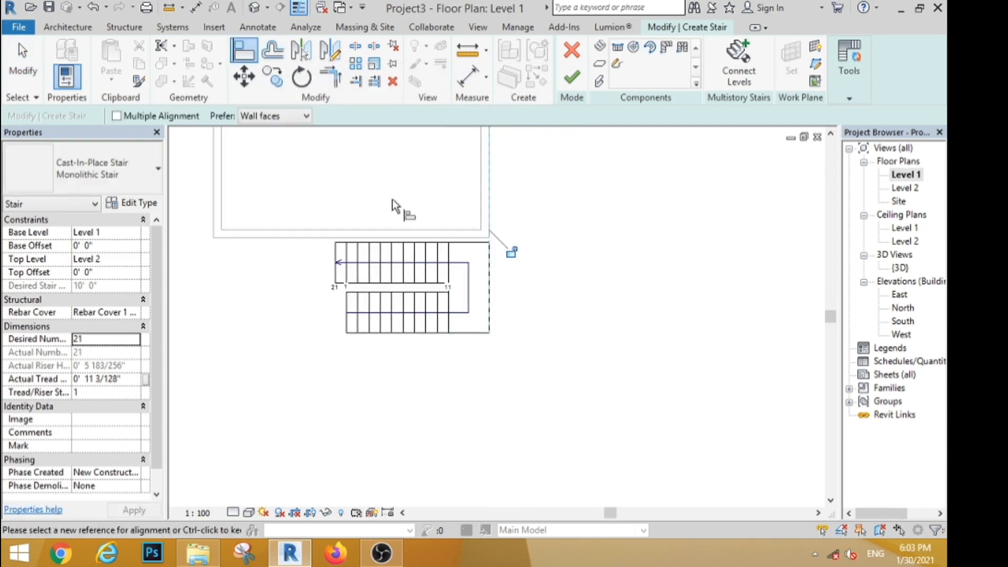
left_click(245, 53)
left_click(328, 237)
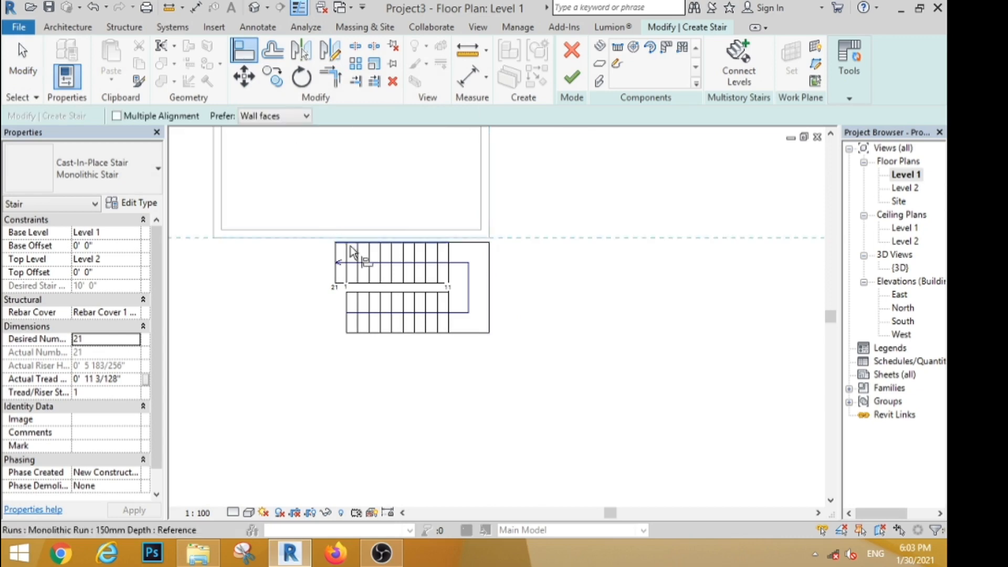
left_click(369, 244)
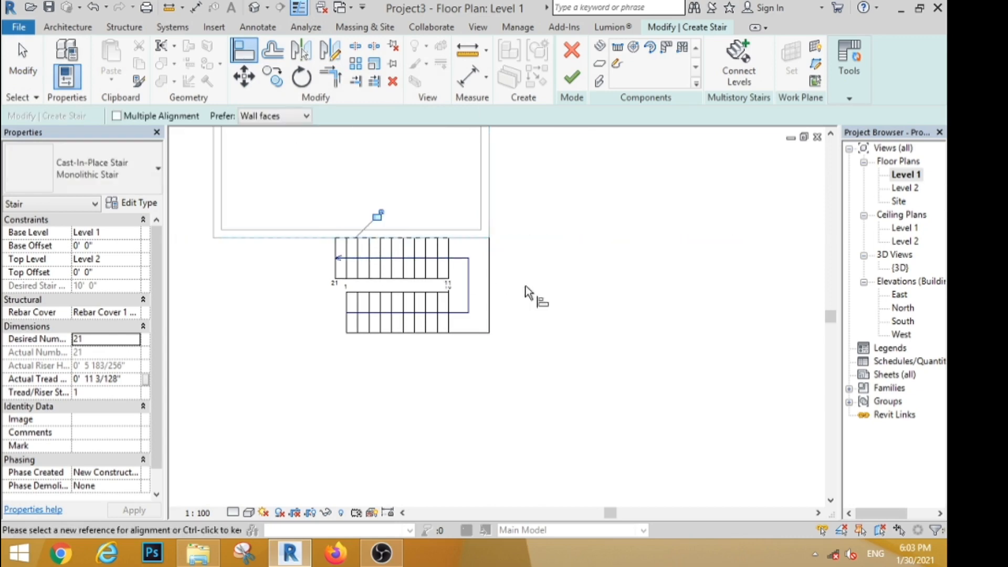
left_click(30, 66)
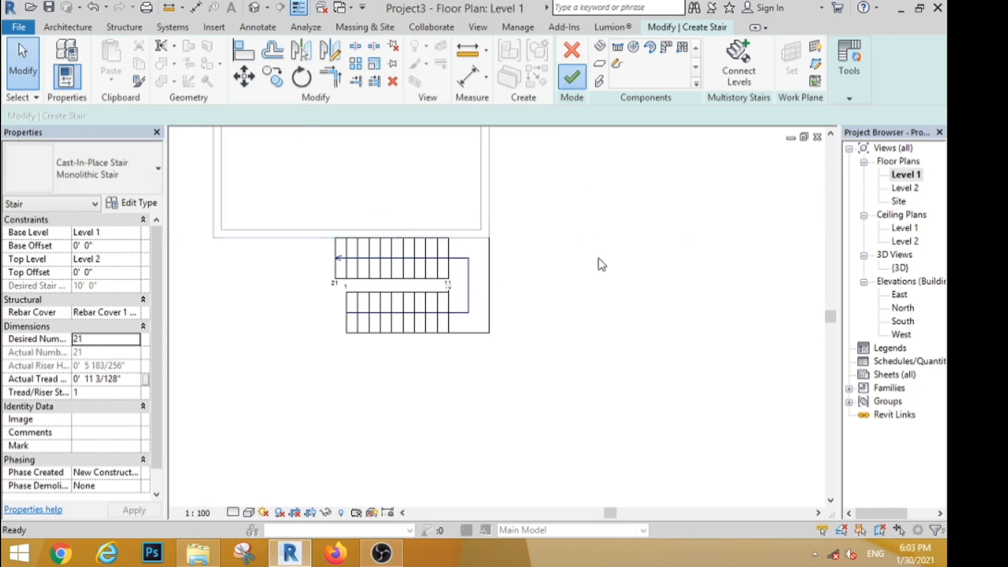
- Finish the stair and open the default 3D view to show it with the walls
left_click(597, 267)
left_click(254, 8)
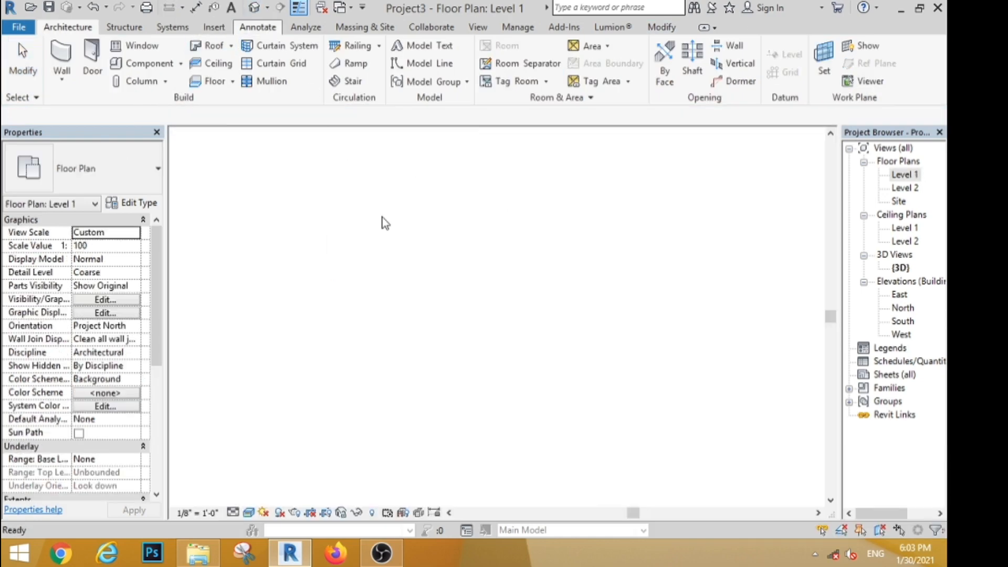
scroll(496, 259, "down", 4)
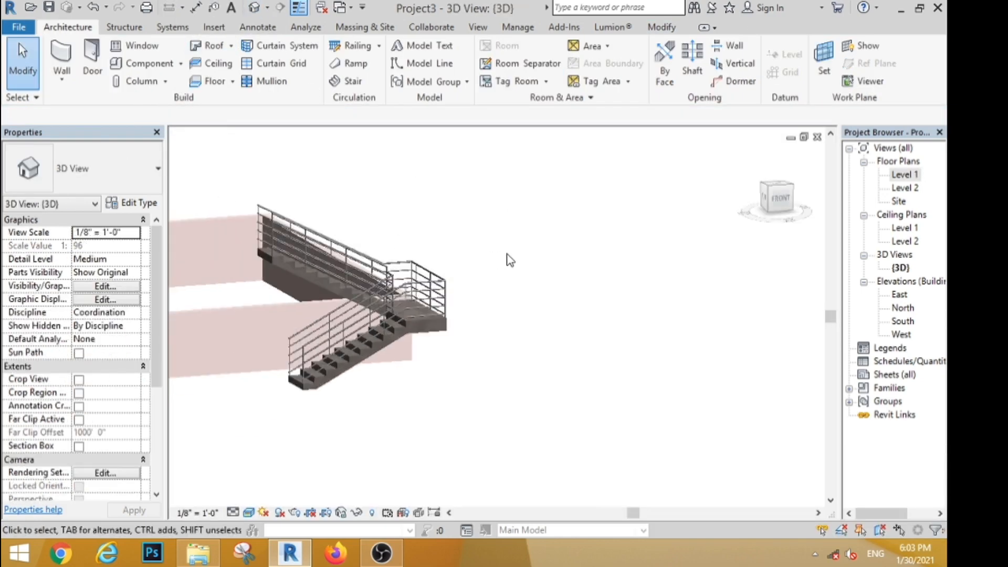
scroll(510, 260, "up", 2)
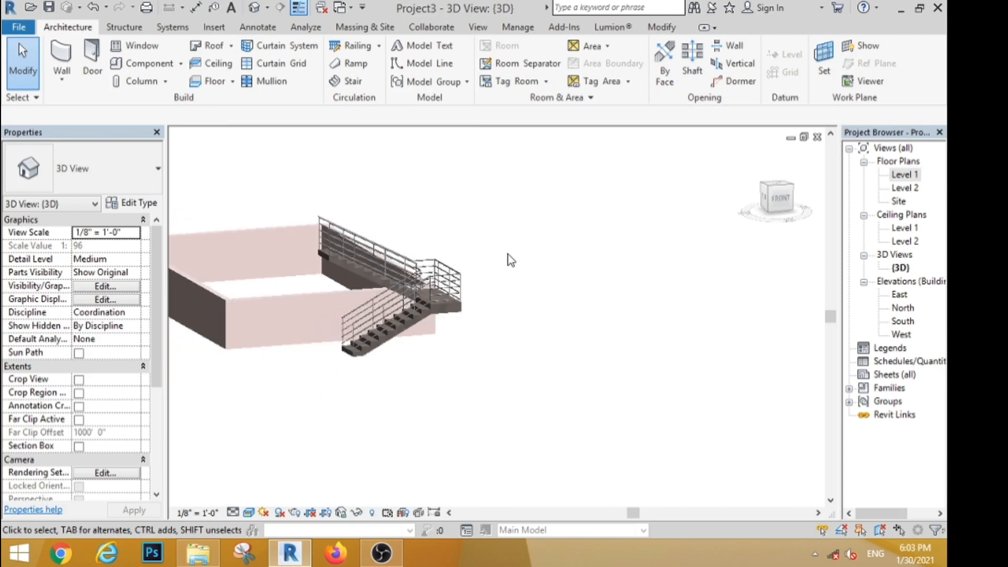
- Increase the unconnected height of the front wall behind the stair
middle_click_drag(510, 260, 214, 316, "shift")
left_click(277, 300)
left_click(125, 311)
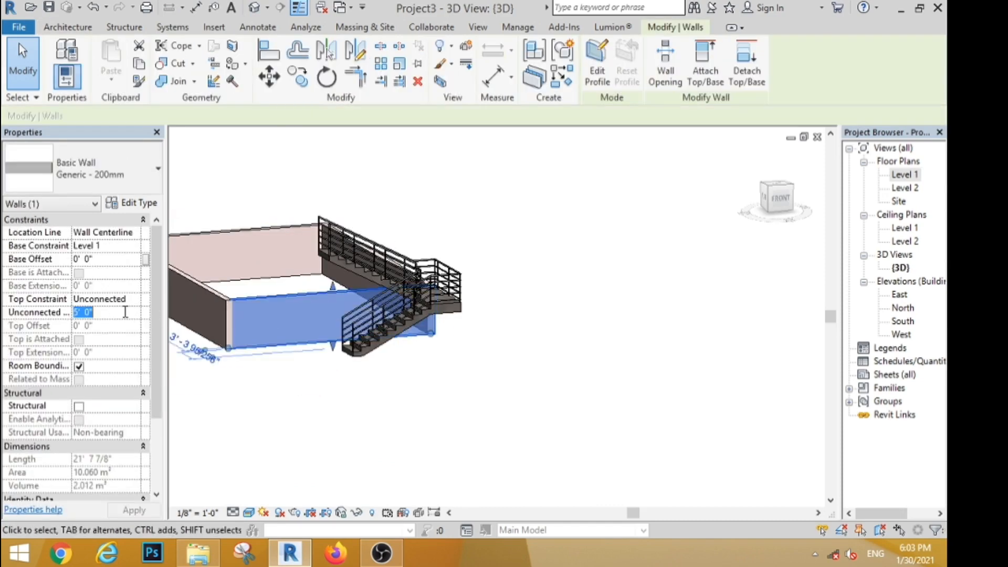
left_click(565, 384)
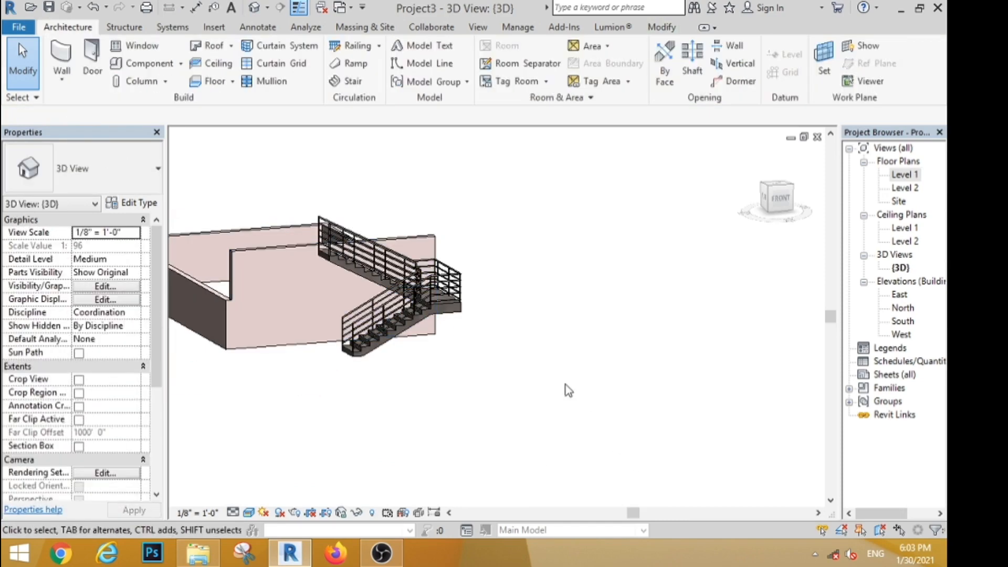
- Match the back, left and right walls to the front wall's type and height
scroll(563, 306, "down", 1)
left_click(662, 28)
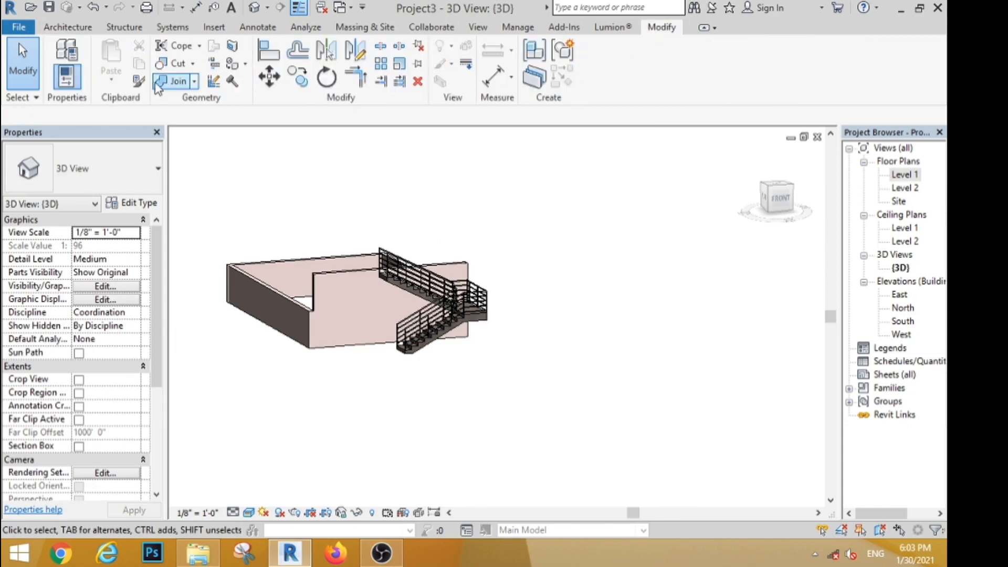
left_click(138, 80)
left_click(327, 294)
left_click(283, 261)
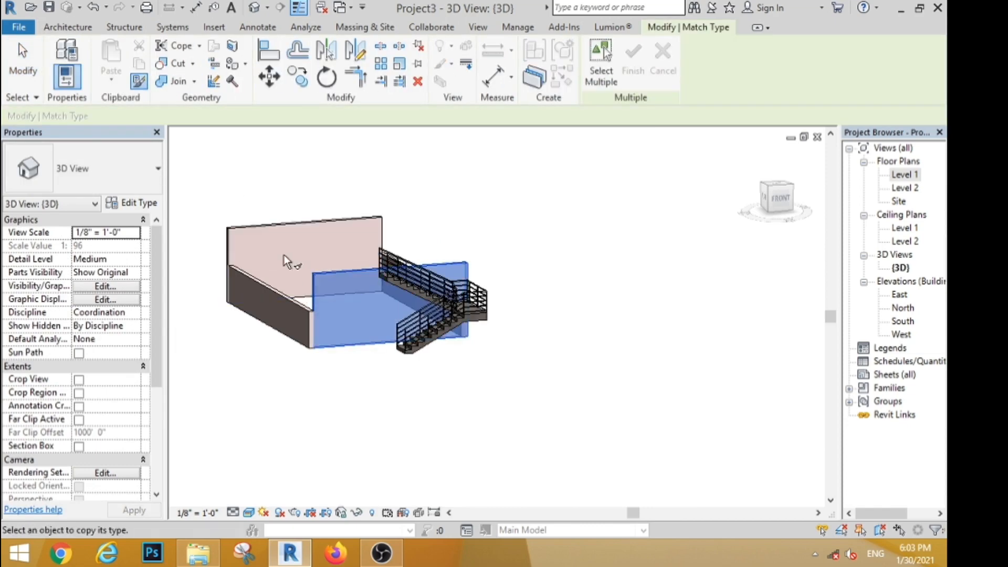
middle_click_drag(558, 282, 486, 272, "shift")
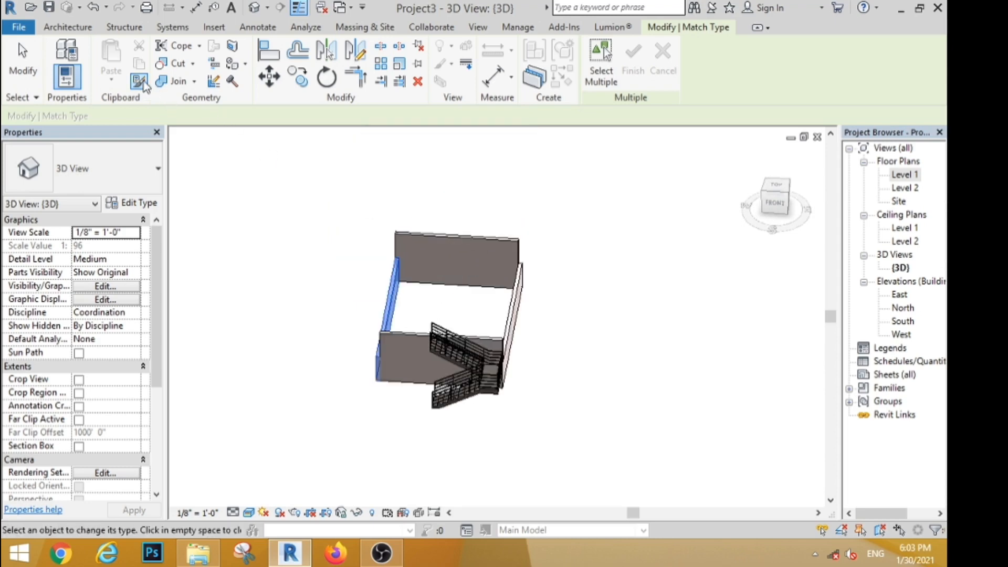
left_click(398, 303)
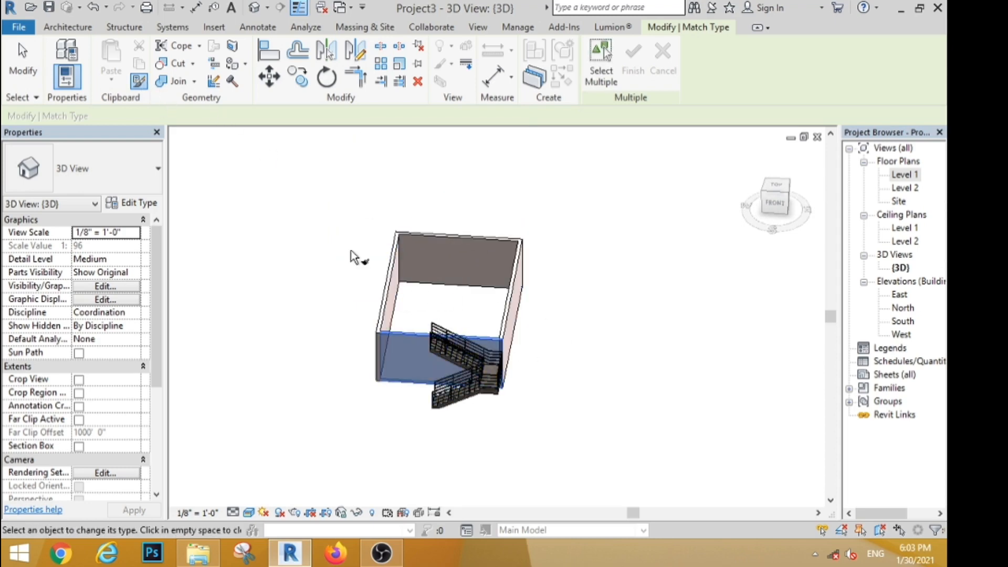
key("Escape")
- Increase the unconnected height of the right wall above the other walls
middle_click_drag(313, 327, 424, 338, "shift")
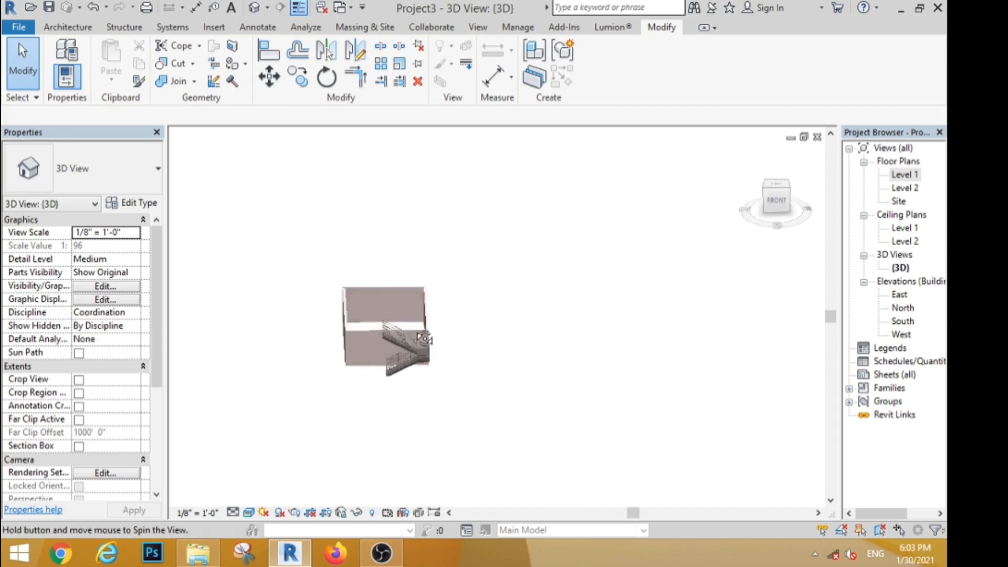
scroll(405, 358, "up", 5)
scroll(403, 302, "down", 3)
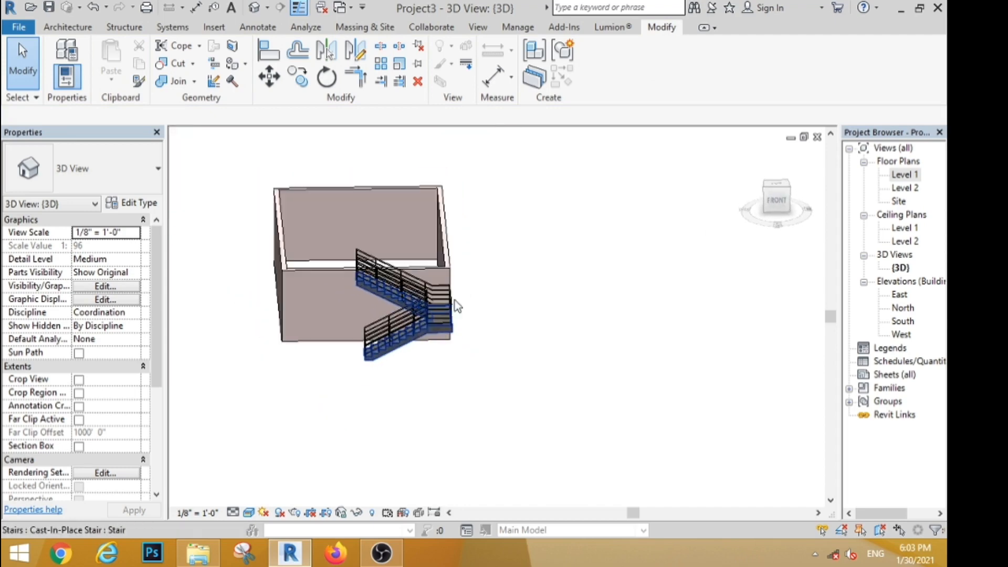
left_click(441, 225)
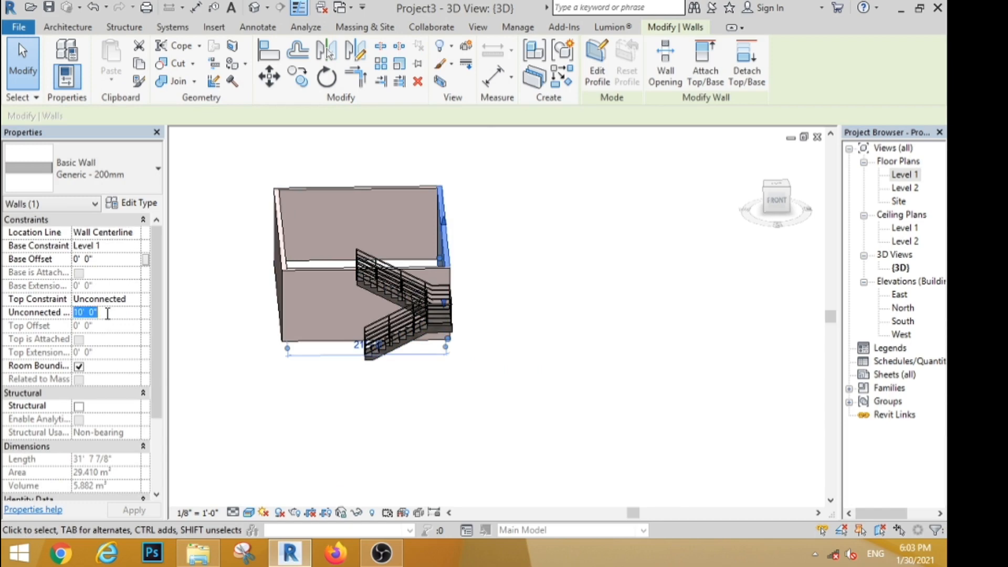
left_click(291, 392)
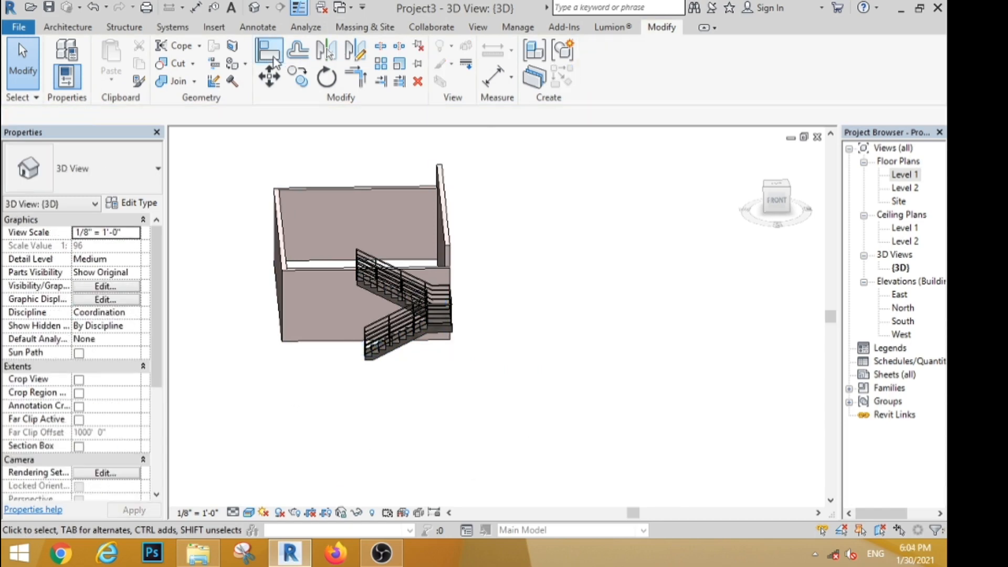
- Match the back and left walls to the raised right wall, leaving the front wall out
left_click(139, 81)
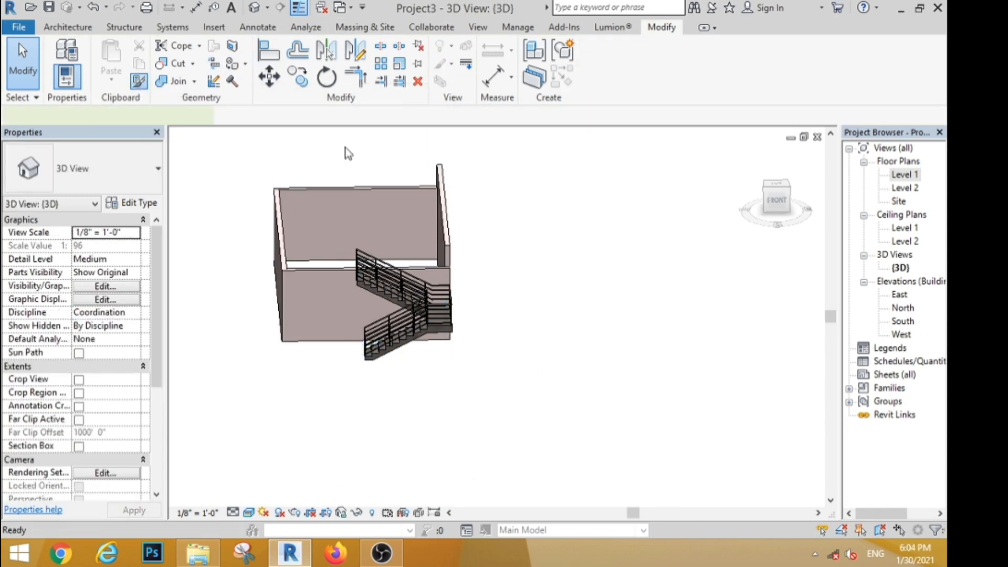
left_click(449, 207)
left_click(404, 183)
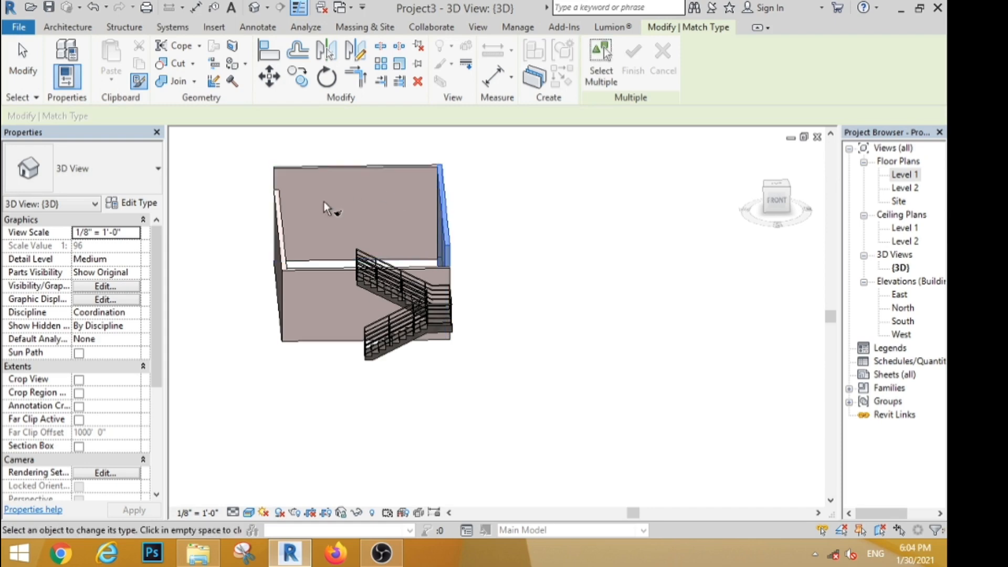
left_click(283, 216)
left_click(37, 68)
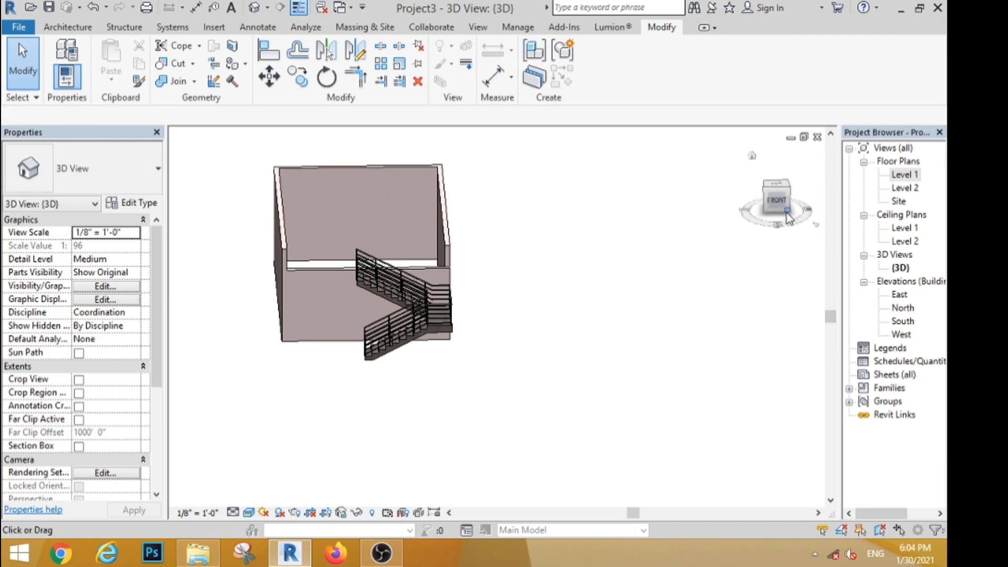
- On the Level 1 plan, draw 5' high Generic - 200mm walls from the enclosure's lower-left corner: 3' left, about 8' down, 12' 6" right, about 5' up
double_click(903, 174)
scroll(603, 301, "down", 7)
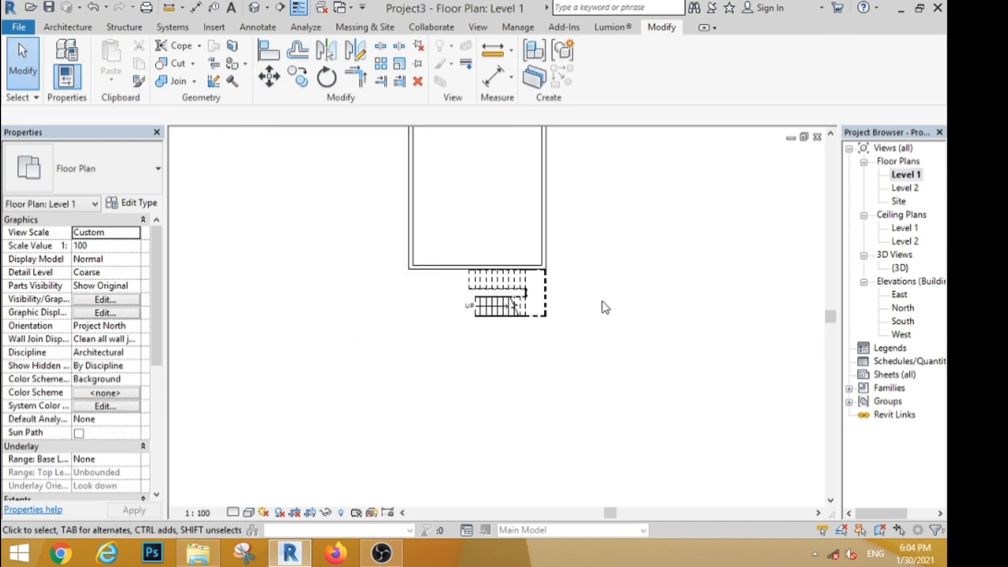
scroll(389, 305, "up", 3)
left_click(68, 30)
left_click(58, 58)
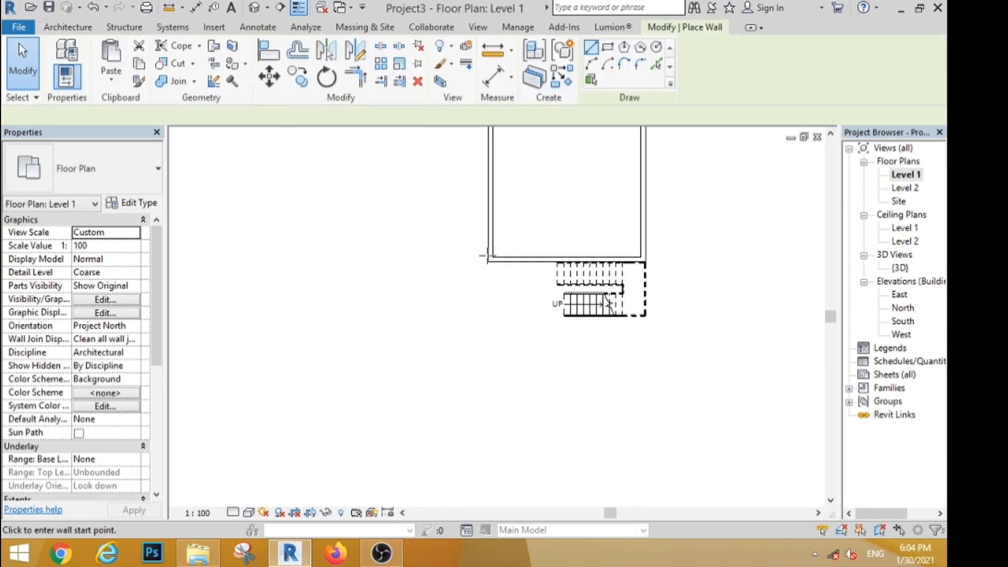
scroll(516, 271, "up", 3)
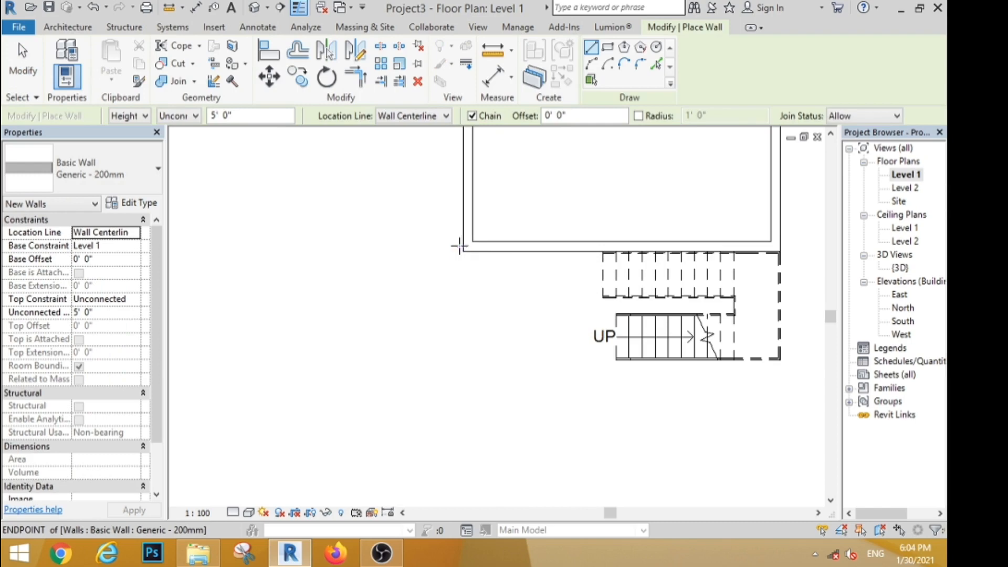
left_click(459, 245)
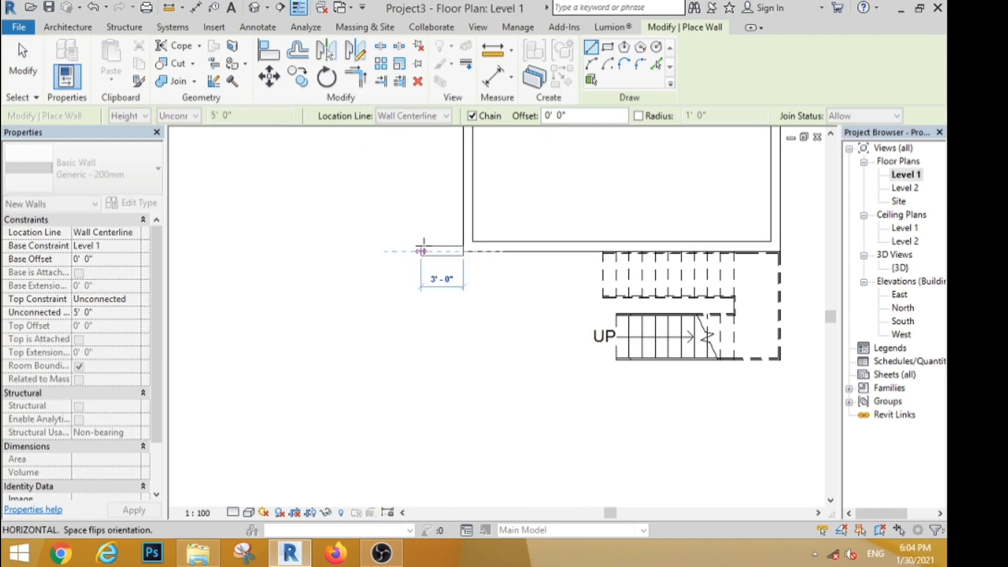
left_click(421, 251)
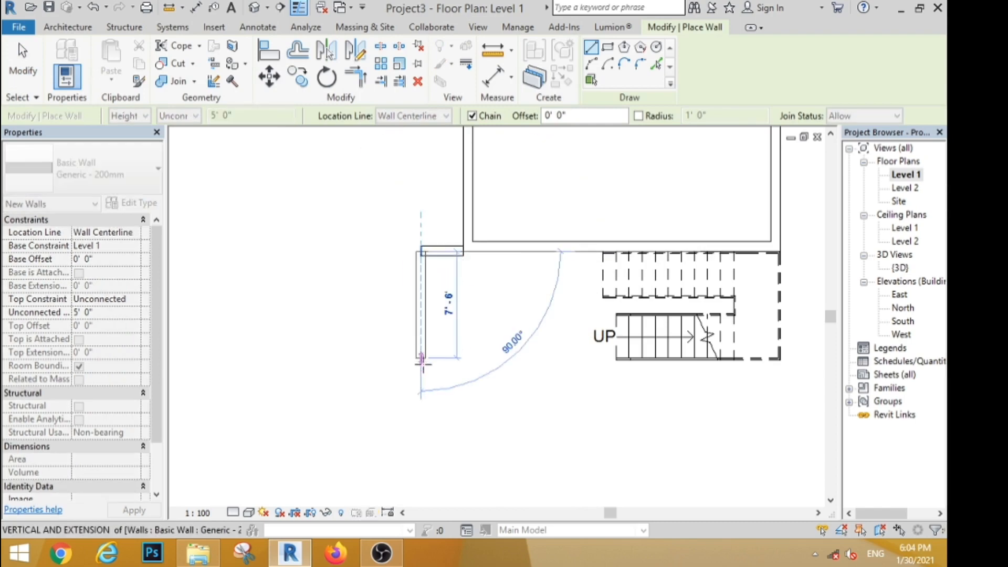
left_click(421, 363)
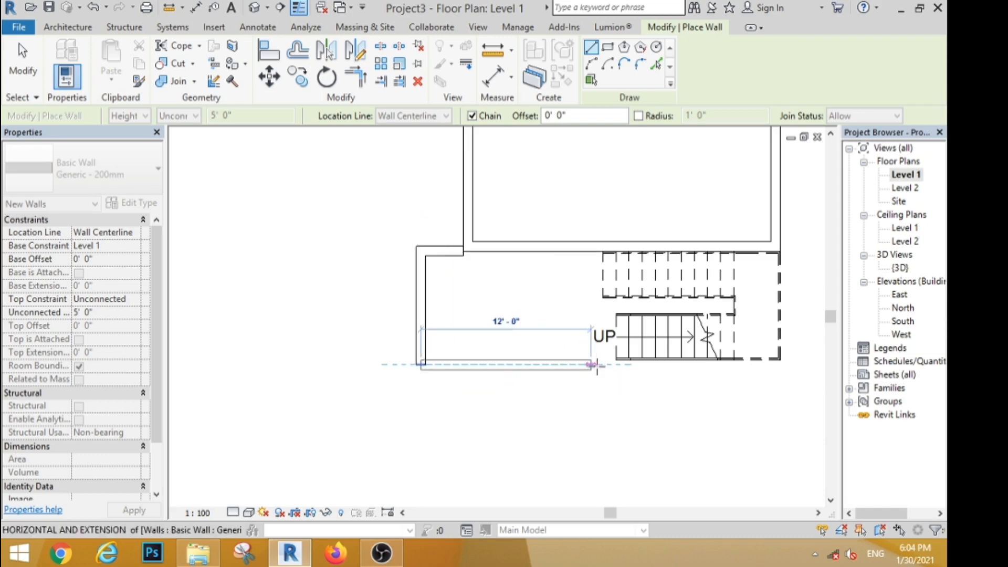
left_click(598, 364)
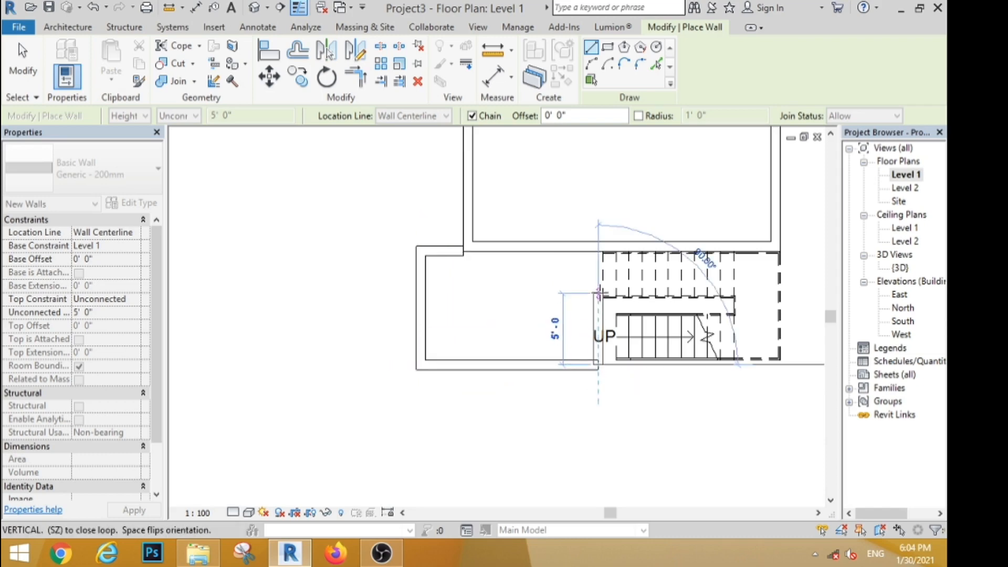
left_click(23, 58)
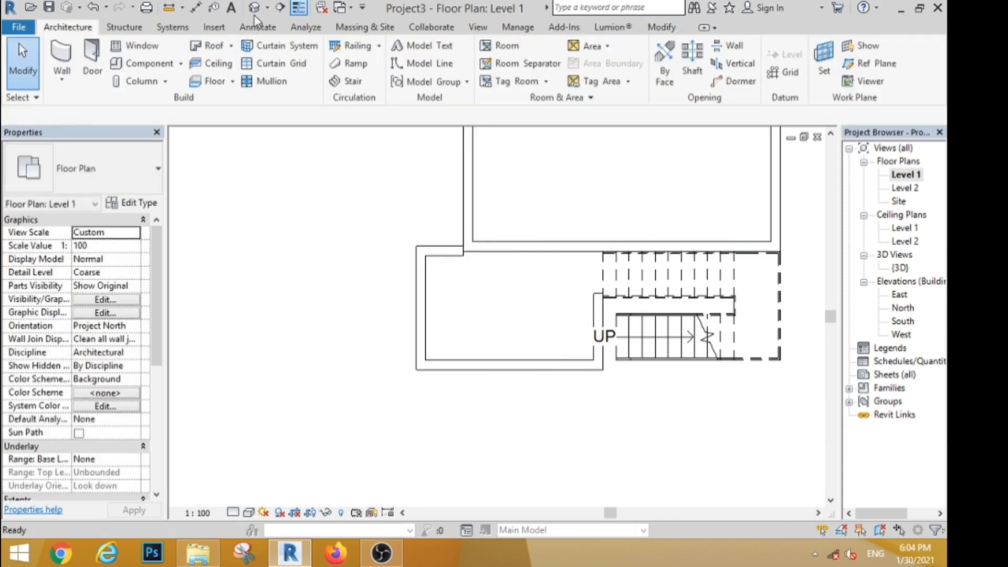
- In the 3D front view, raise the new front wall's top to the stair wall's top edge and lift its base off the ground
left_click(254, 9)
left_click(776, 200)
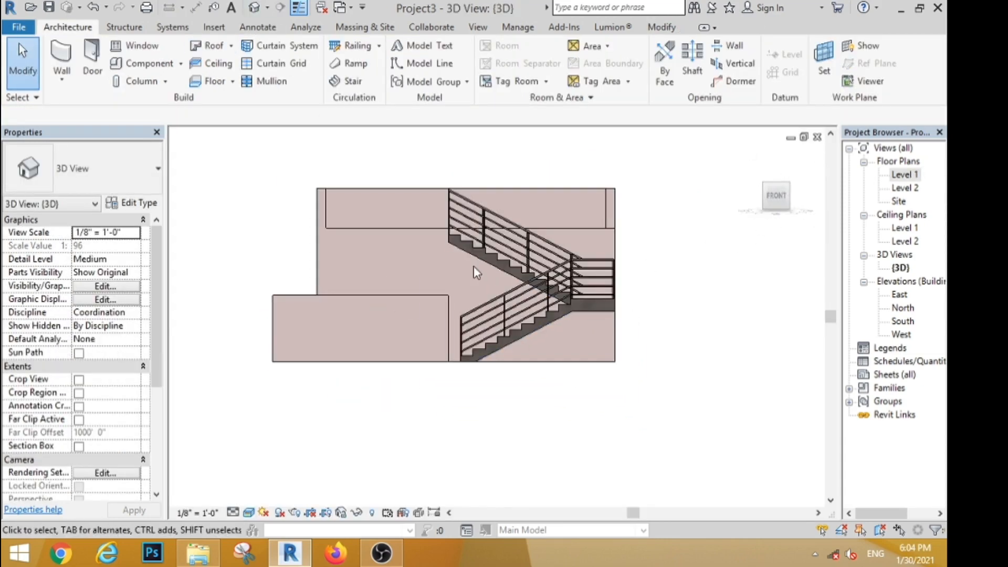
left_click(389, 302)
left_click_drag(366, 291, 362, 228)
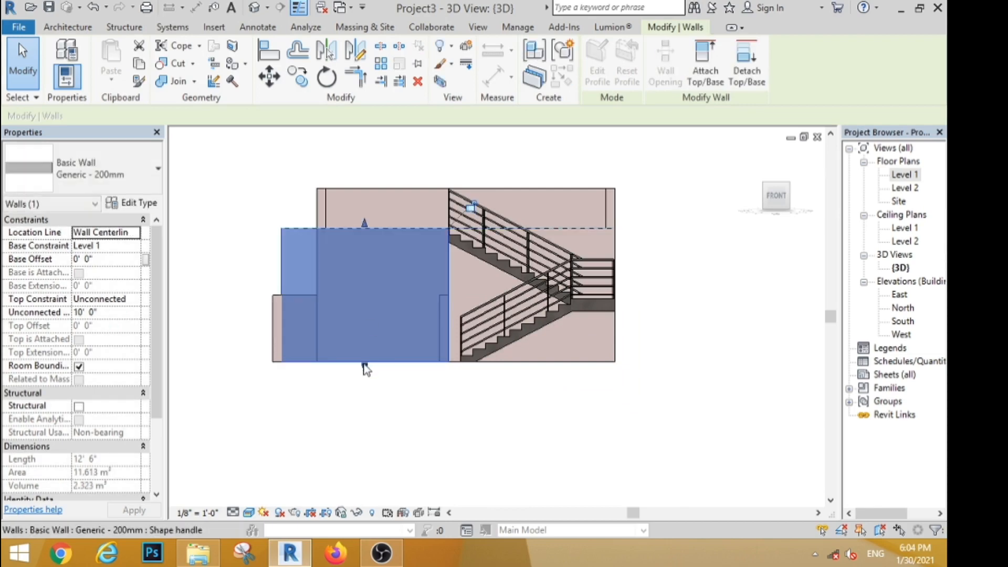
left_click_drag(364, 367, 361, 269)
left_click(383, 377)
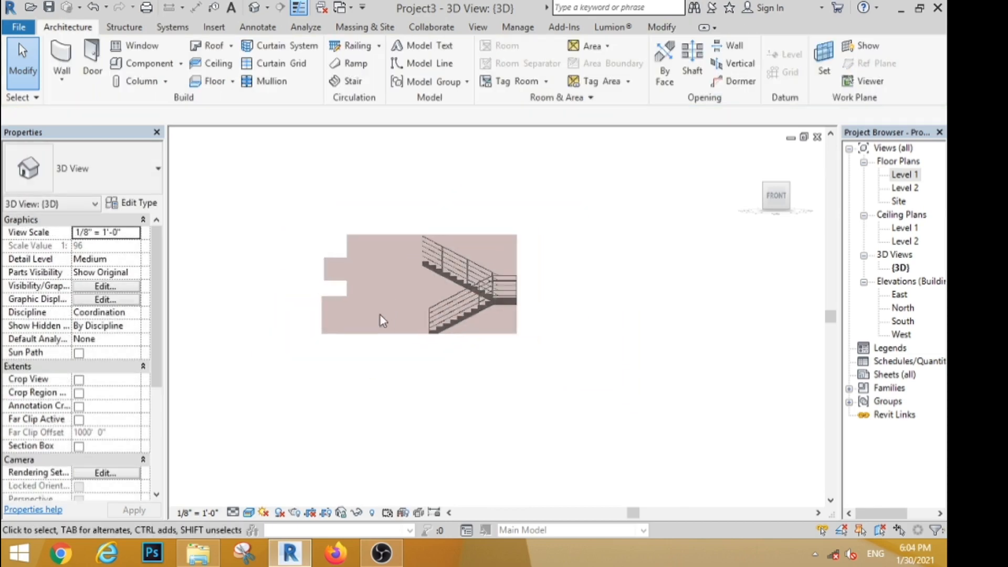
- Match the two new side walls beside the stair to the raised front parapet wall
middle_click_drag(291, 348, 524, 367, "shift")
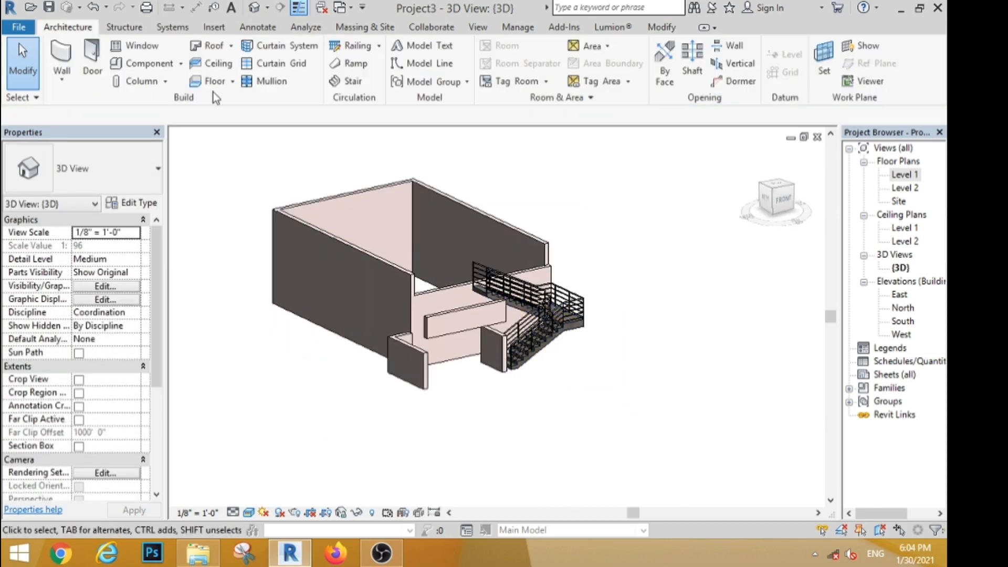
left_click(660, 27)
left_click(140, 84)
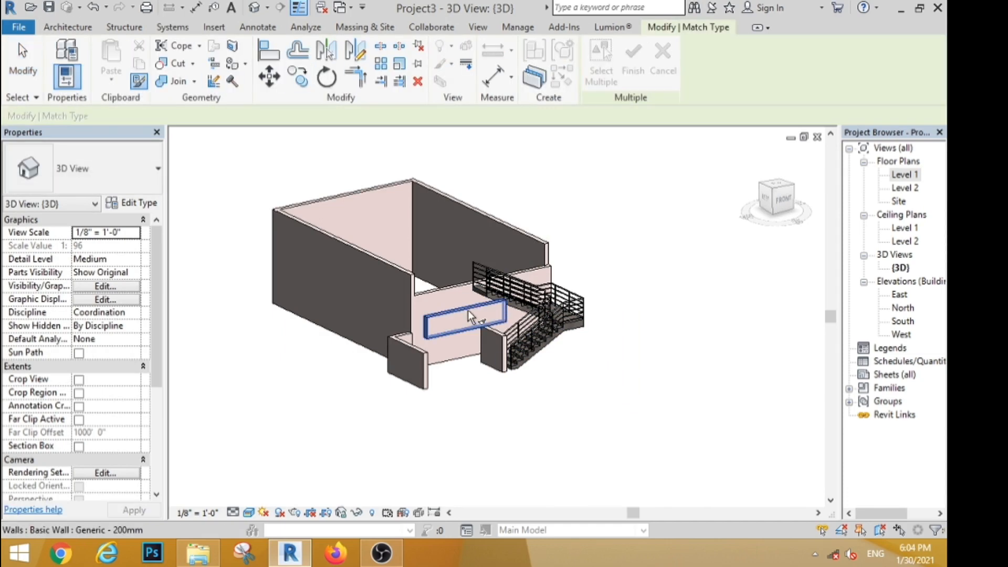
left_click(412, 344)
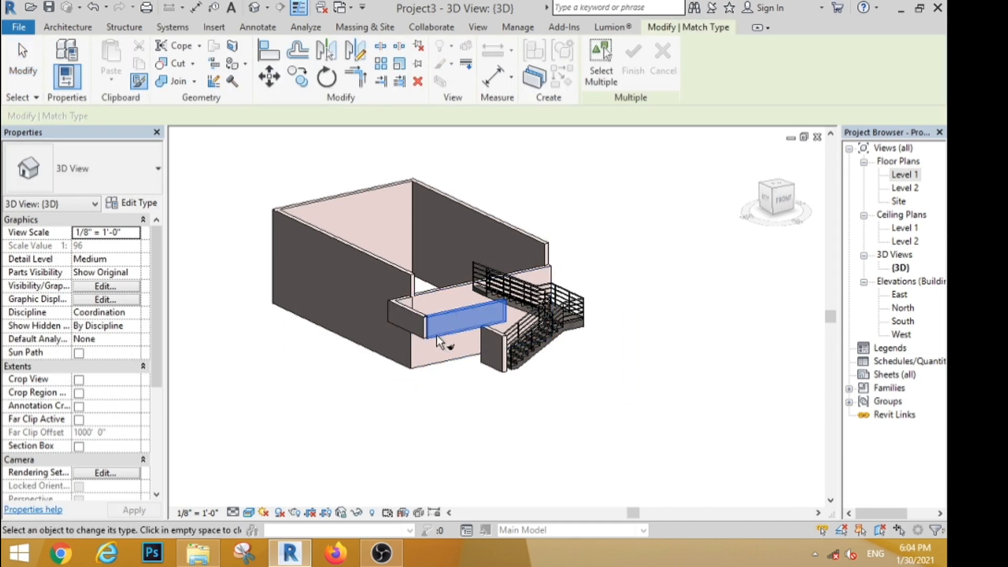
left_click(501, 336)
- On the Level 1 plan, place a 1600 x 2000mm exterior double full-glass door near the left end of the wall beside the stair, opening inward
double_click(904, 175)
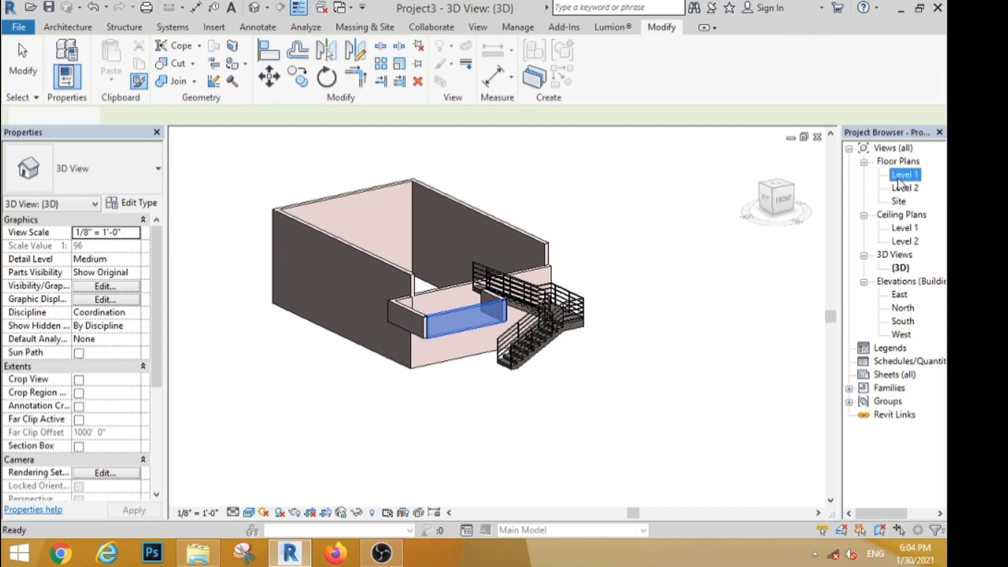
left_click(67, 27)
left_click(92, 63)
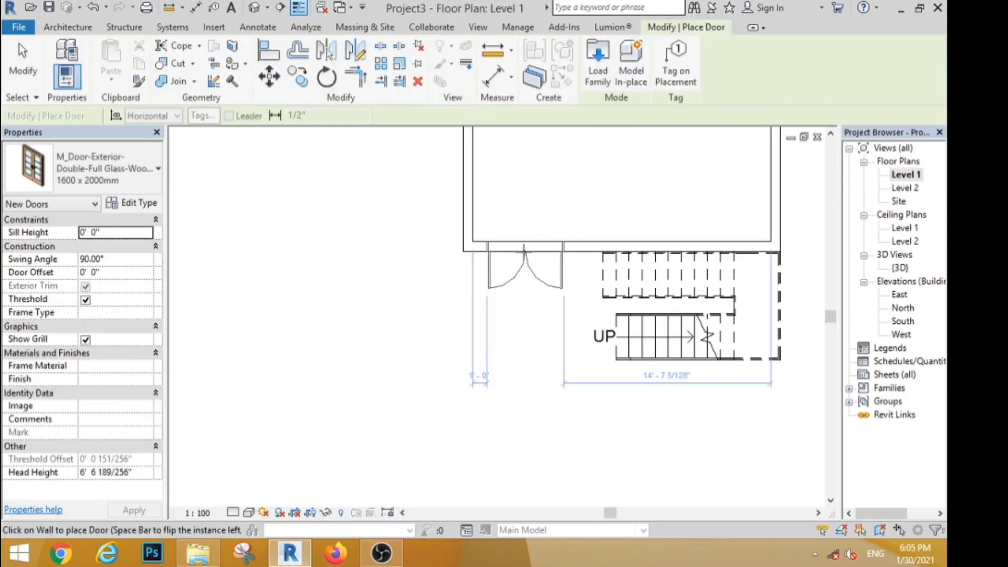
- Place an M_Fixed 0406 x 1830mm window in the left wall, about 7' from the wall with the door
left_click(68, 27)
left_click(135, 45)
scroll(441, 200, "down", 3)
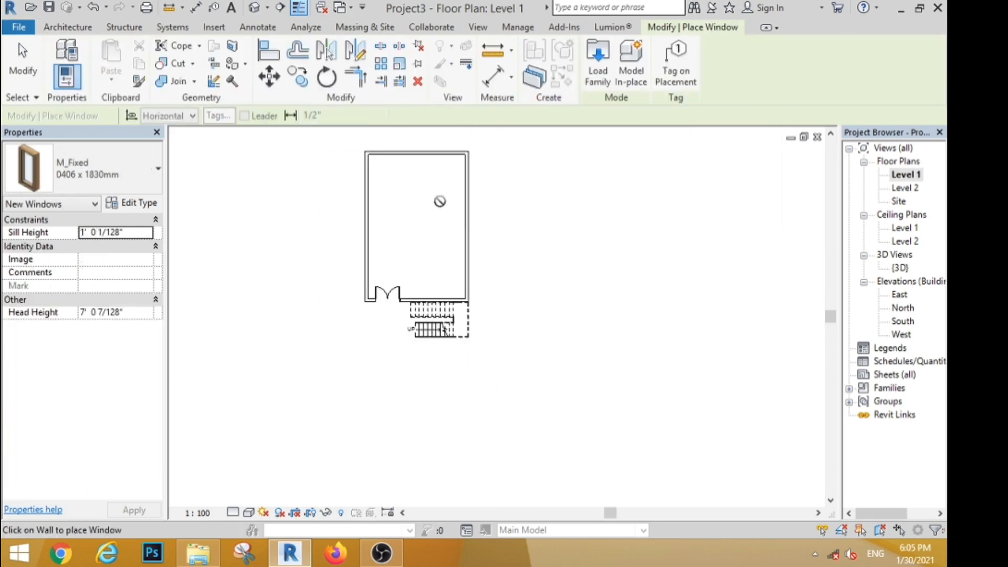
scroll(295, 310, "up", 3)
left_click(243, 364)
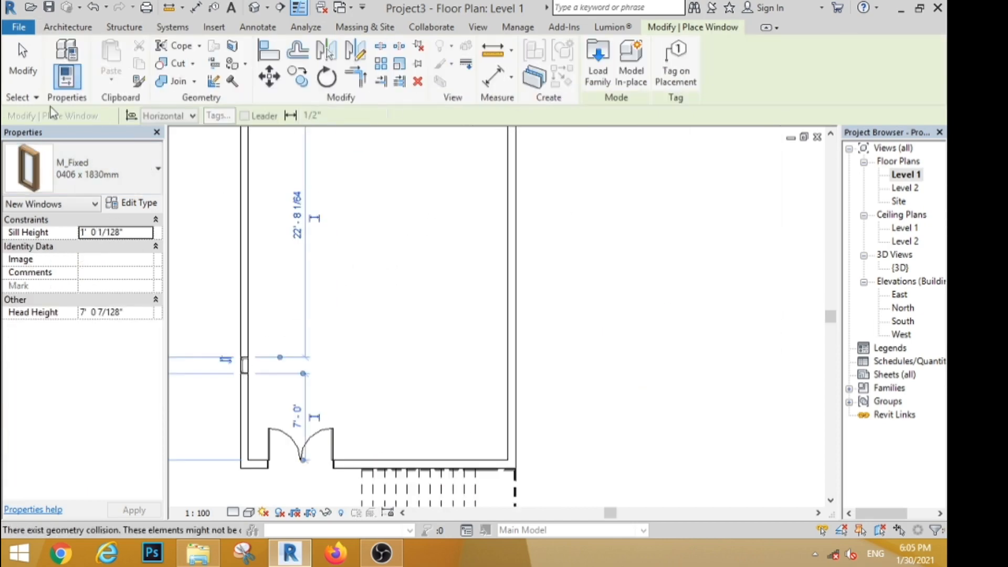
left_click(24, 64)
- Copy the window twice up the left wall to form a row of three adjoining windows
scroll(332, 287, "down", 5)
scroll(259, 313, "up", 6)
left_click_drag(258, 273, 373, 381)
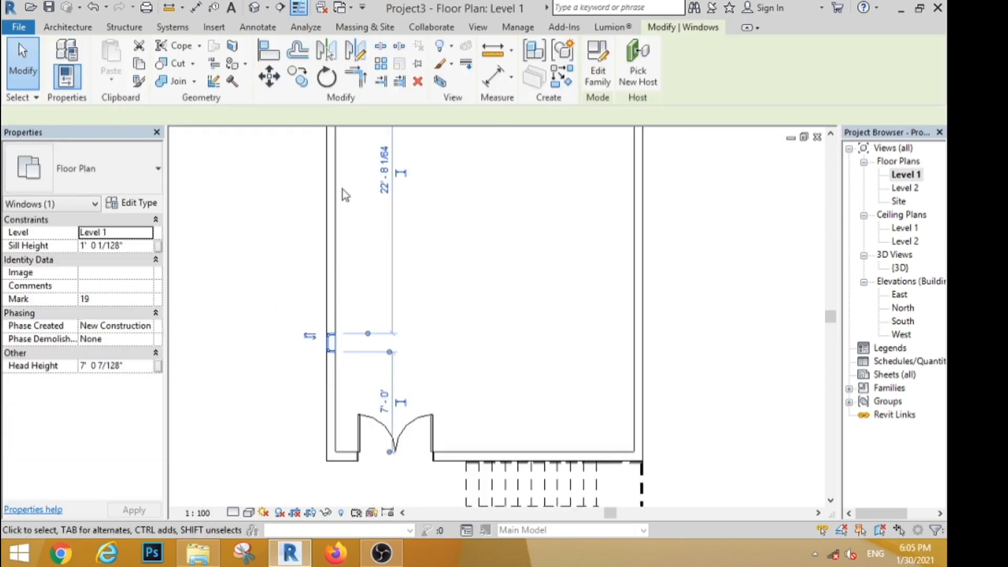
left_click(297, 76)
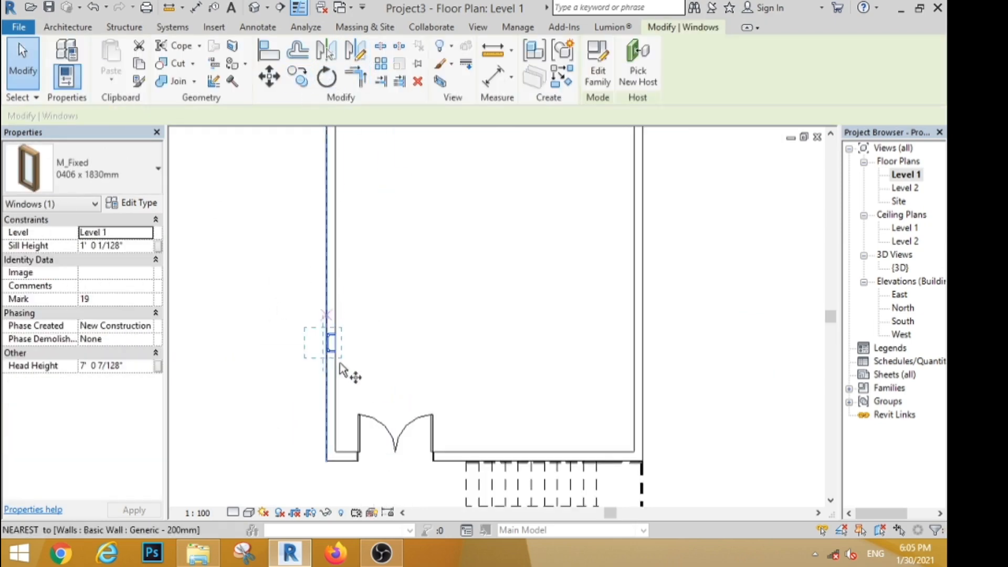
scroll(349, 371, "up", 2)
left_click(333, 301)
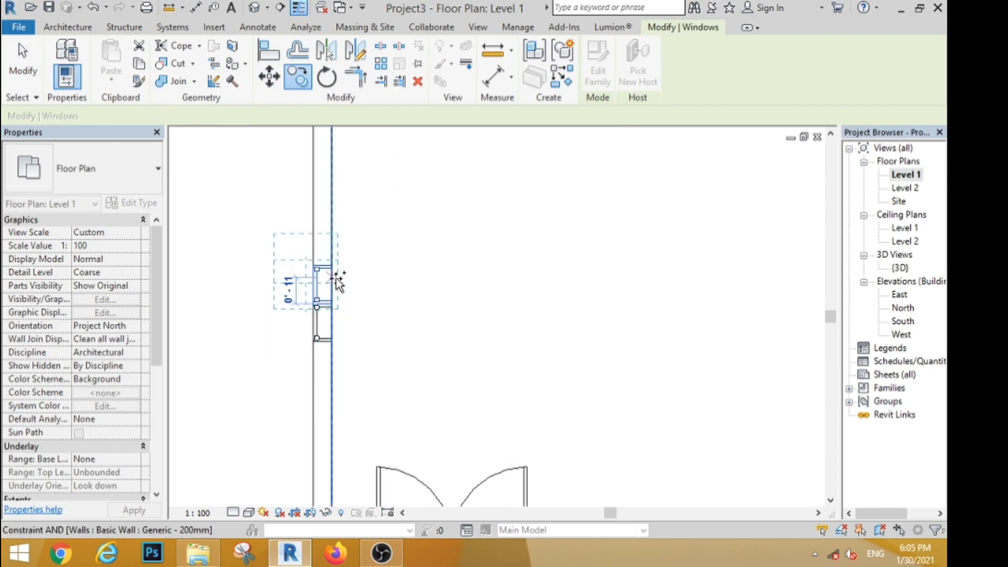
left_click(332, 264)
left_click(33, 80)
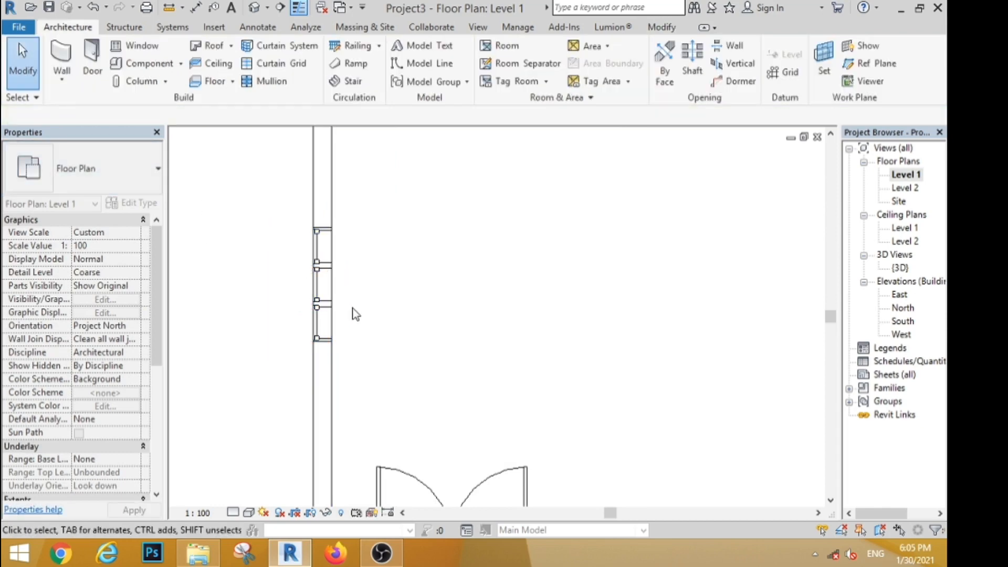
- Copy the three-window group up the left wall, once 16' away and once 8'-6" below that copy, and check it in 3D
scroll(367, 315, "down", 3)
scroll(372, 269, "up", 1)
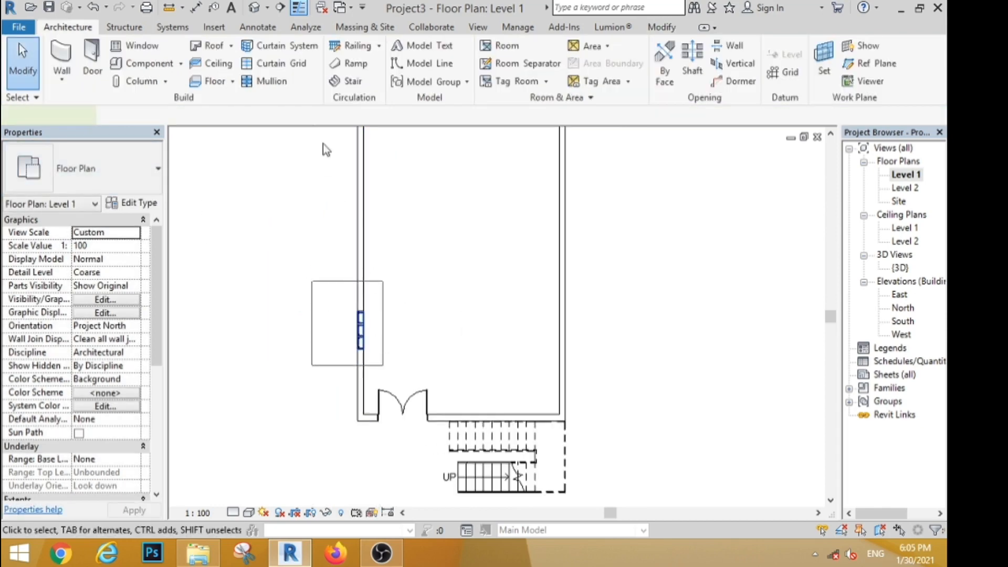
left_click(297, 77)
left_click(378, 336)
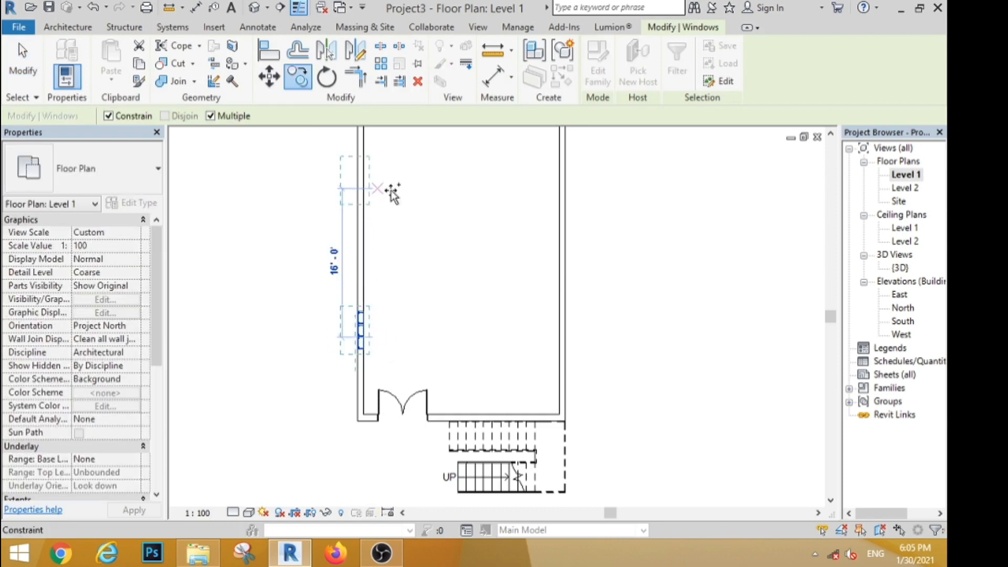
left_click(387, 189)
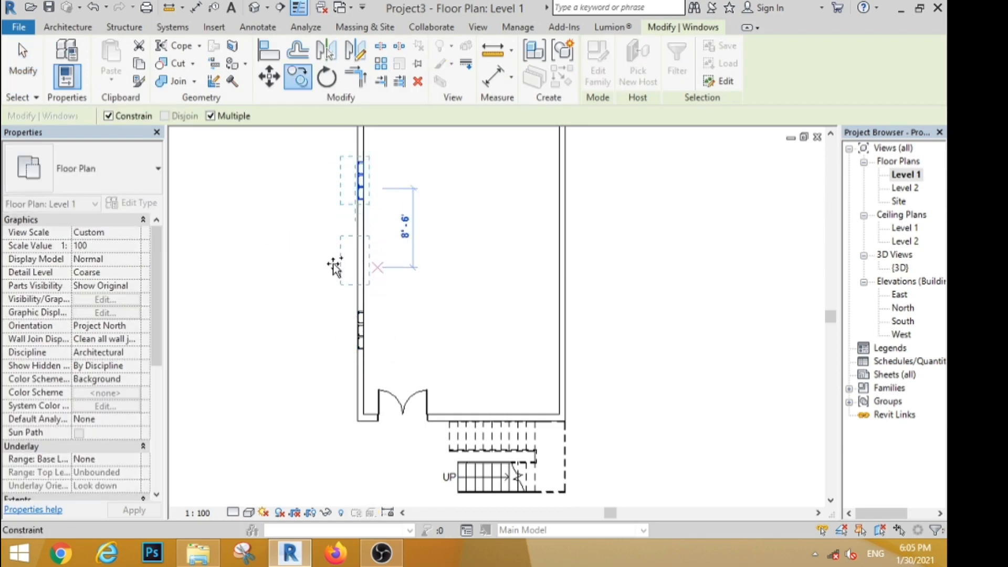
key("Escape")
key("Escape")
scroll(302, 291, "down", 2)
scroll(365, 209, "up", 1)
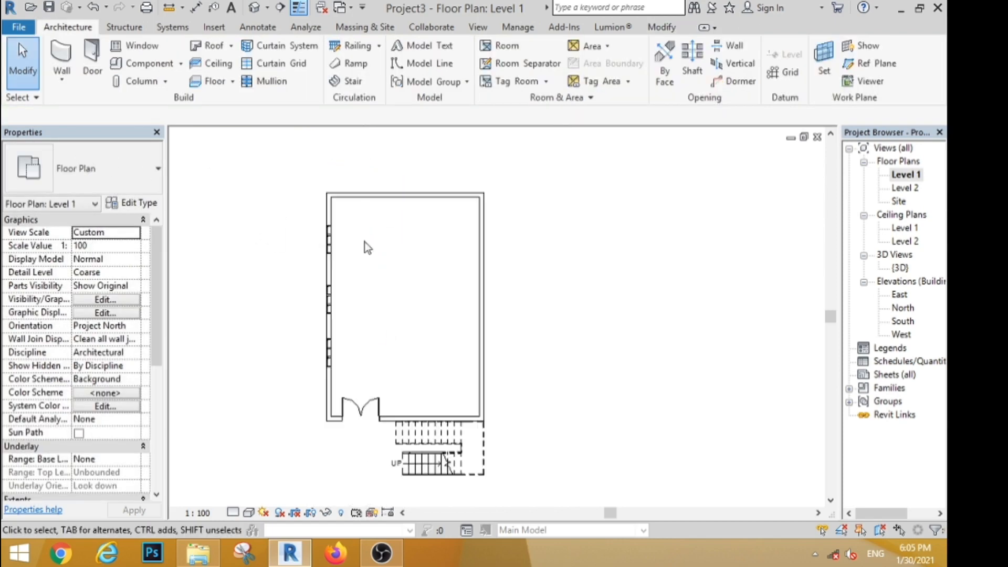
scroll(366, 300, "up", 2)
scroll(379, 254, "down", 3)
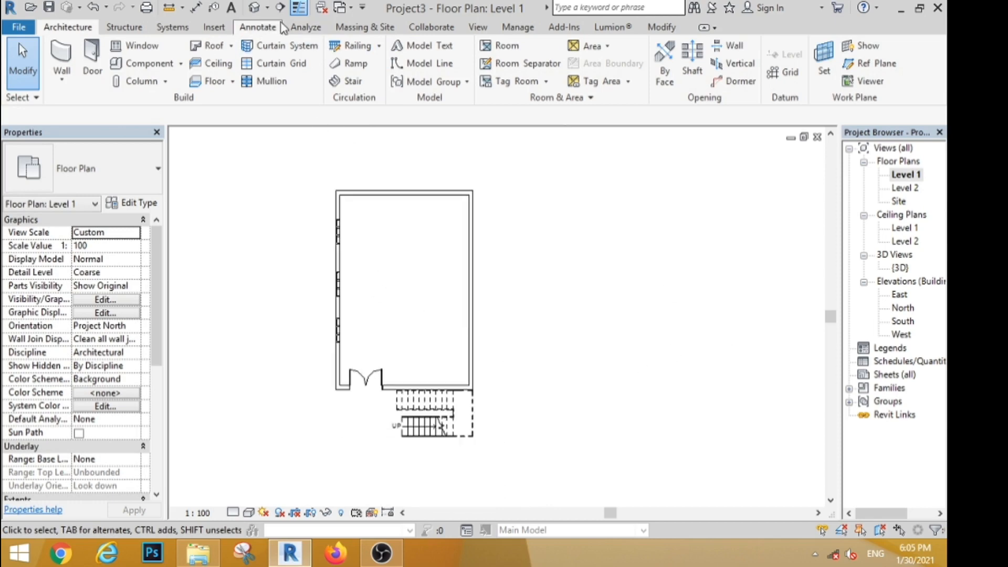
left_click(254, 8)
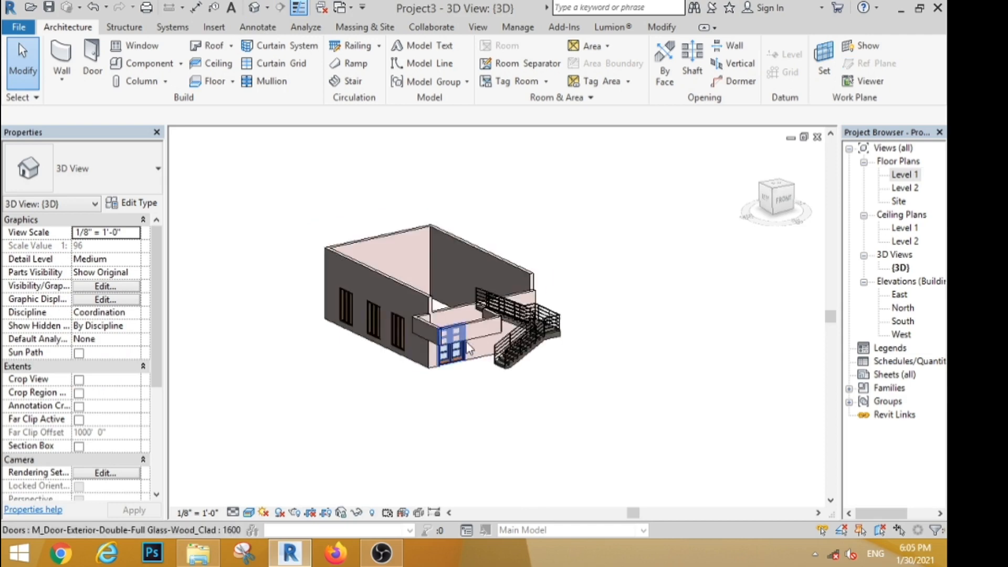
scroll(472, 354, "up", 3)
scroll(469, 348, "down", 2)
- On the Level 1 plan, create a rectangular Standard Timber-Wood Finish floor under the building and stair area, about 22'-4" wide, and view it in 3D
double_click(904, 174)
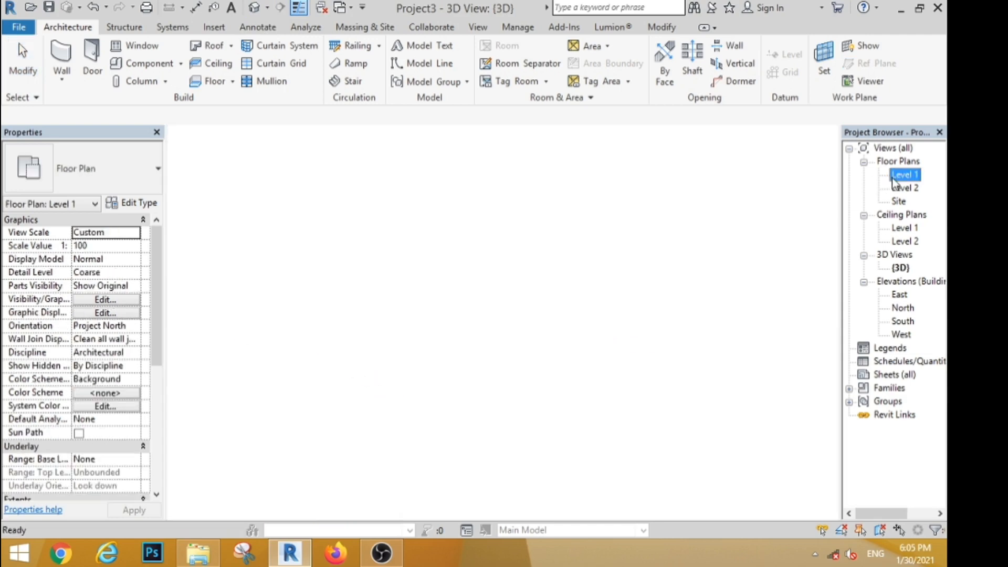
left_click(223, 82)
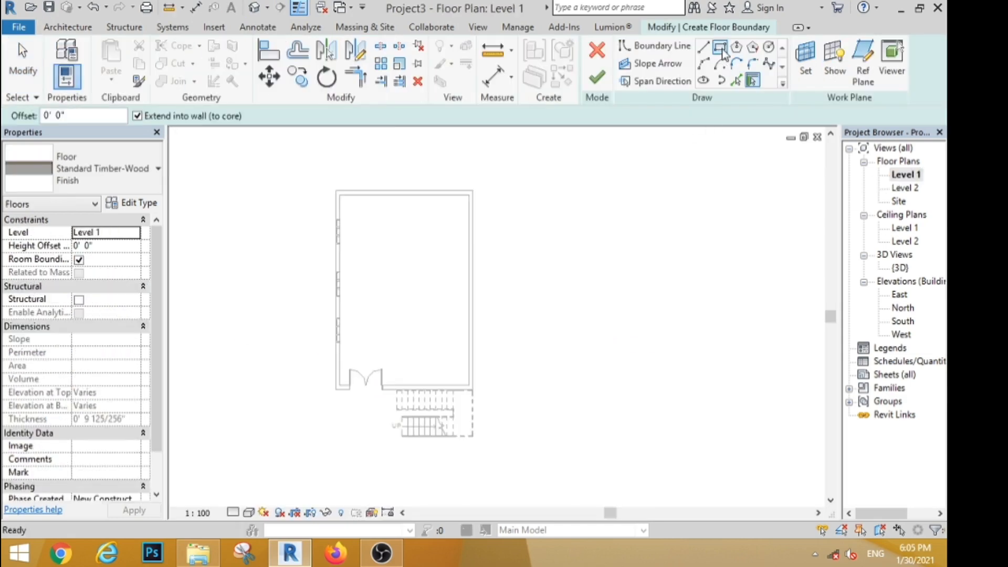
left_click(472, 190)
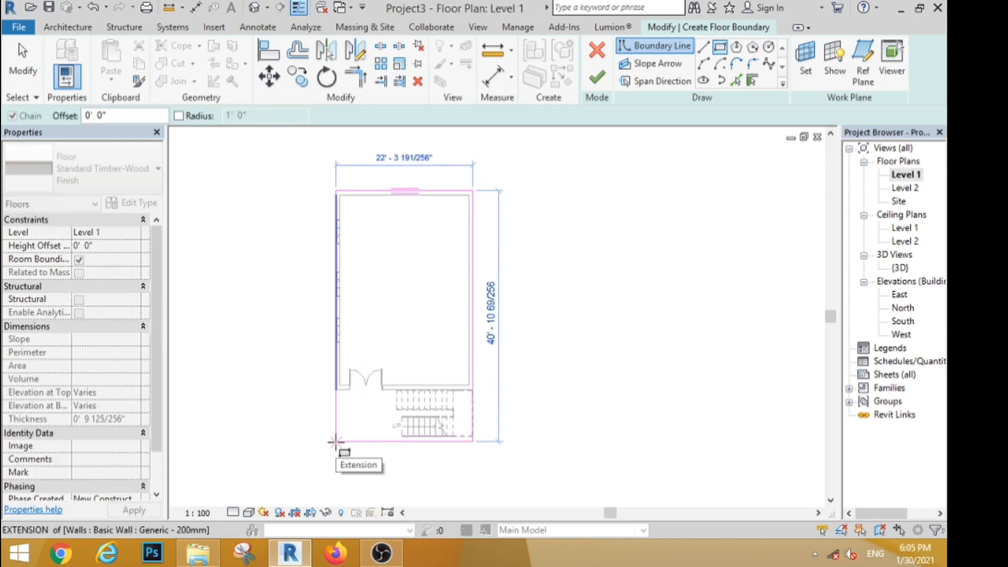
left_click(336, 437)
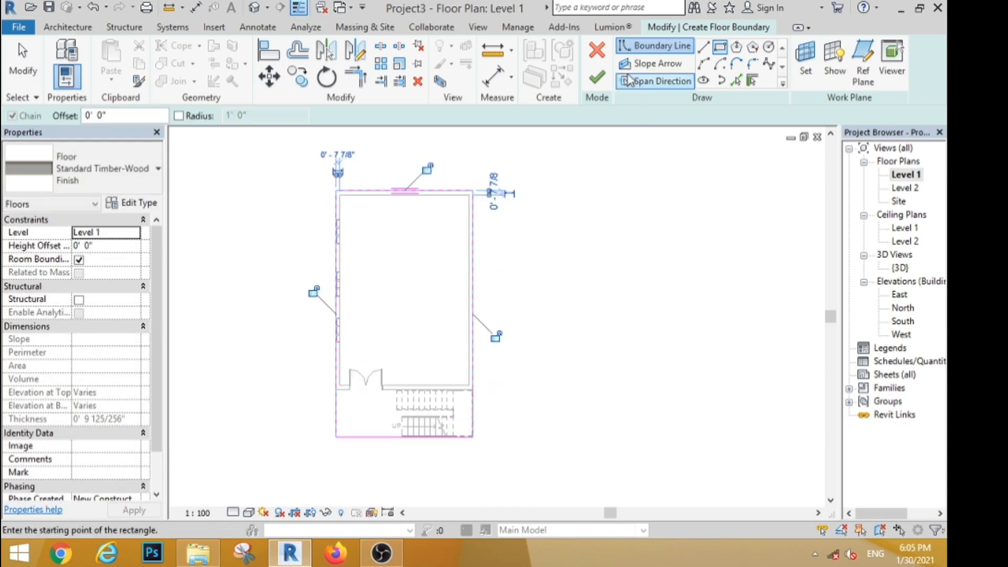
left_click(597, 78)
left_click(254, 8)
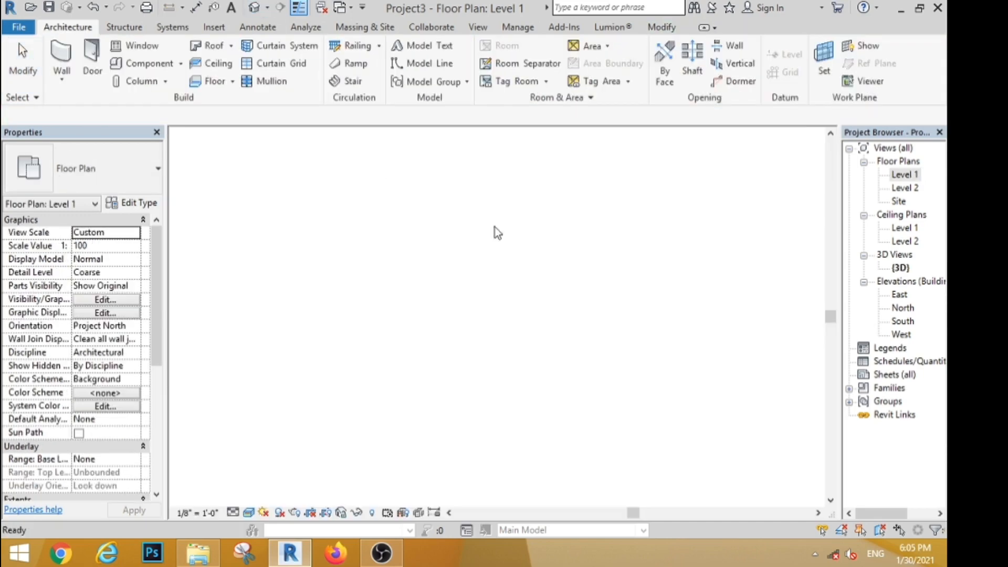
middle_click_drag(649, 380, 630, 387, "shift")
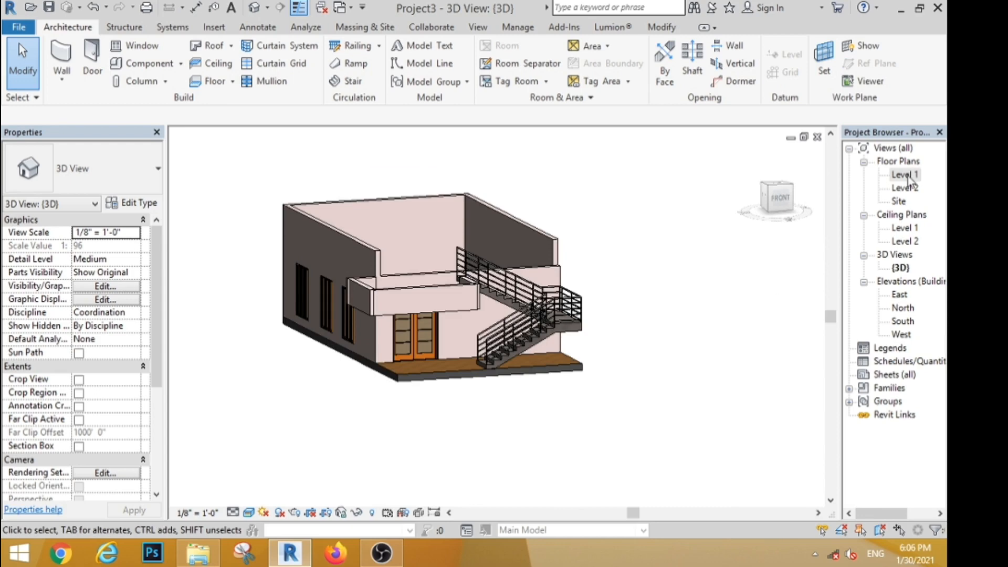
- From the Level 1 plan, start a Model In-Place component in the Casework category
double_click(910, 178)
left_click(179, 65)
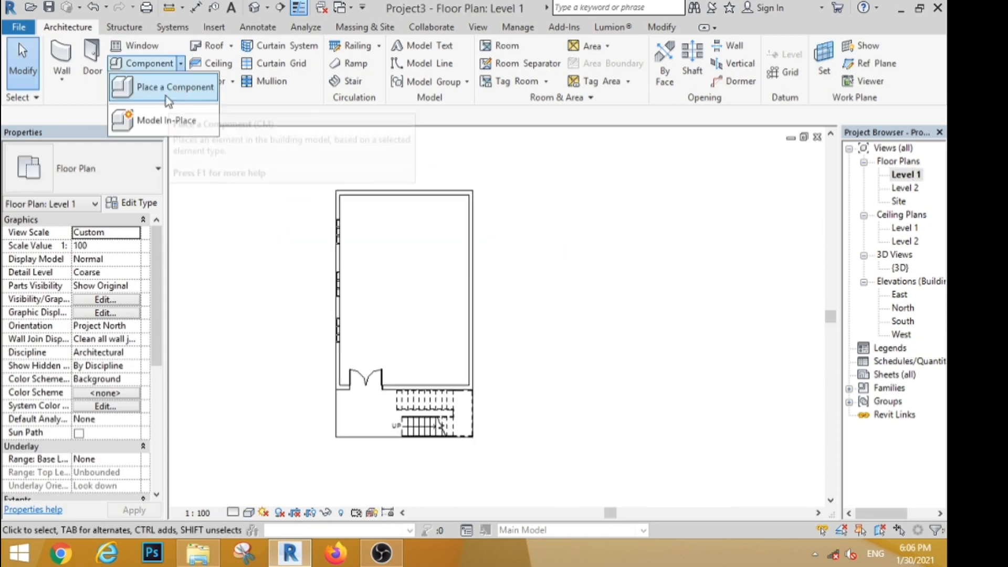
left_click(149, 182)
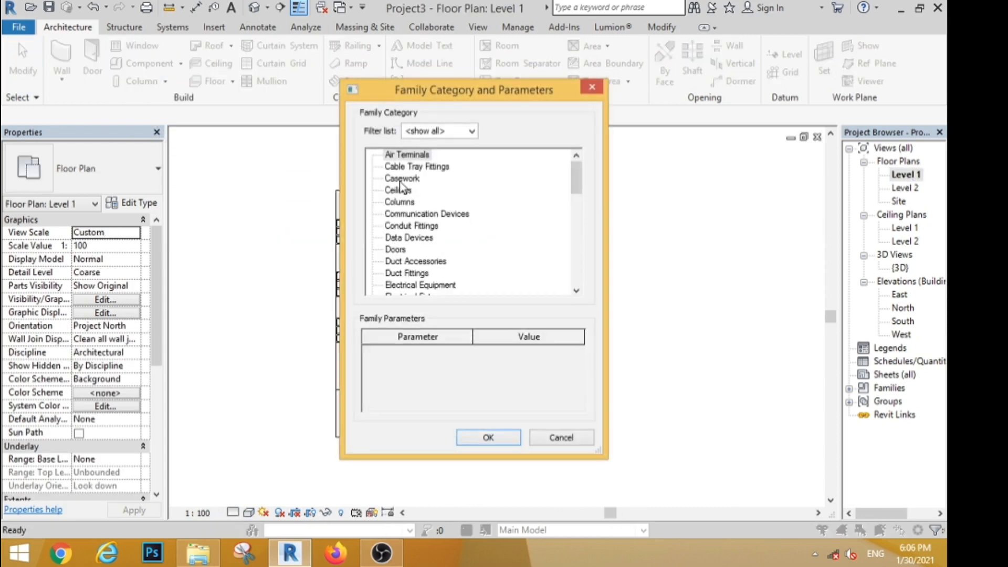
left_click_drag(577, 192, 577, 196)
left_click(402, 156)
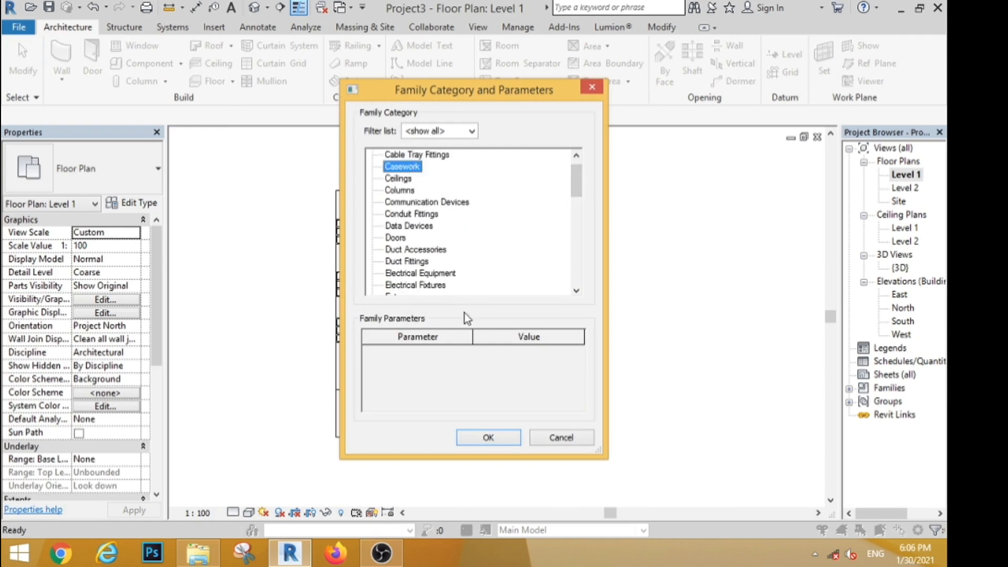
left_click(488, 437)
left_click(476, 303)
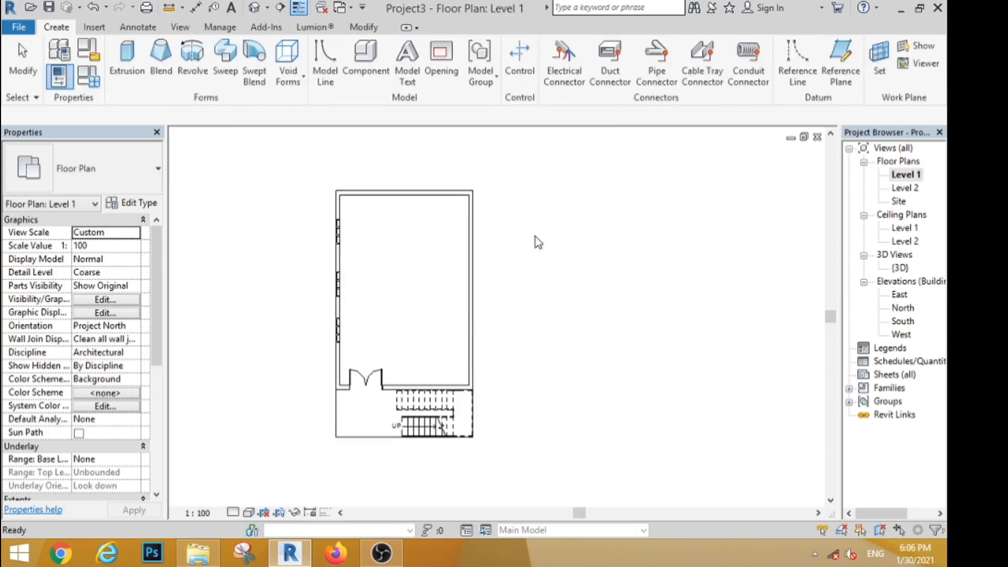
- Draw a reference plane along the floor's front edge, extending past its left corner, and name it FW
left_click(757, 93)
left_click(473, 436)
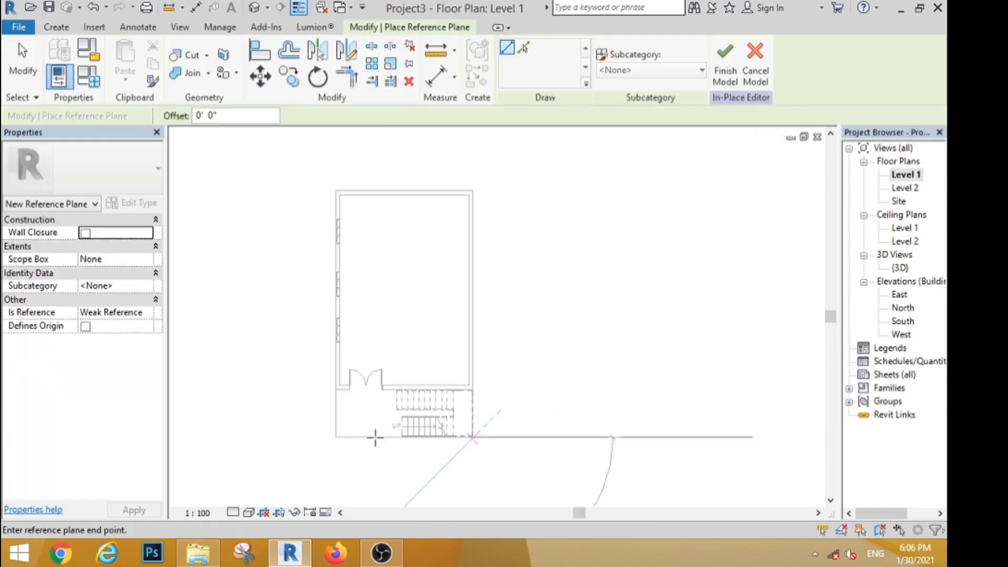
left_click(295, 436)
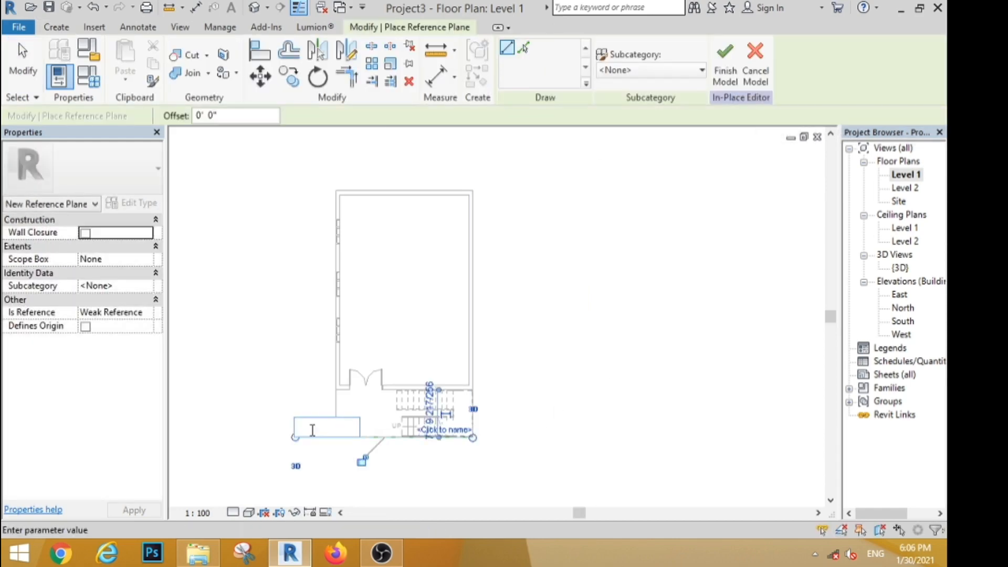
key("Escape")
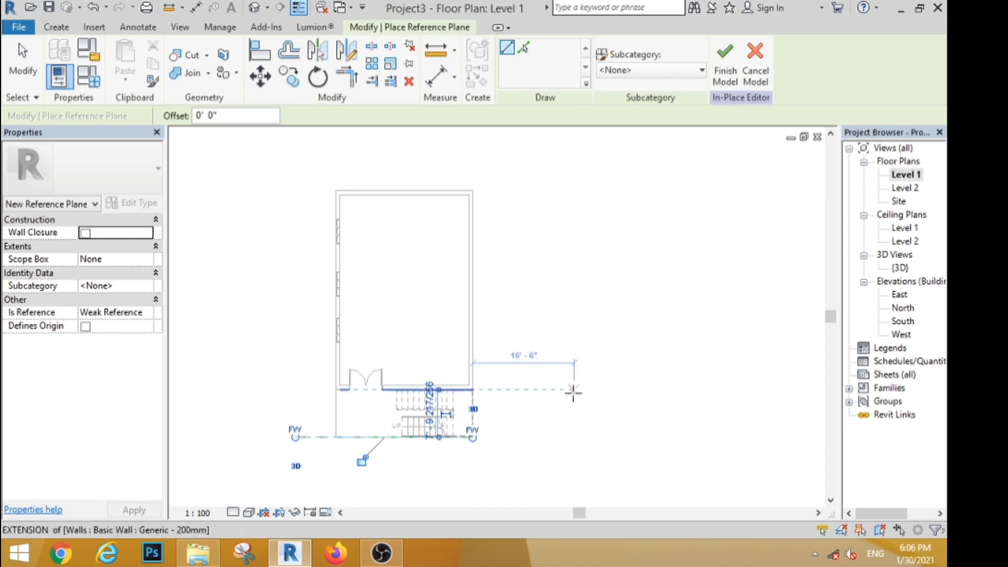
key("Escape")
- On the South elevation, start an extrusion with reference plane FW as its work plane
double_click(910, 320)
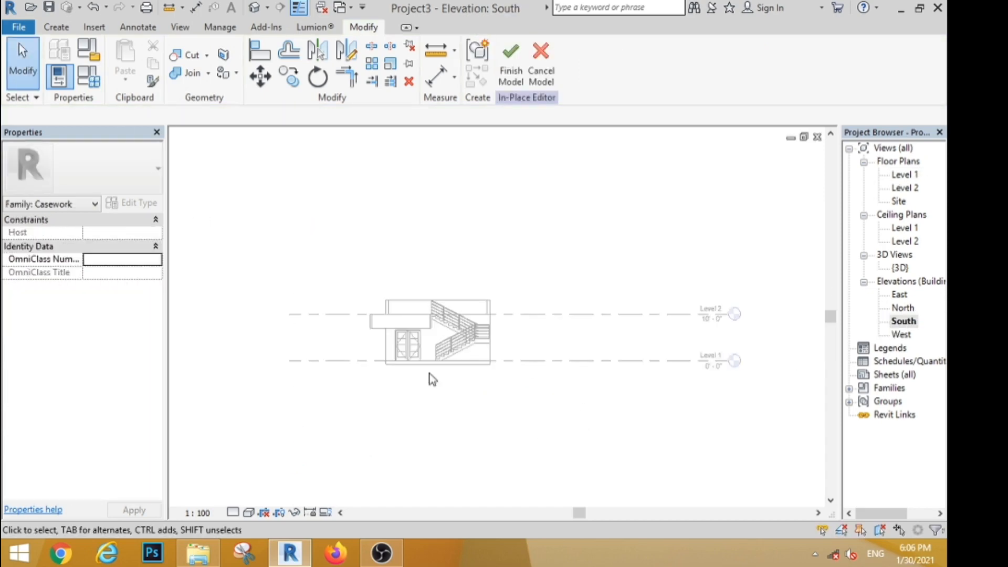
scroll(397, 311, "up", 3)
scroll(394, 307, "up", 1)
scroll(426, 301, "down", 1)
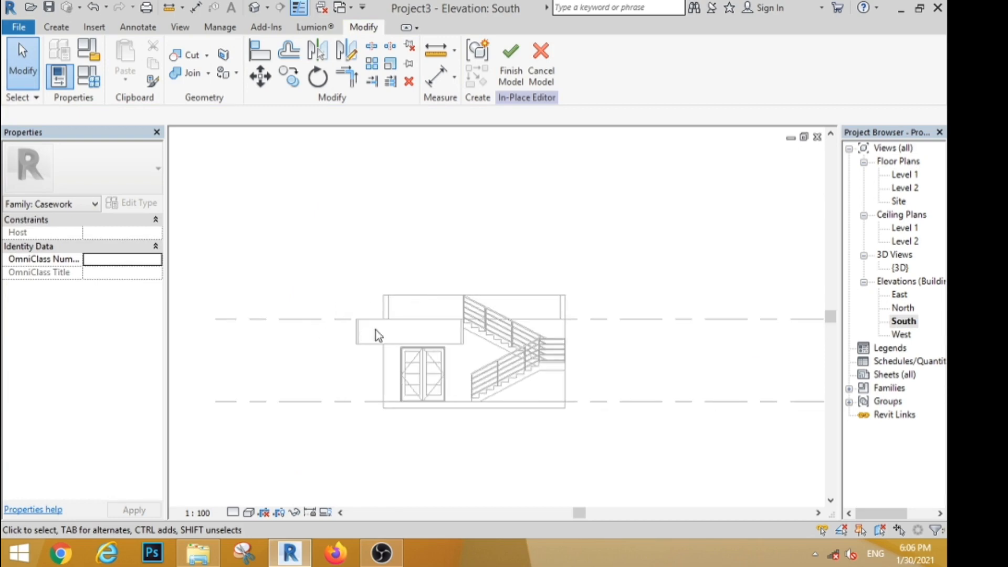
left_click(66, 33)
left_click(118, 57)
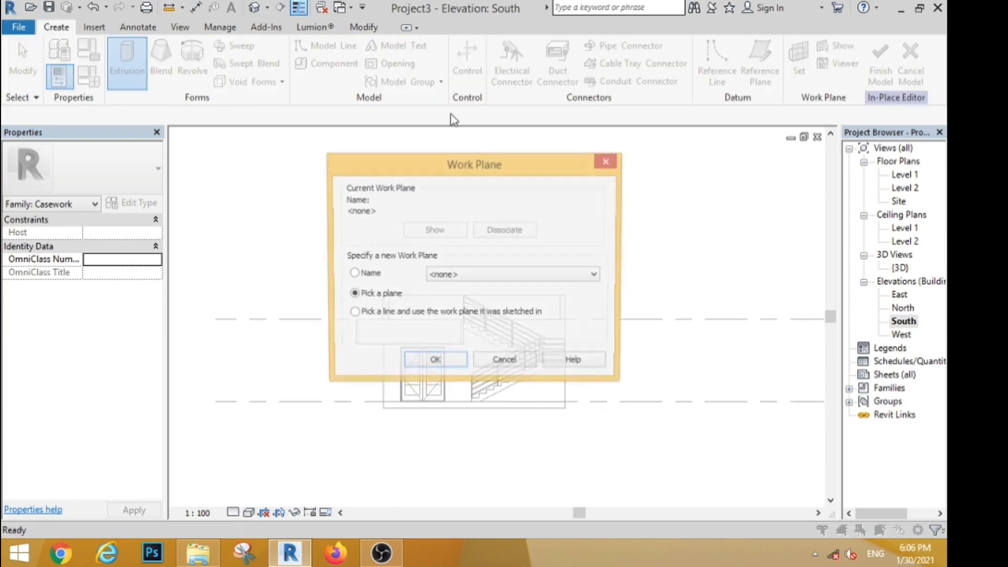
left_click(489, 276)
left_click(487, 317)
left_click(434, 362)
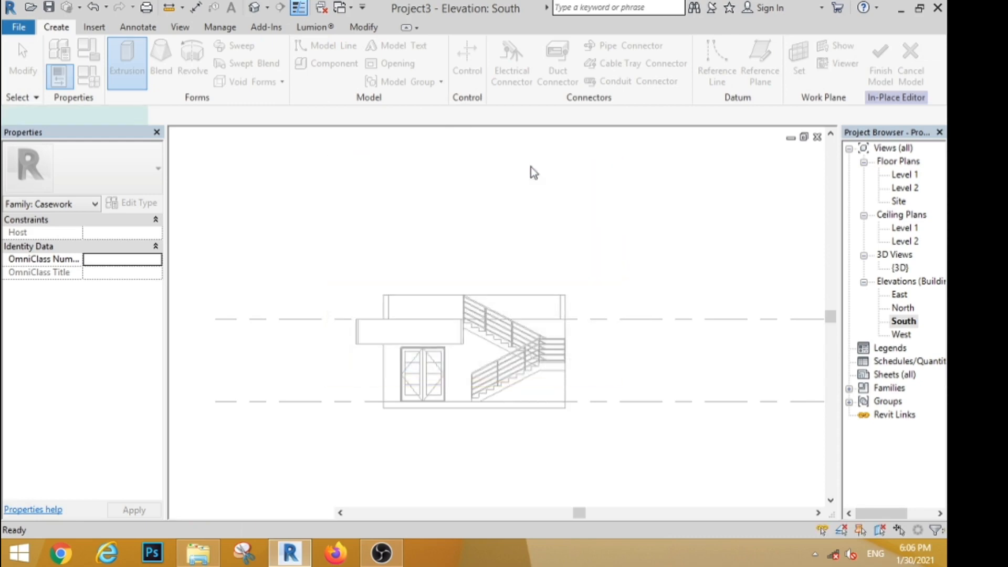
- Sketch a rectangle about 6' wide and 3' high above the left part of the balcony parapet and extrude it 1'
left_click(556, 47)
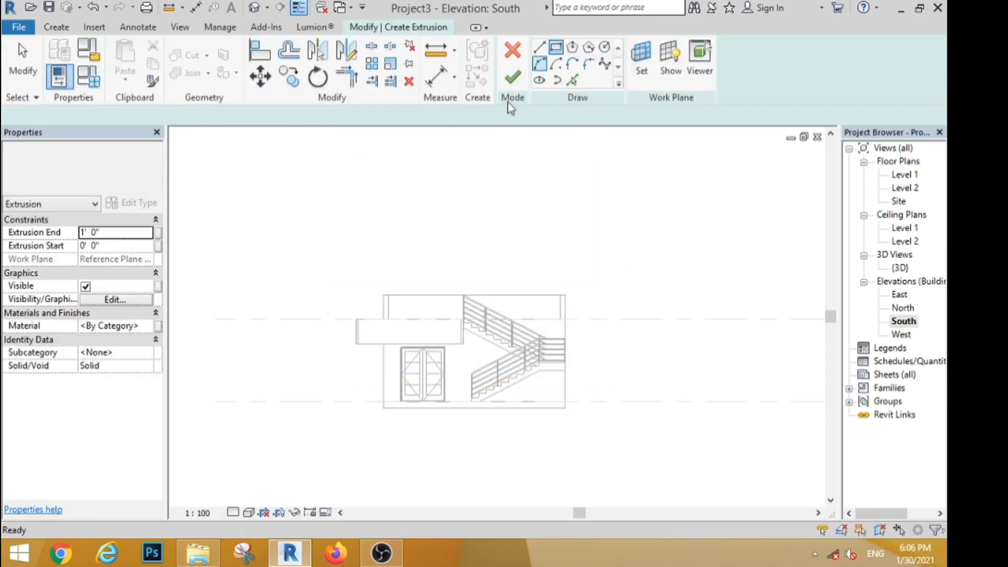
scroll(357, 319, "up", 2)
scroll(353, 318, "up", 2)
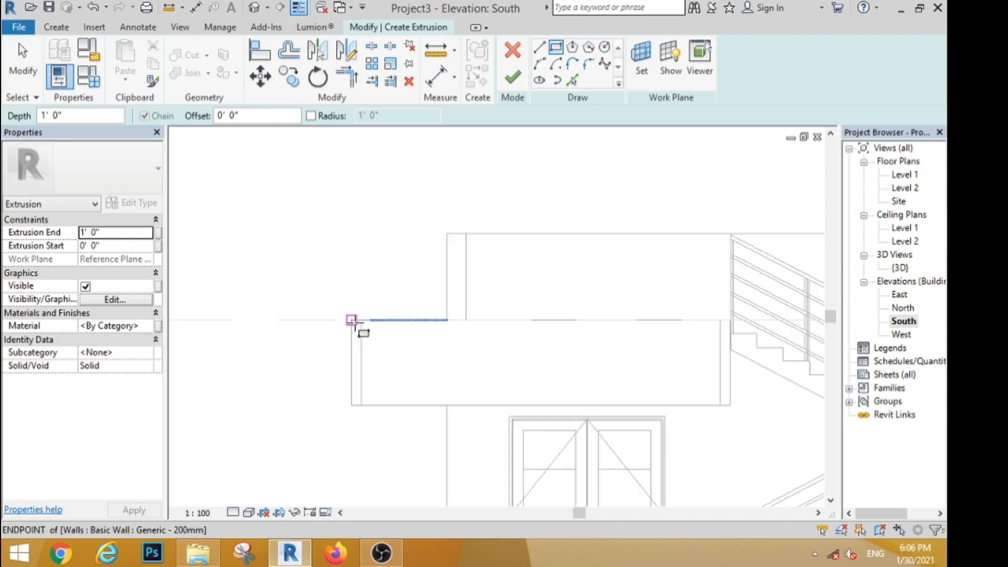
left_click(352, 320)
scroll(523, 240, "down", 1)
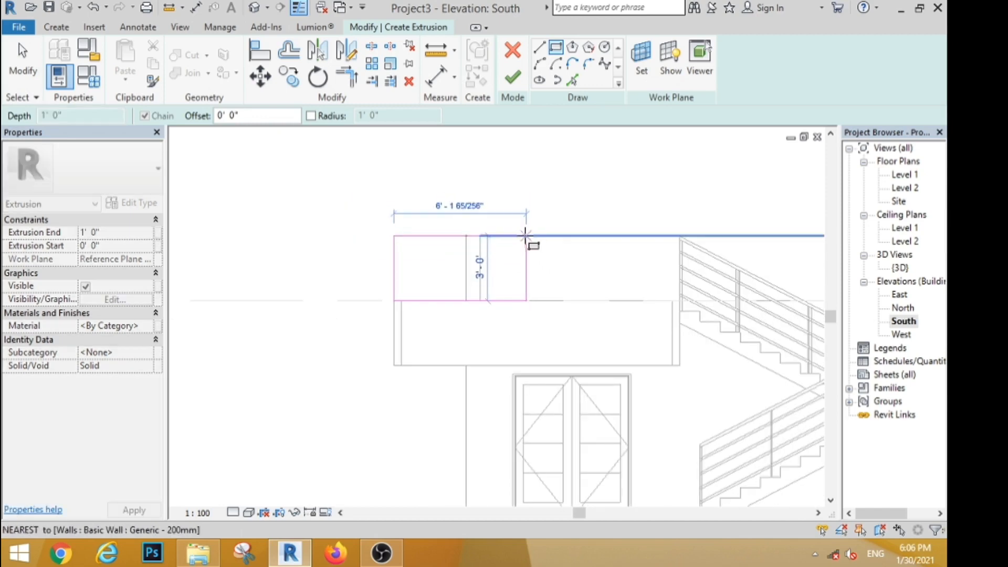
left_click(520, 235)
left_click(513, 79)
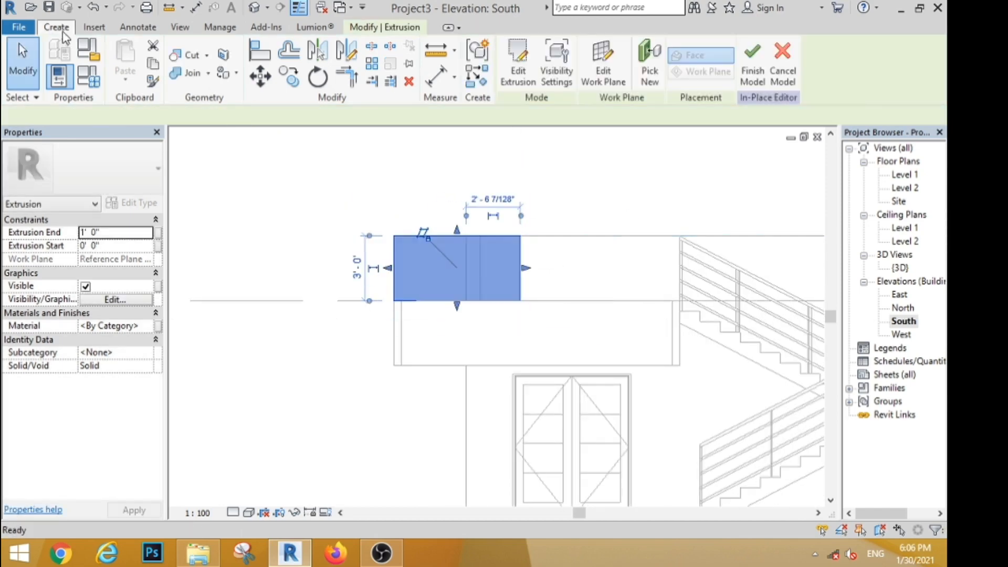
- On plane FW, extrude a rectangle about 7'-4" by 5'-5" by 1', from beside the first block to the parapet's lower right corner
left_click(126, 62)
left_click(525, 274)
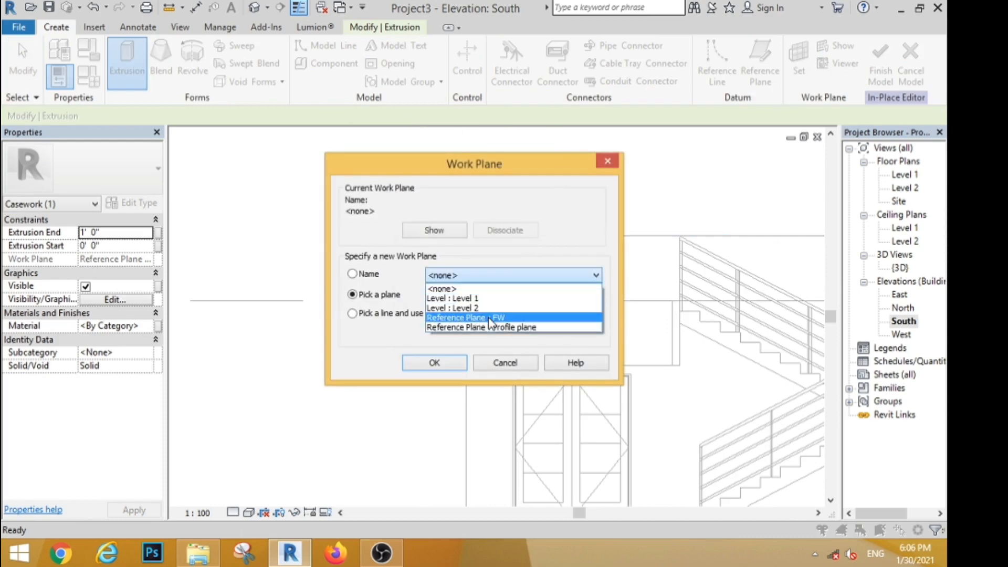
left_click(446, 315)
left_click(434, 363)
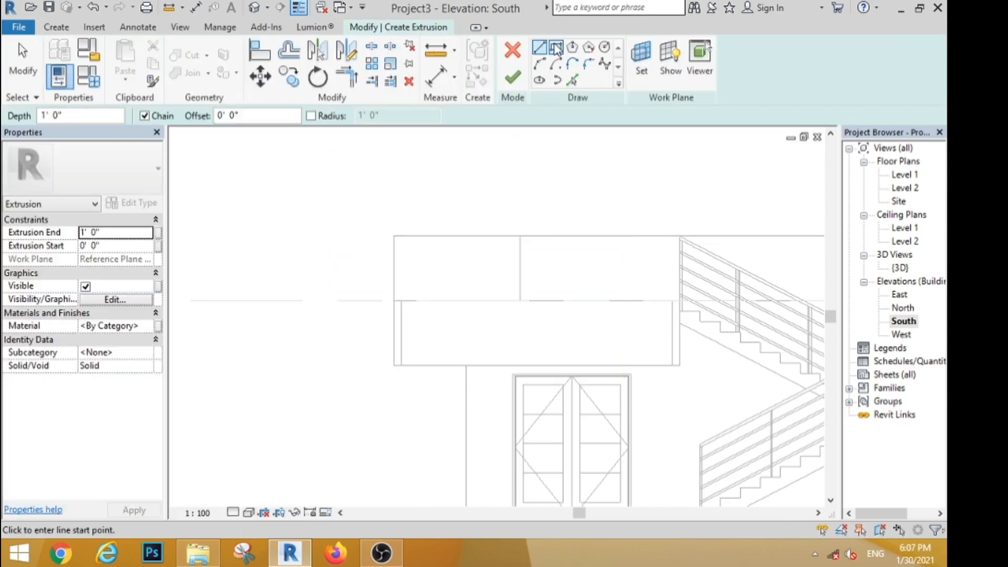
scroll(286, 177, "down", 2)
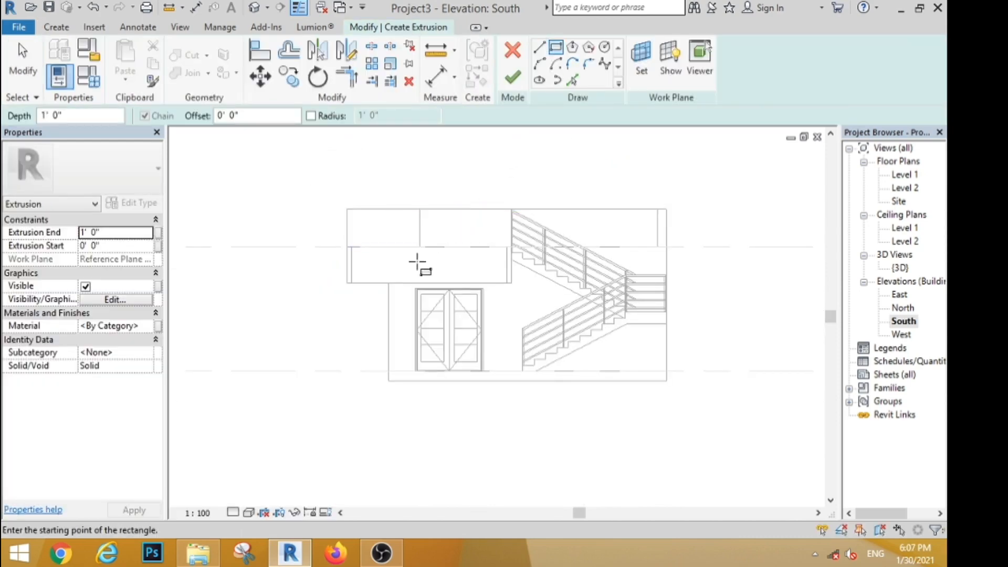
scroll(417, 262, "up", 1)
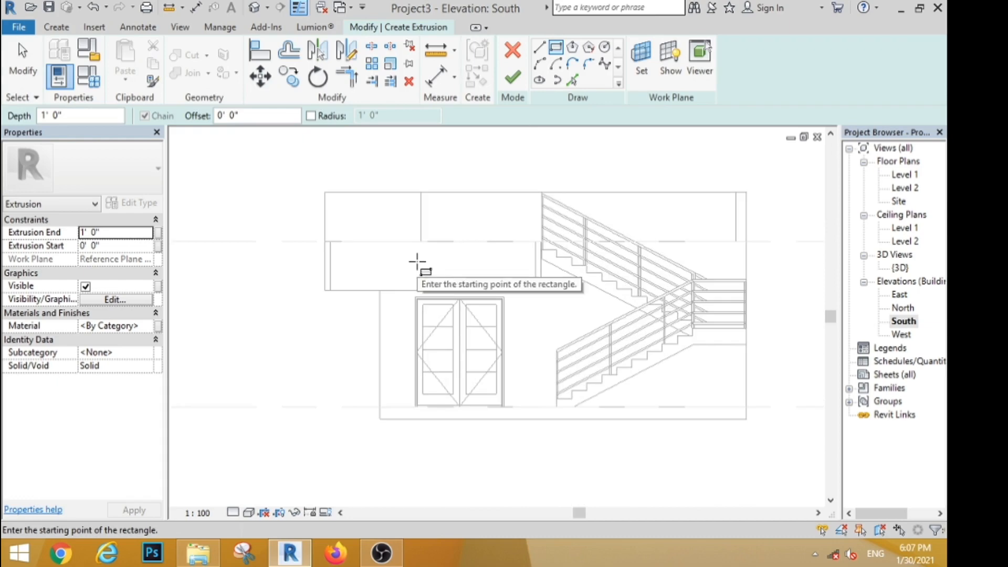
left_click(421, 201)
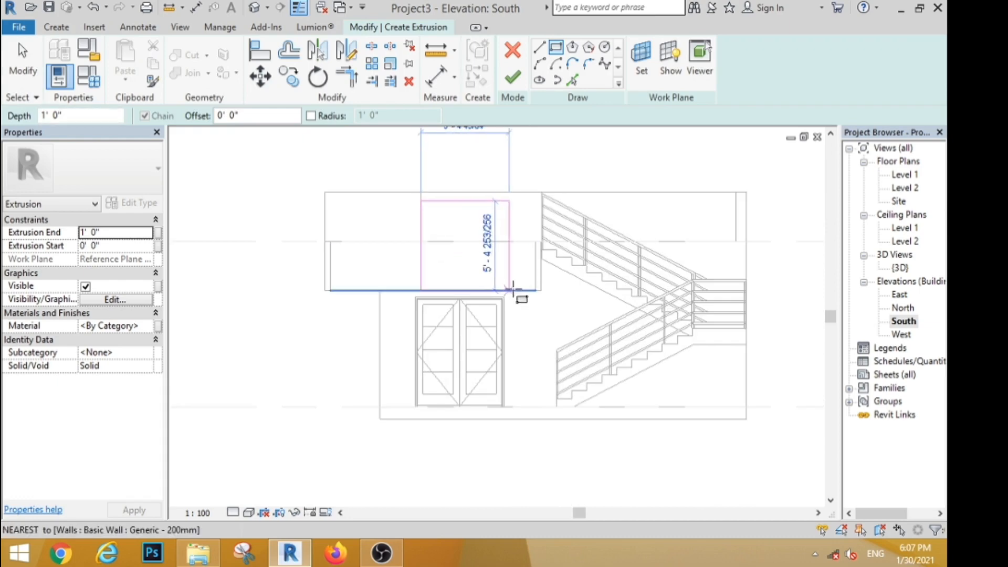
left_click(540, 289)
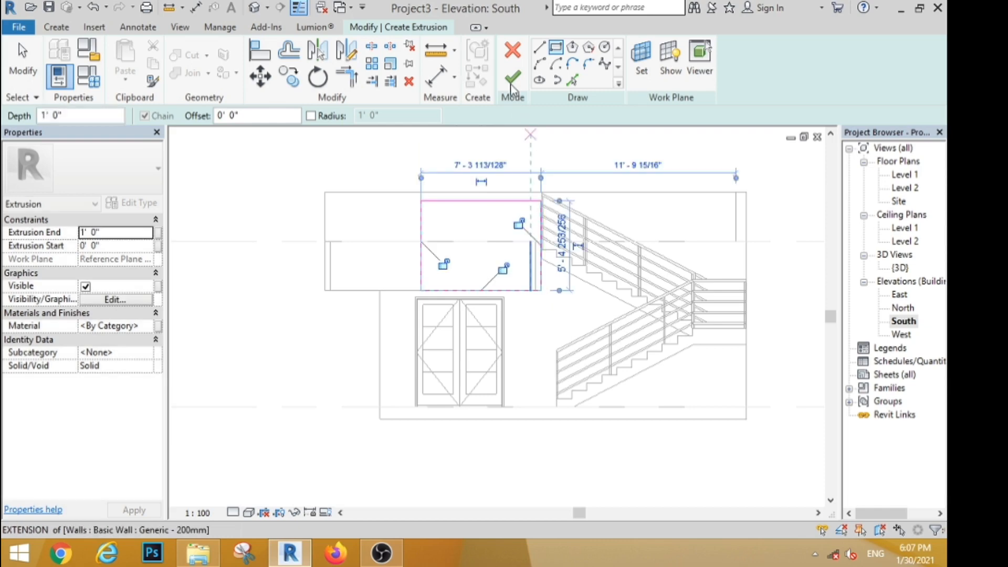
left_click(512, 78)
- Start another extrusion on plane FW and sketch a rectangle about 3'-8" by 5'-11" over the second block's half nearest the stair
left_click(57, 26)
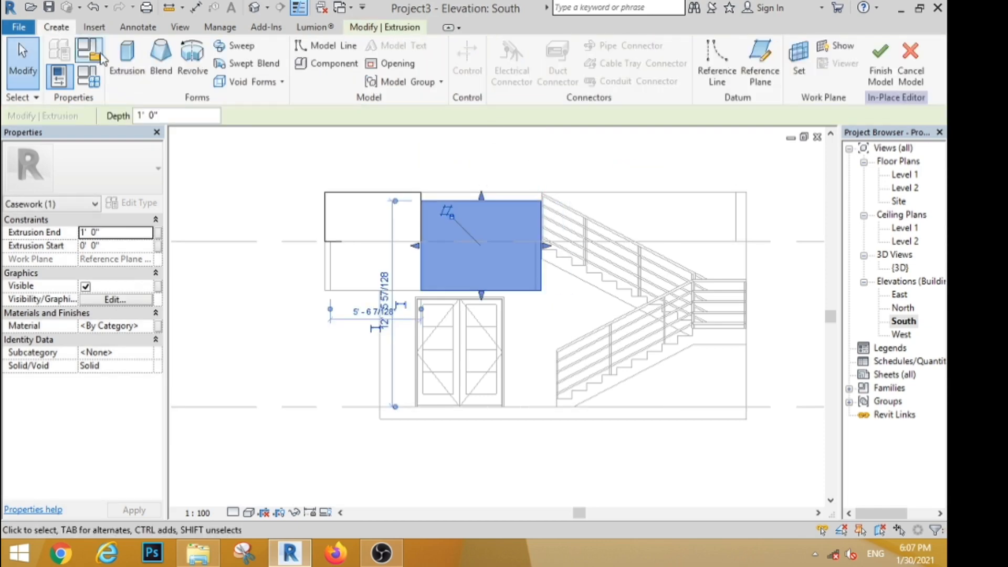
left_click(127, 60)
left_click(480, 278)
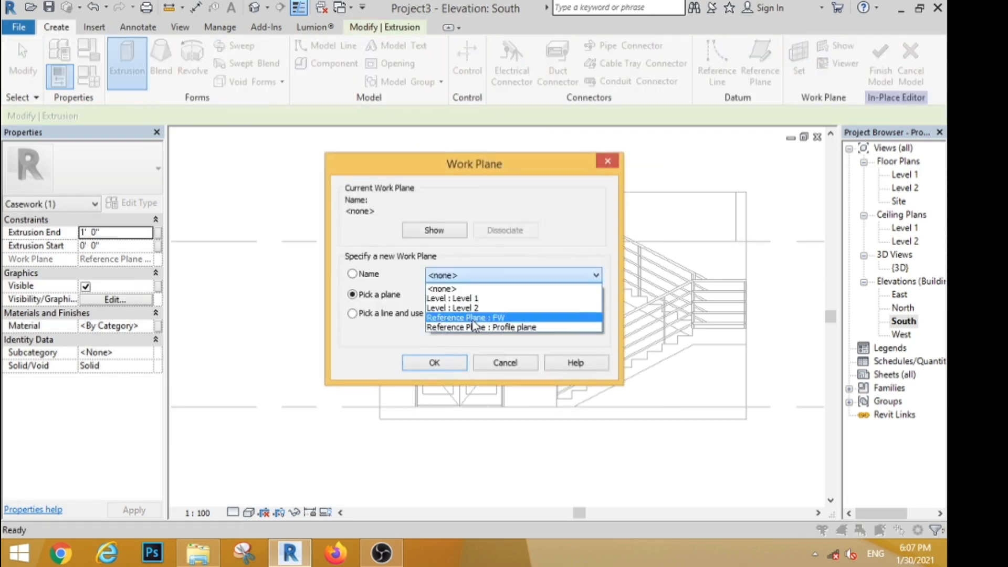
left_click(465, 309)
left_click(434, 362)
left_click(556, 47)
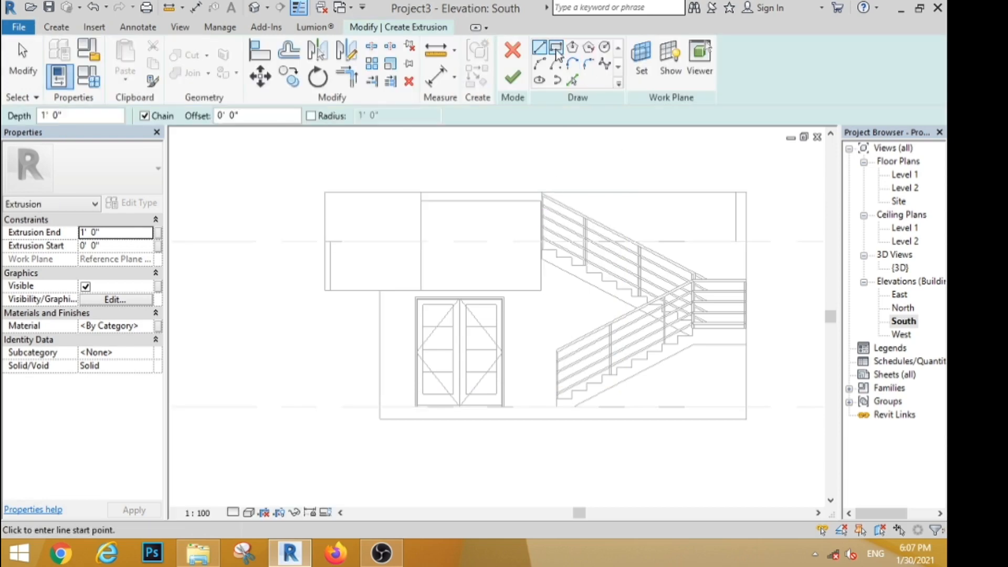
left_click(541, 193)
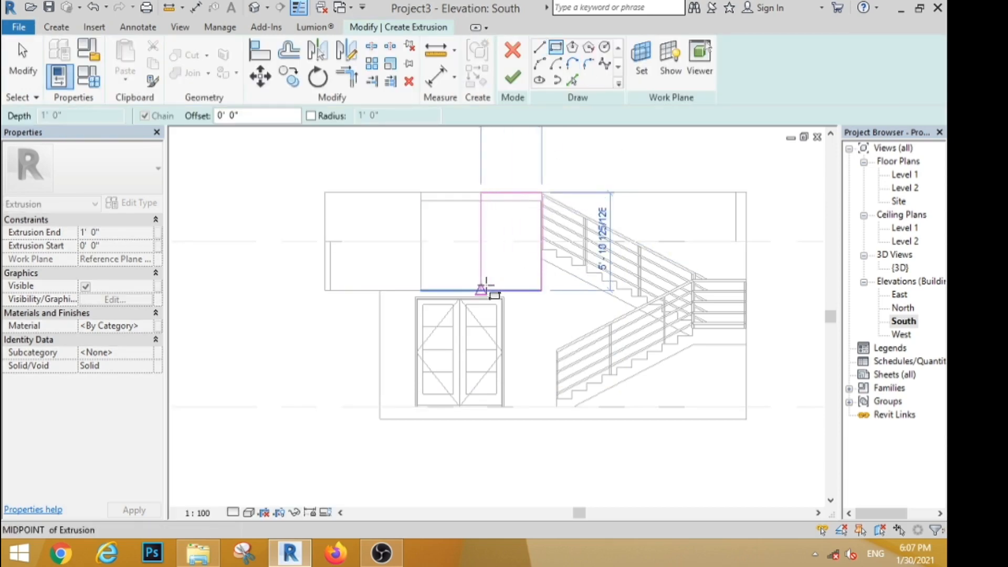
left_click(489, 275)
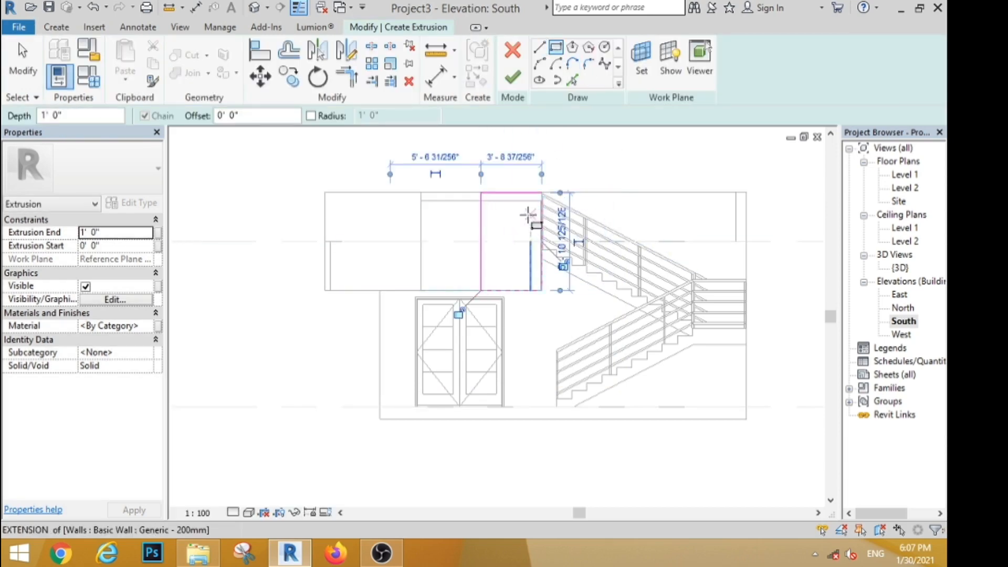
- Sketch an inner rectangle about 4'-3" high overlapping the outline's left edge, and trim the upper crossing lines to a corner
scroll(529, 210, "up", 2)
left_click(530, 201)
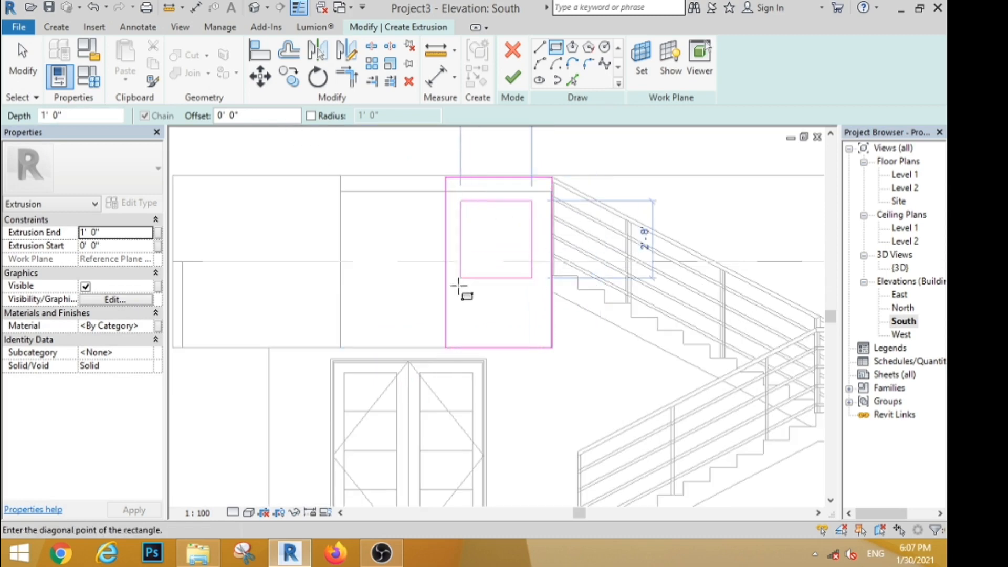
left_click(434, 323)
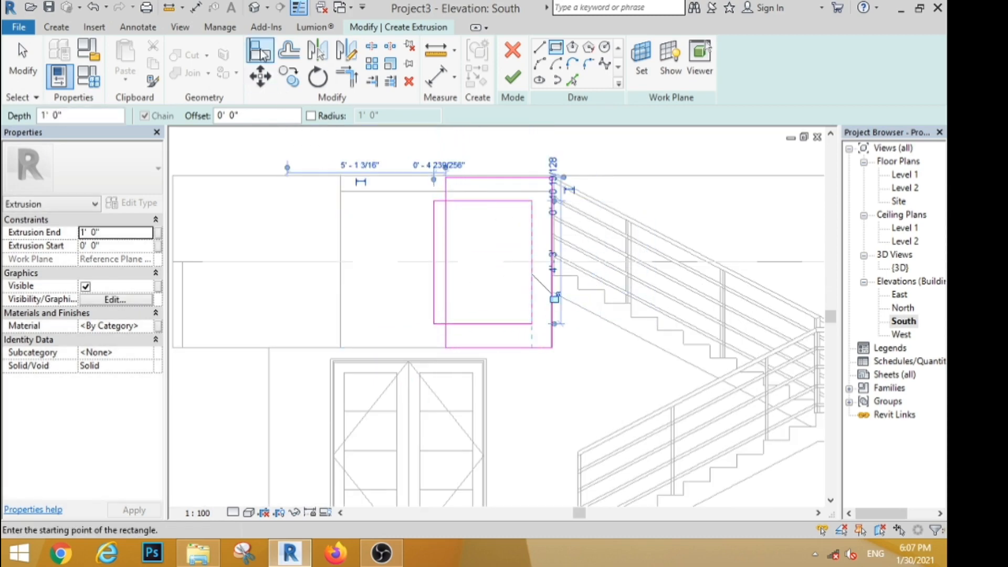
left_click(346, 76)
scroll(438, 200, "up", 2)
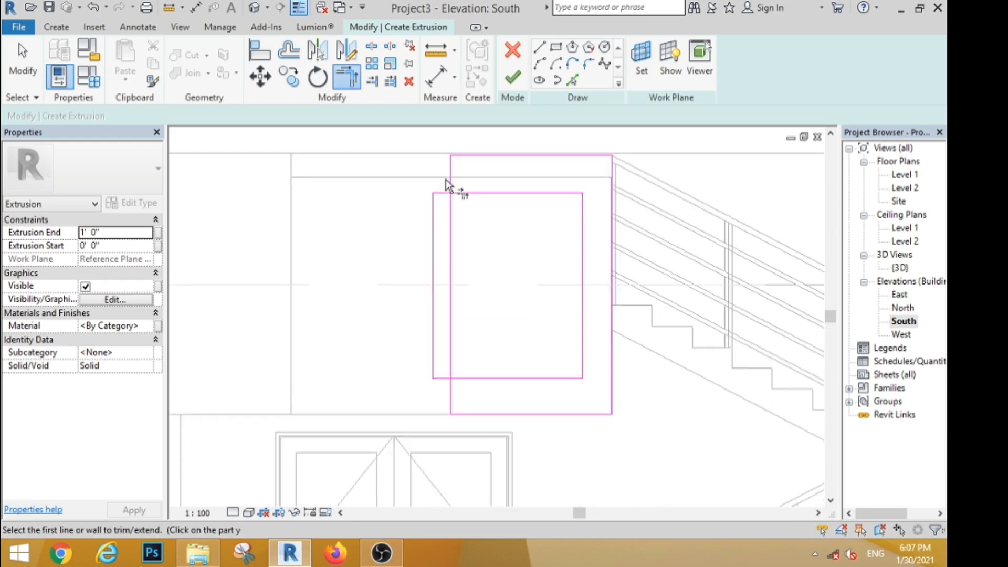
scroll(467, 198, "down", 2)
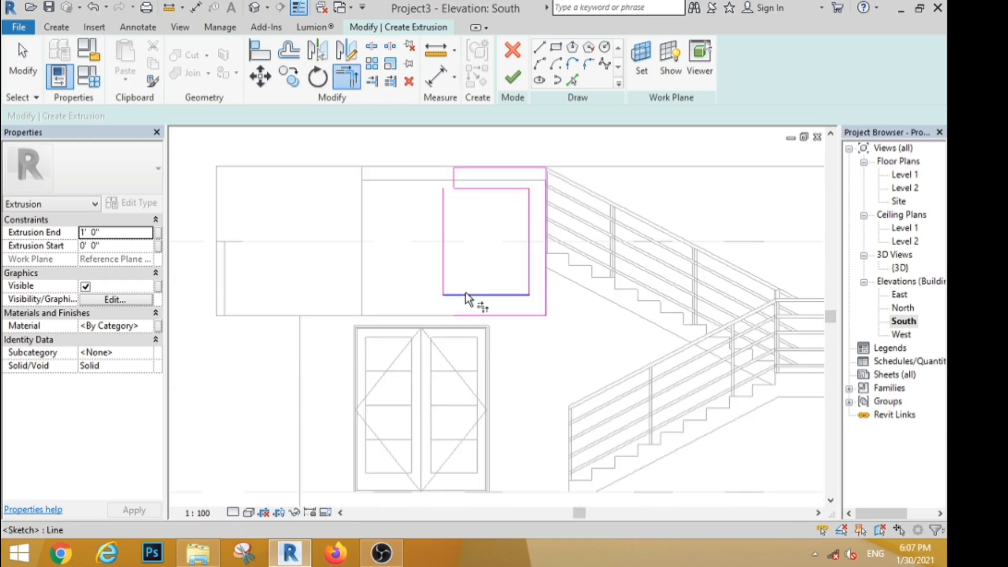
key("Escape")
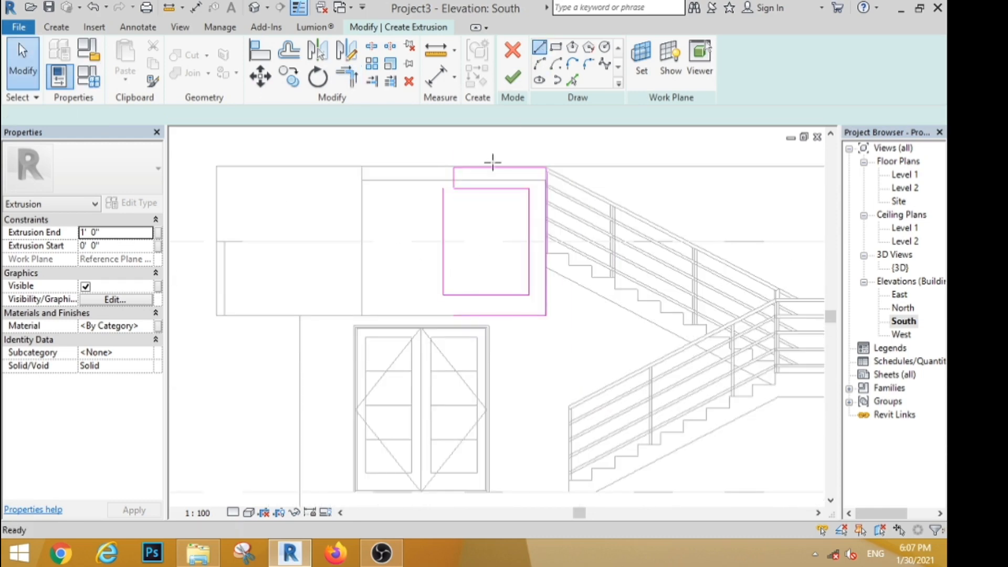
- Trim the lower crossing lines, delete the leftover vertical line, and finish the C-shaped profile as a 1' extrusion
key("l")
key("i")
left_click(454, 315)
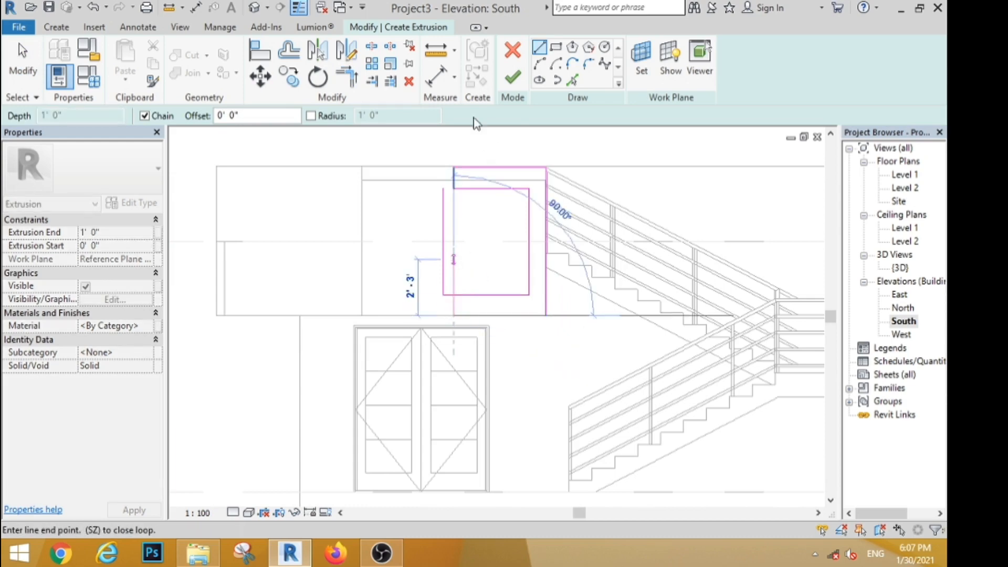
left_click(347, 77)
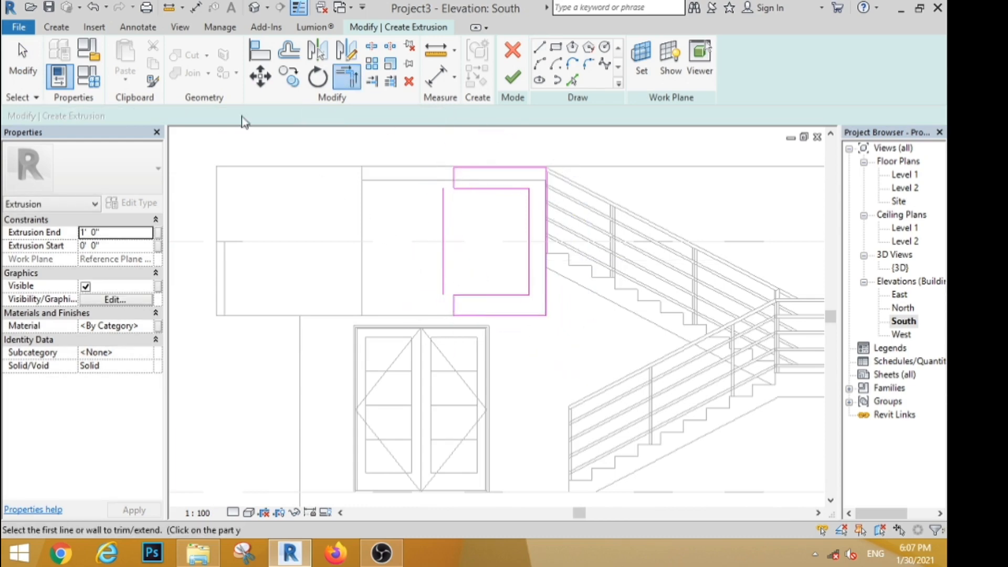
left_click(19, 68)
left_click(442, 257)
left_click(409, 81)
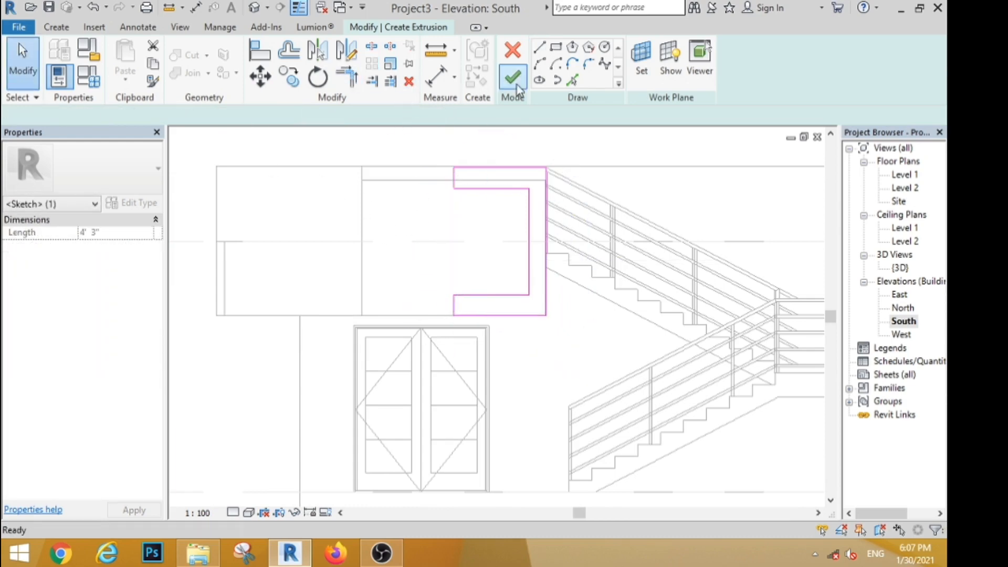
left_click(512, 78)
left_click(427, 231)
scroll(427, 231, "down", 4)
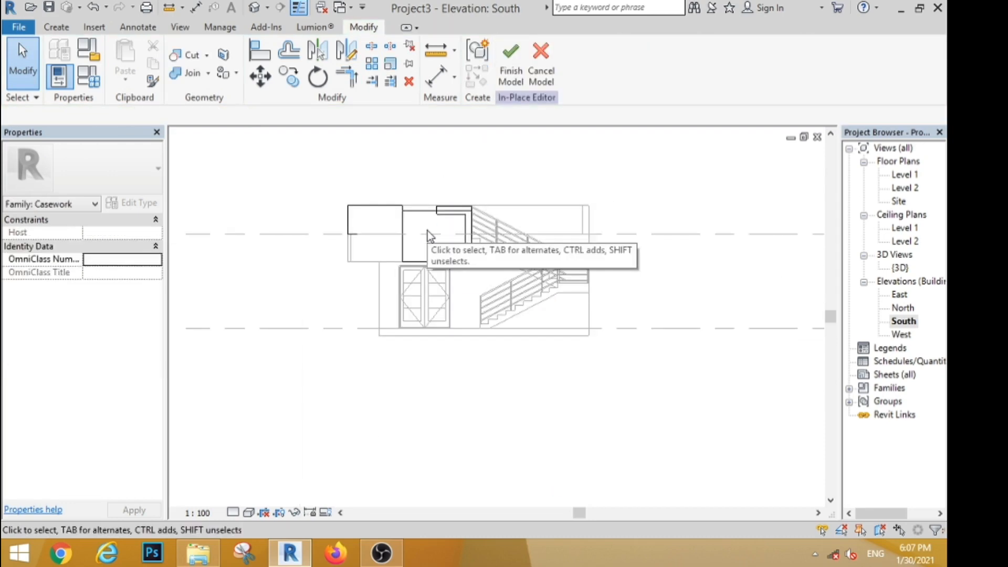
scroll(630, 175, "up", 1)
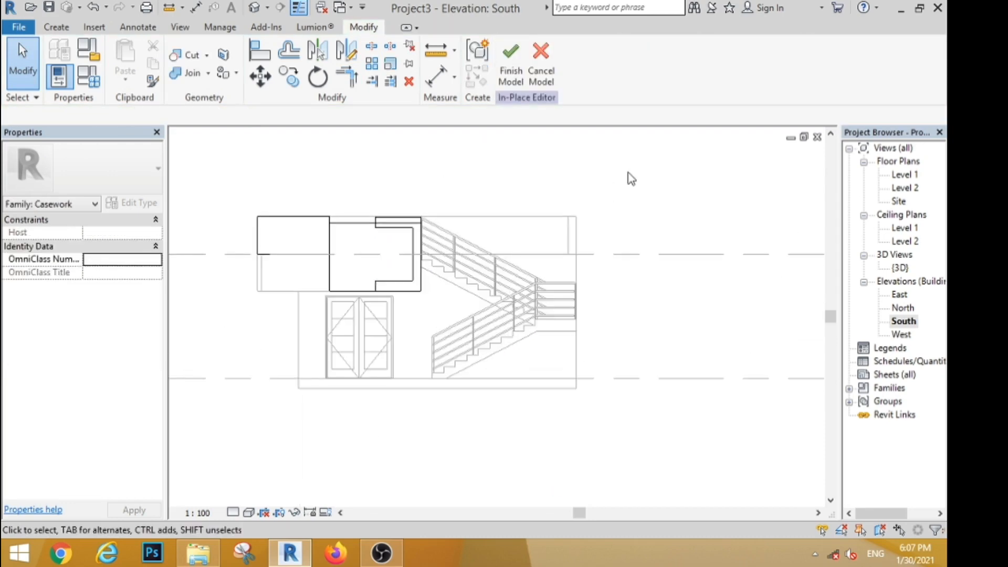
- On plane FW, extrude a rectangle about 6'-6" wide and 8' high by 1', rising from Level 2 at the building's right edge
left_click(73, 31)
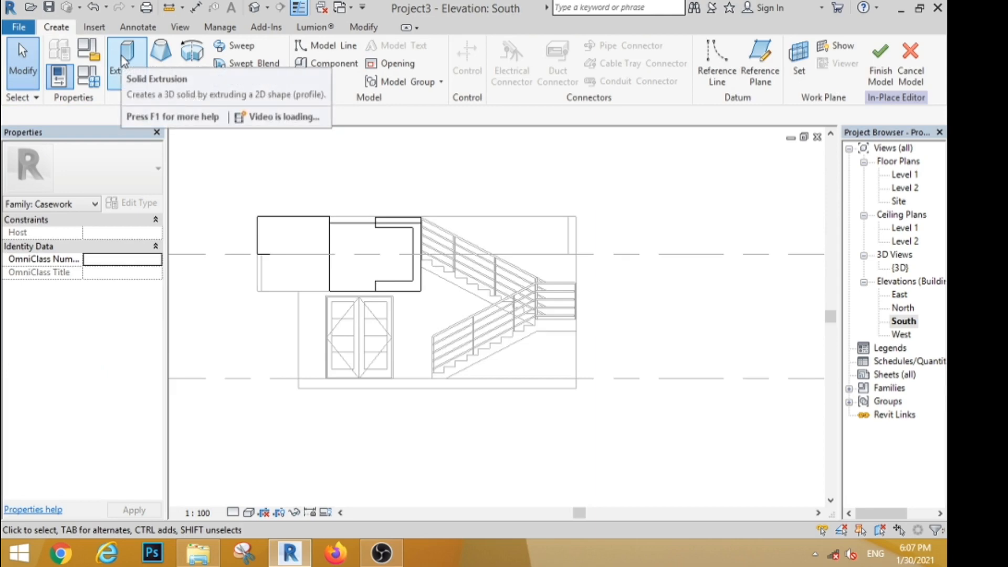
left_click(497, 276)
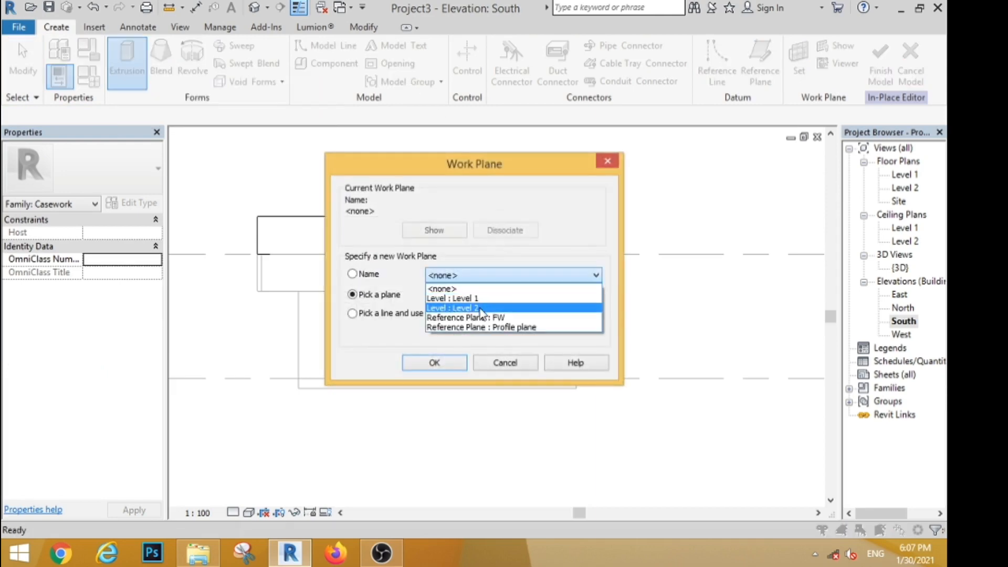
left_click(473, 311)
left_click(441, 362)
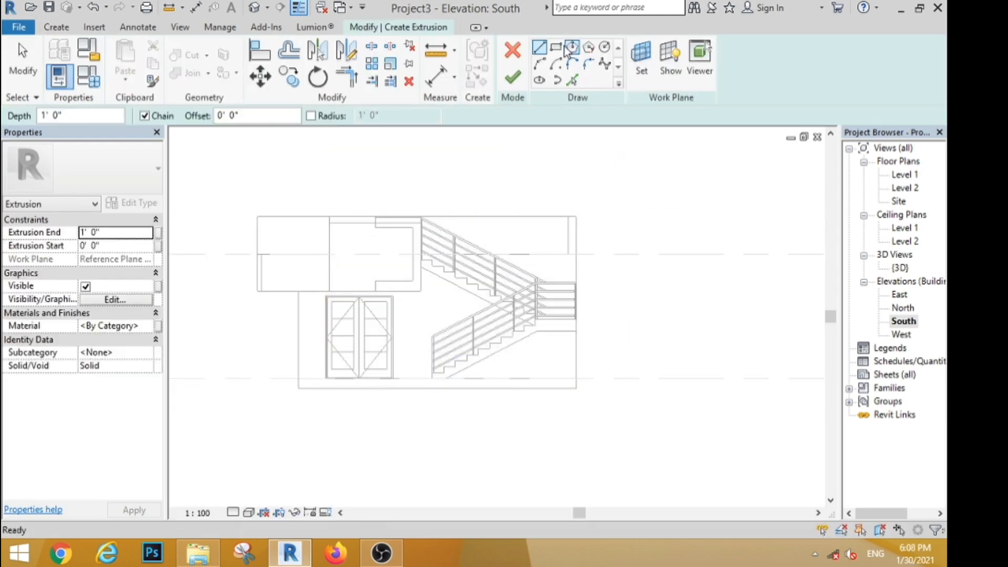
left_click(556, 47)
left_click(576, 254)
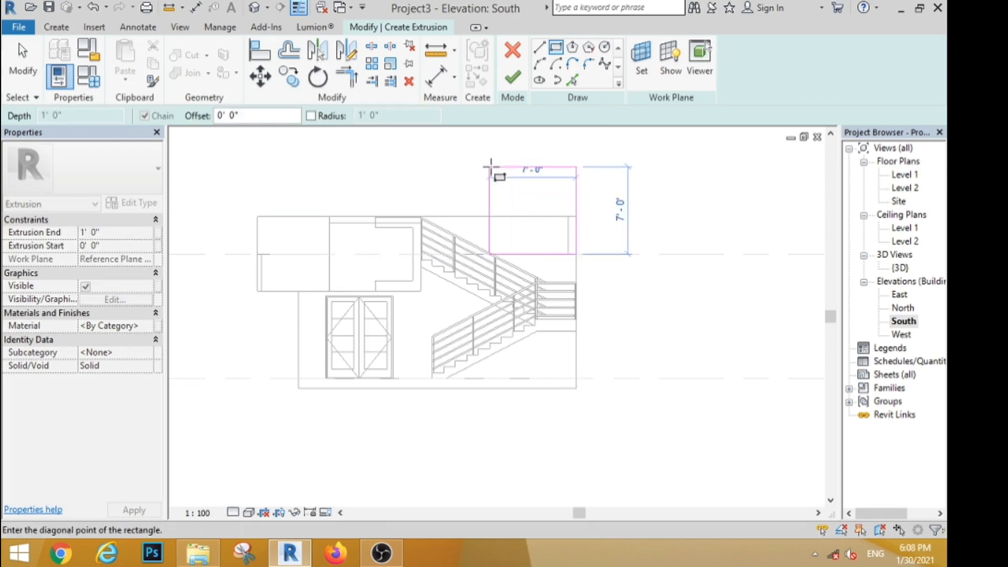
left_click(495, 154)
left_click(512, 78)
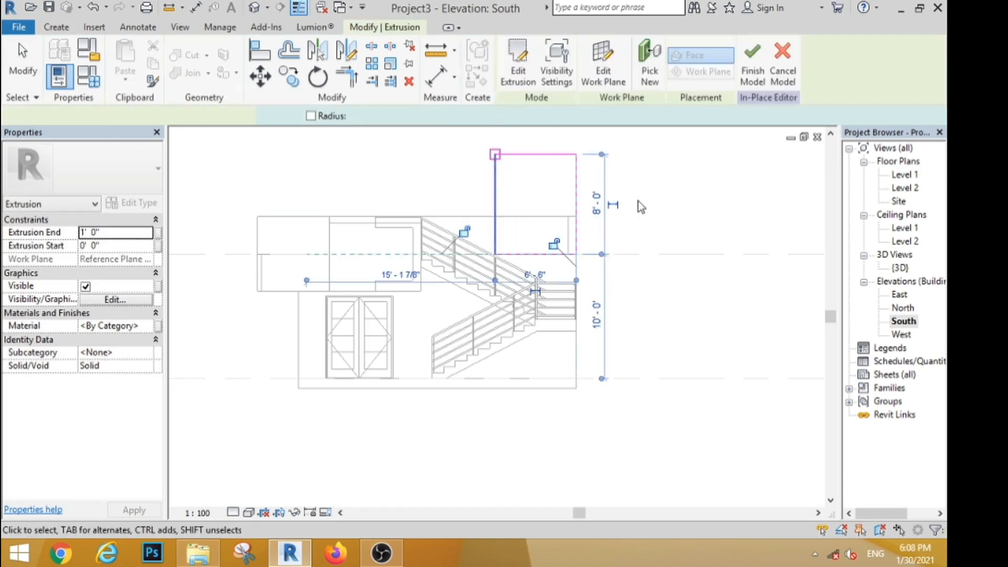
key("Escape")
- In the 3D view seen from the left, stretch the first block back to the building wall and pull its front face inward
left_click(255, 9)
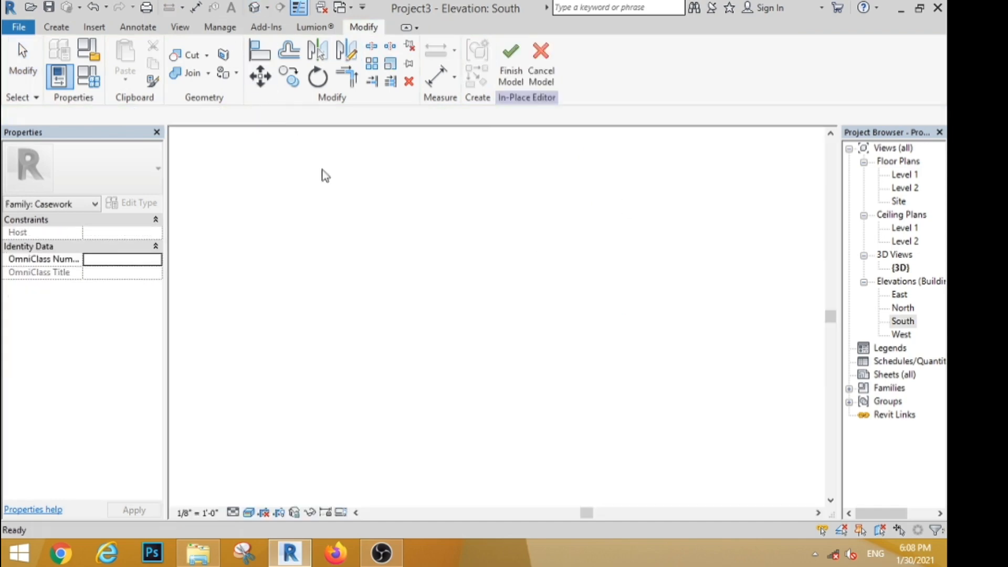
middle_click_drag(427, 271, 547, 293, "shift")
left_click(547, 293)
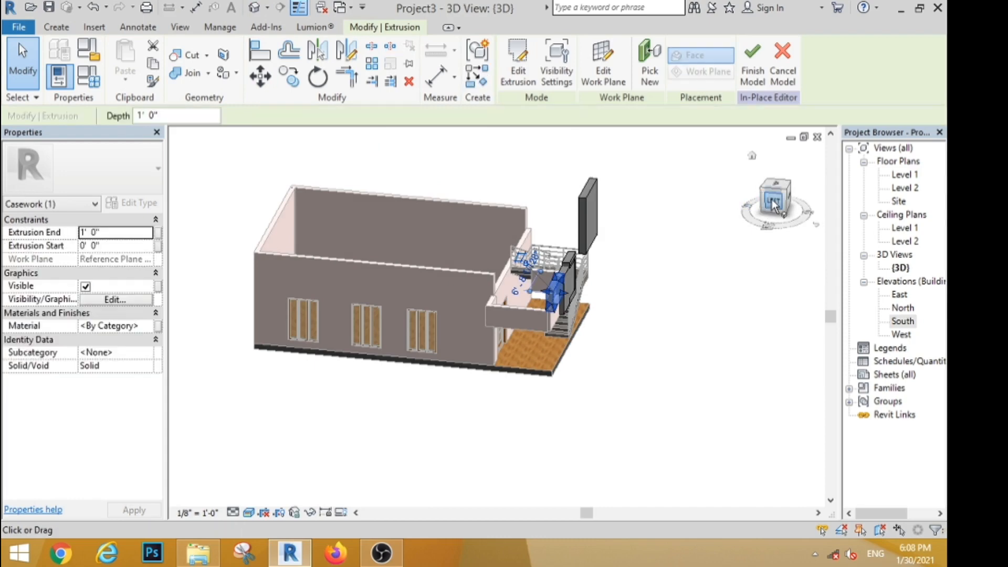
left_click(772, 203)
scroll(664, 250, "down", 2)
scroll(664, 250, "down", 2)
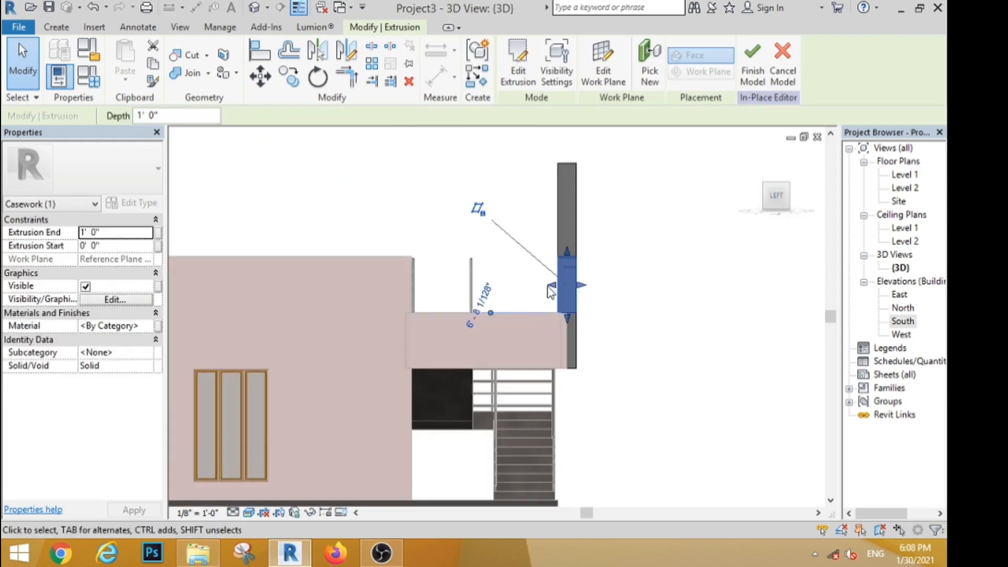
left_click_drag(553, 285, 413, 285)
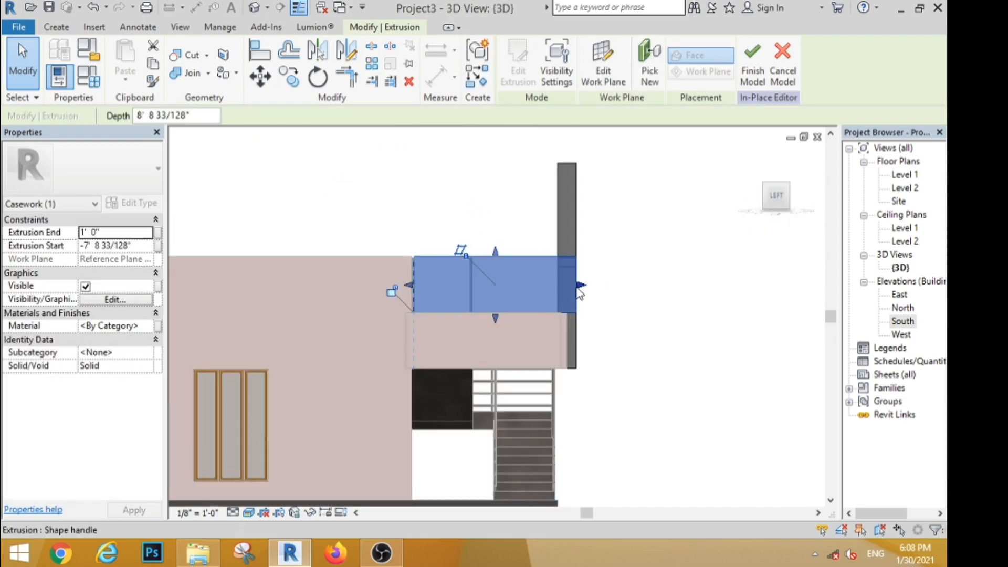
left_click_drag(571, 286, 536, 286)
left_click(599, 299)
- Stretch the second block back to the first block's front face and pull its front in, to a depth of about 2'
left_click(574, 282)
scroll(555, 286, "up", 3)
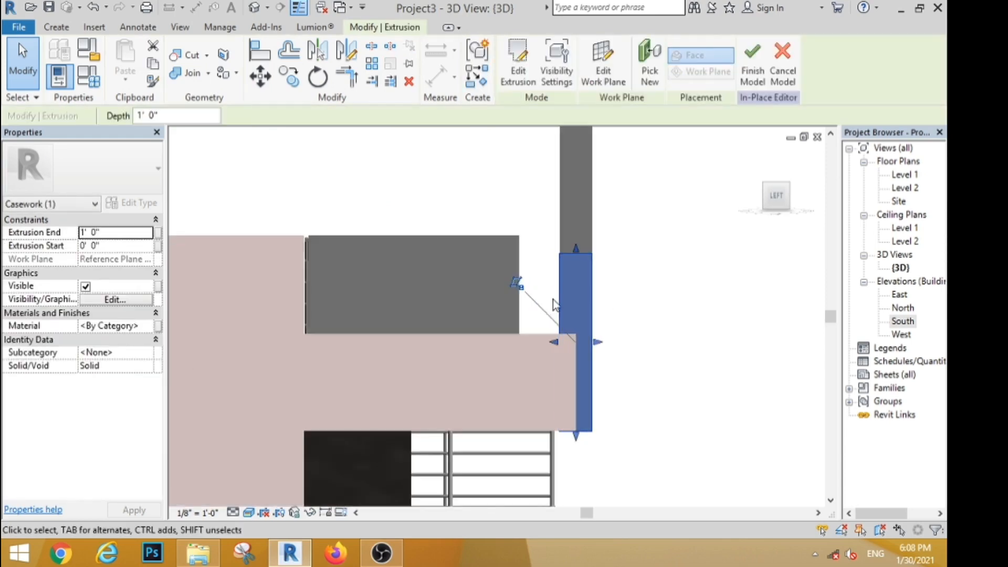
left_click_drag(554, 341, 514, 338)
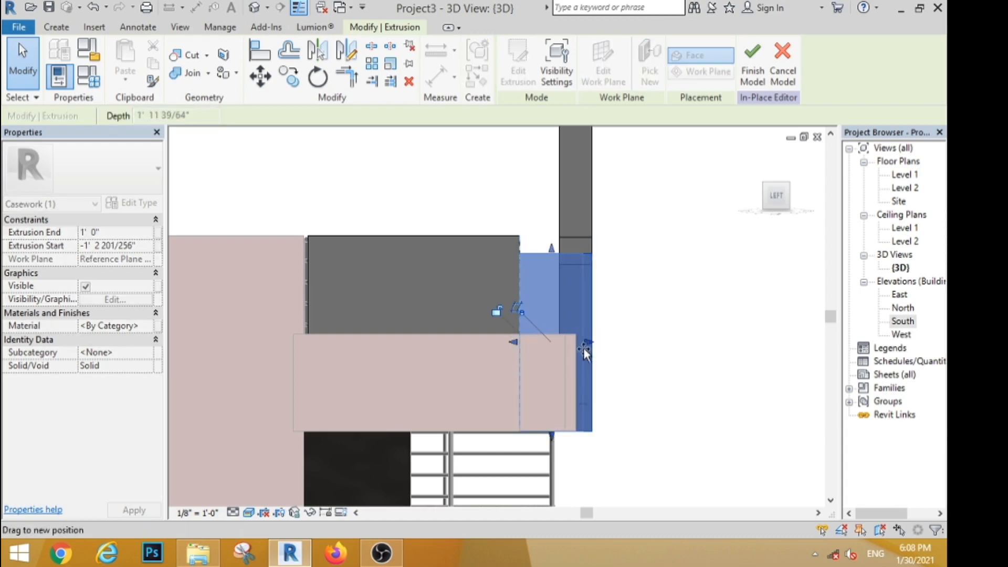
key("Escape")
- Select the C-shaped extrusion and pull its front face slightly inward in the left view
scroll(555, 269, "down", 2)
middle_click_drag(557, 266, 562, 243, "shift")
scroll(562, 244, "down", 2)
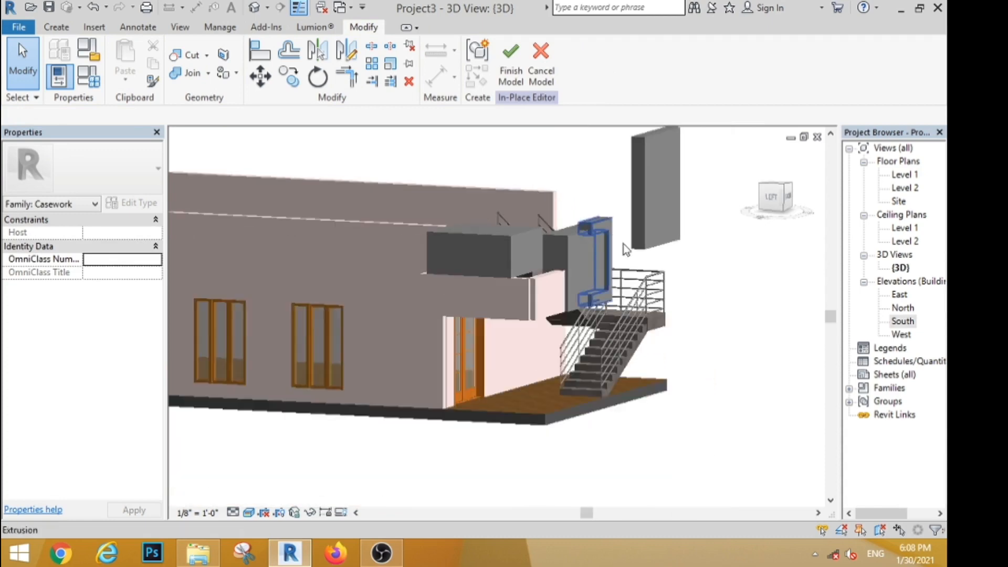
scroll(627, 251, "up", 2)
left_click(575, 219)
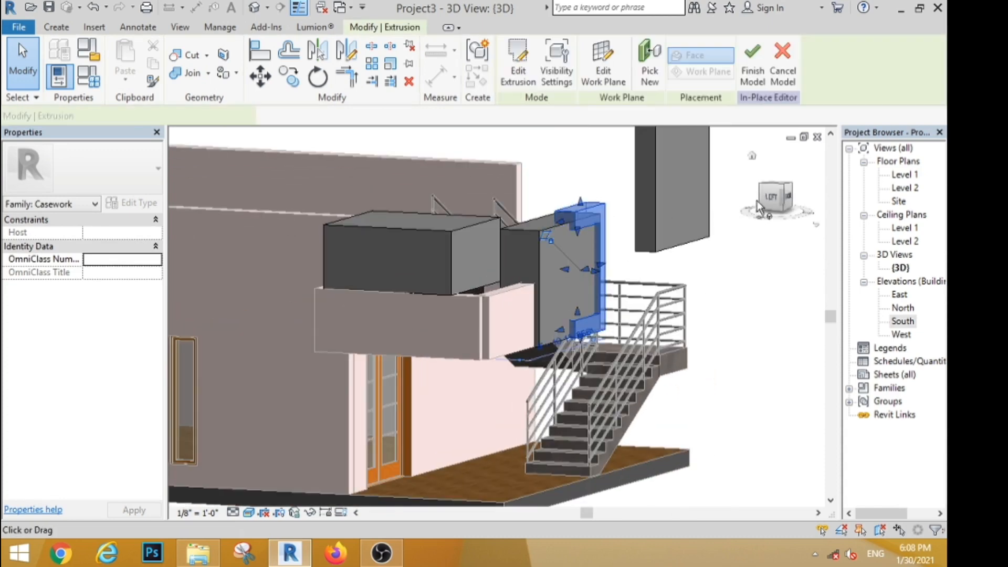
left_click(769, 201)
scroll(525, 315, "up", 2)
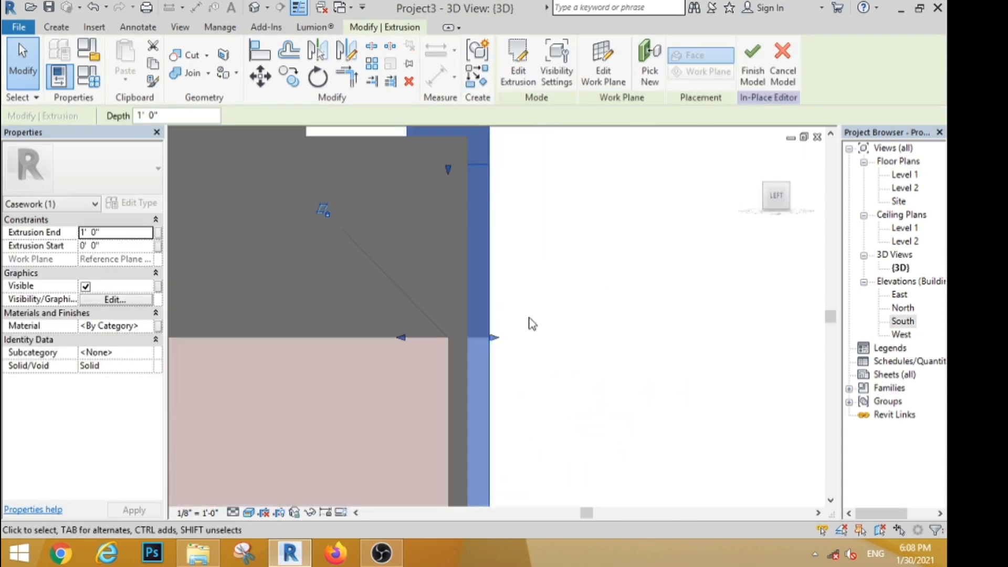
left_click_drag(493, 339, 476, 339)
left_click(546, 333)
- From the top view, shift the tall slab's extrusion behind the stair, starting about -16'-3" and ending about -7'-10" at the building wall
scroll(567, 272, "down", 2)
middle_click_drag(597, 295, 589, 357, "shift")
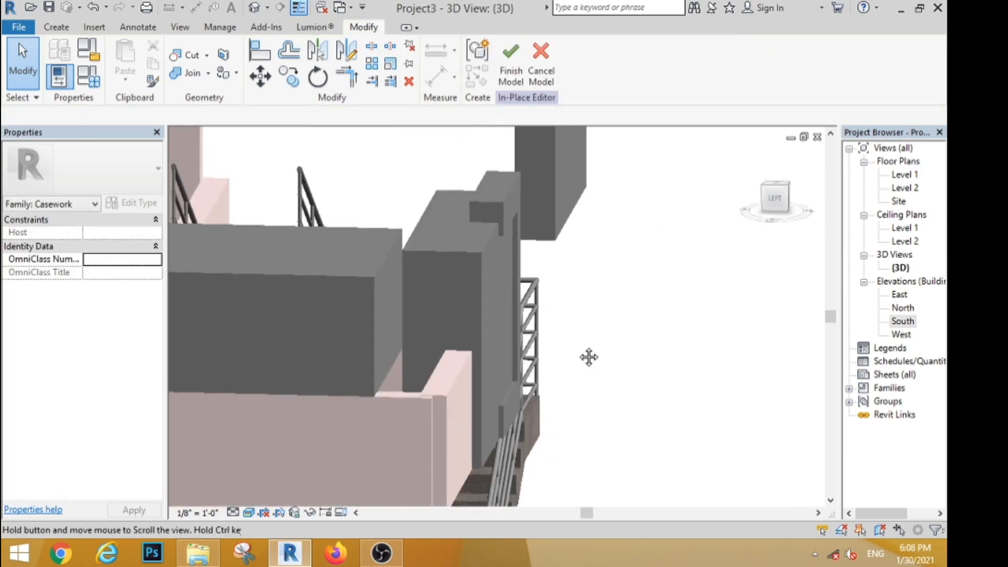
scroll(572, 325, "down", 3)
left_click(560, 228)
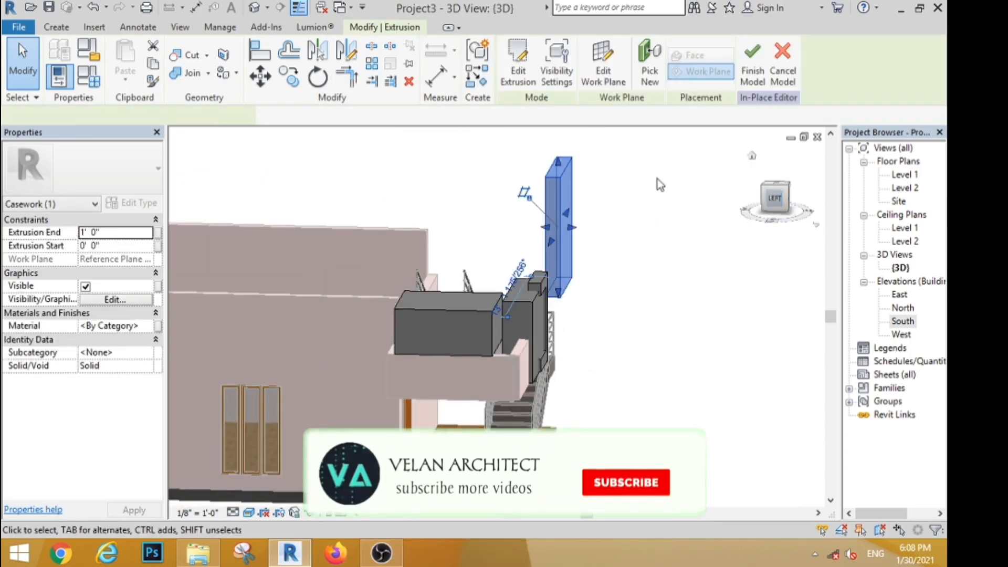
left_click(779, 185)
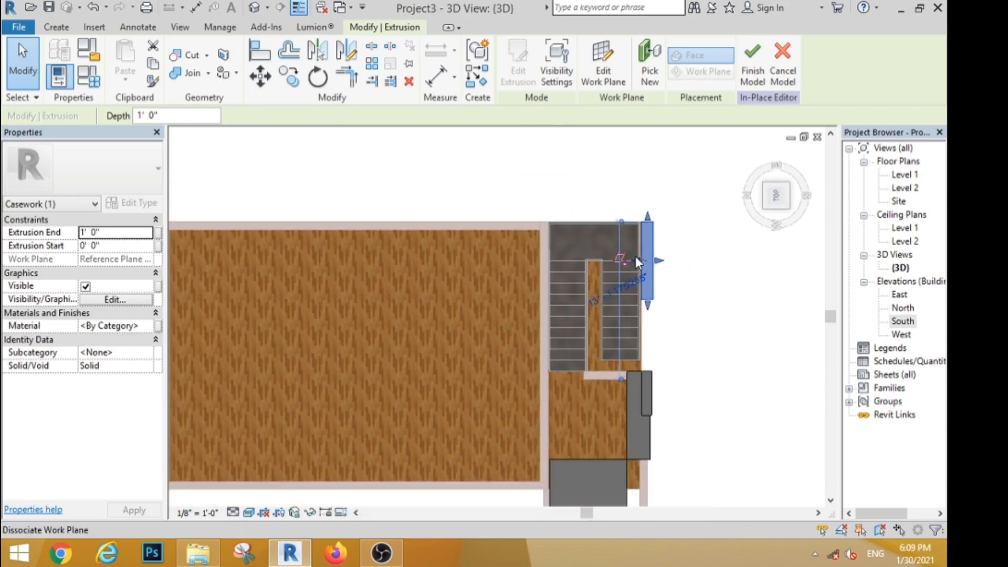
left_click_drag(637, 261, 439, 262)
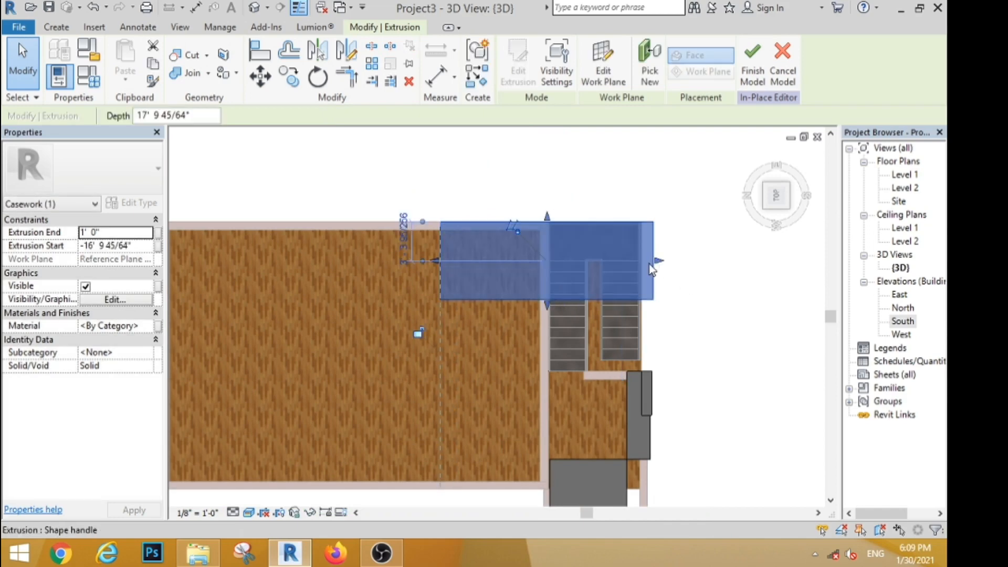
left_click_drag(554, 282, 547, 278)
scroll(504, 285, "up", 3)
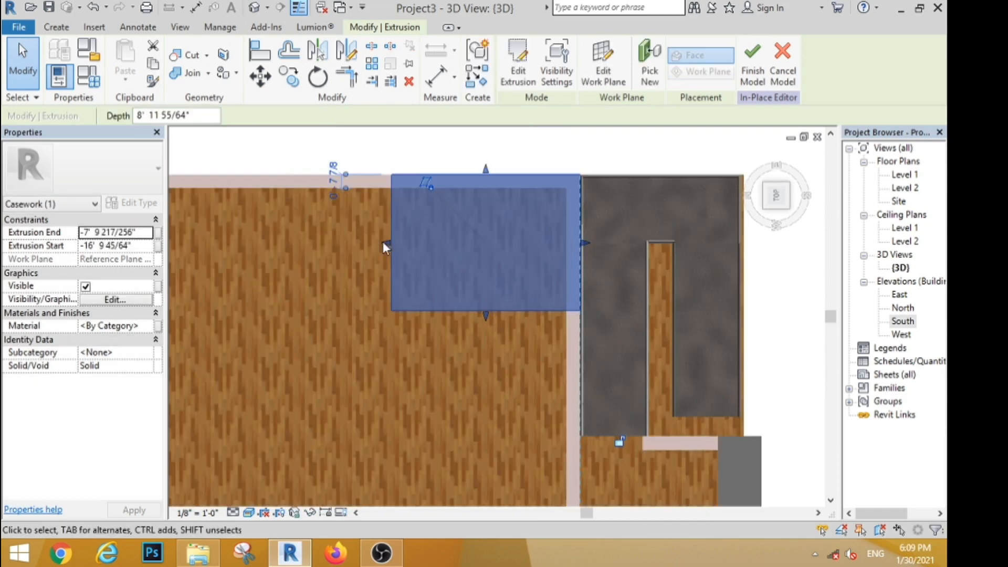
left_click_drag(382, 244, 403, 245)
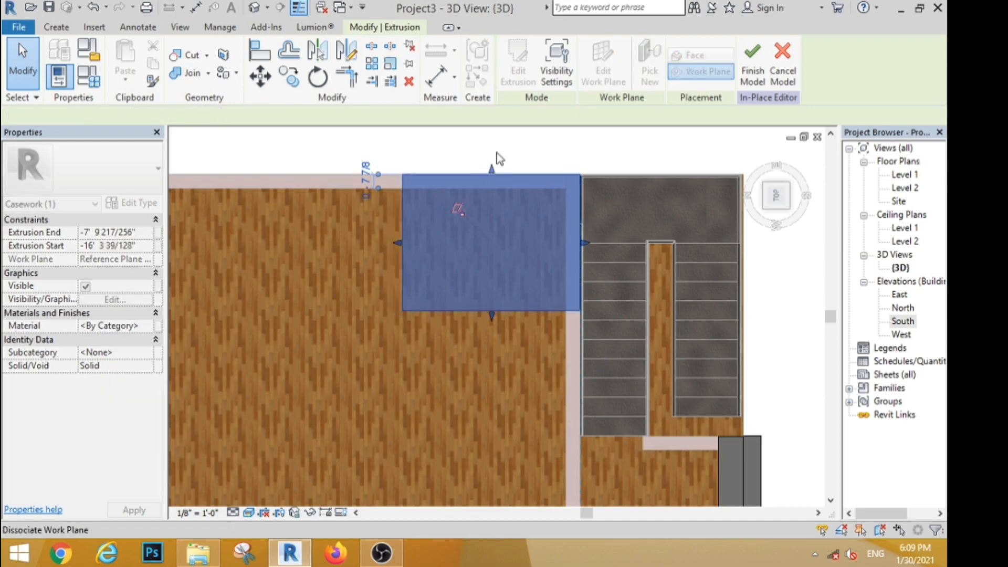
- Start a sweep and pick its path along the tall block's rear vertical, upper side and upper front edges and the building's corner edge
left_click(559, 145)
left_click(756, 156)
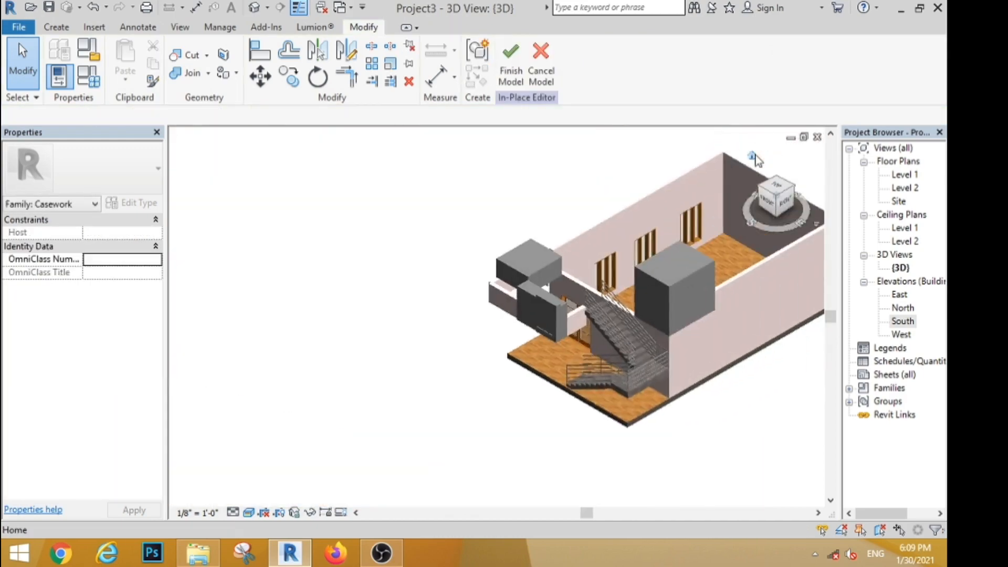
middle_click_drag(338, 248, 536, 351, "shift")
scroll(536, 363, "up", 2)
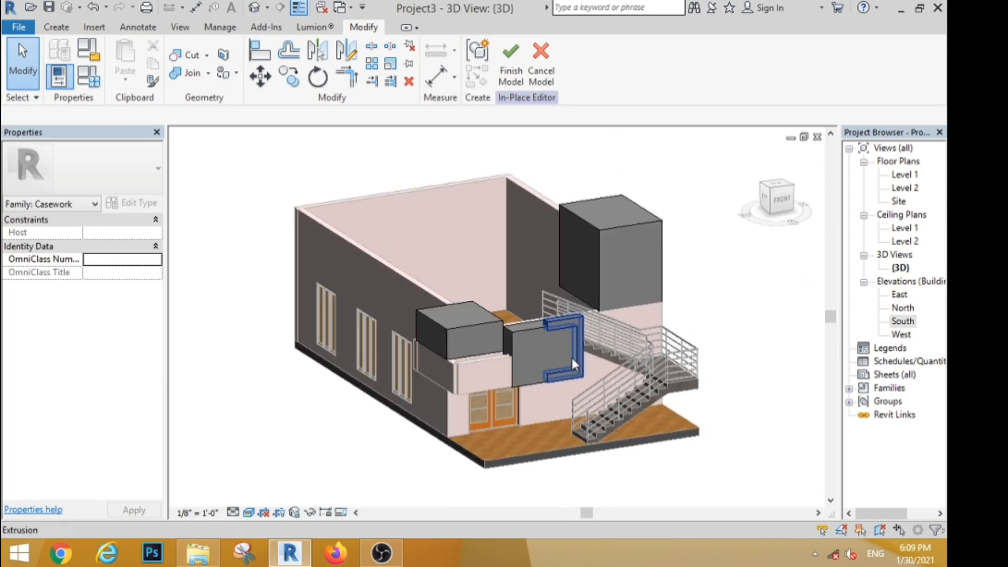
left_click(65, 32)
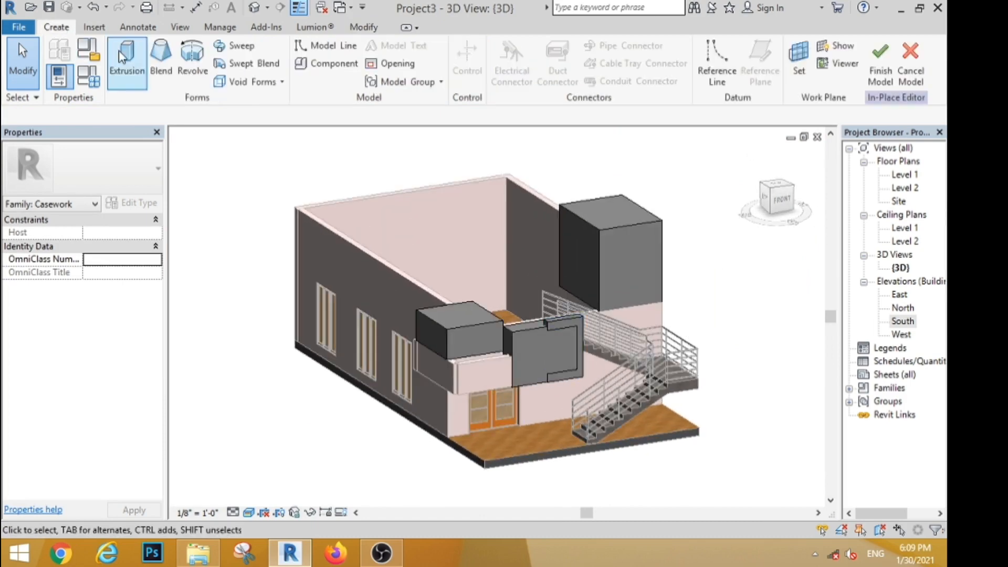
left_click(233, 46)
left_click(667, 76)
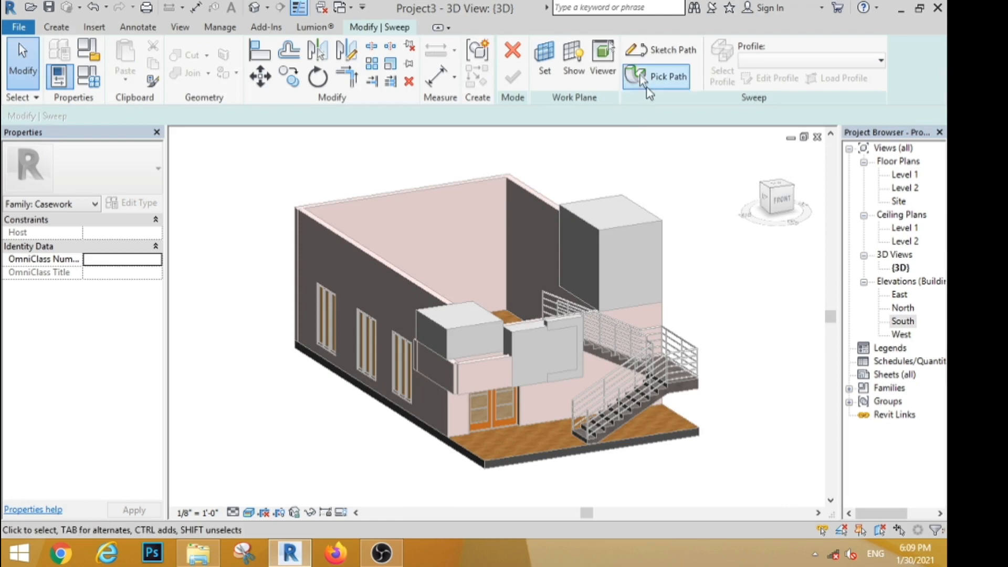
left_click(560, 231)
left_click(587, 220)
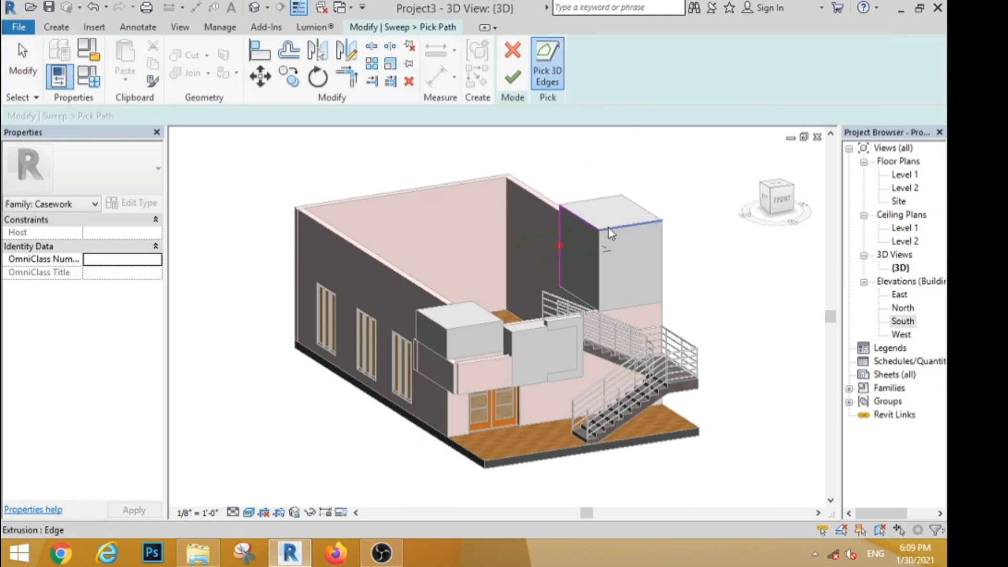
left_click(609, 228)
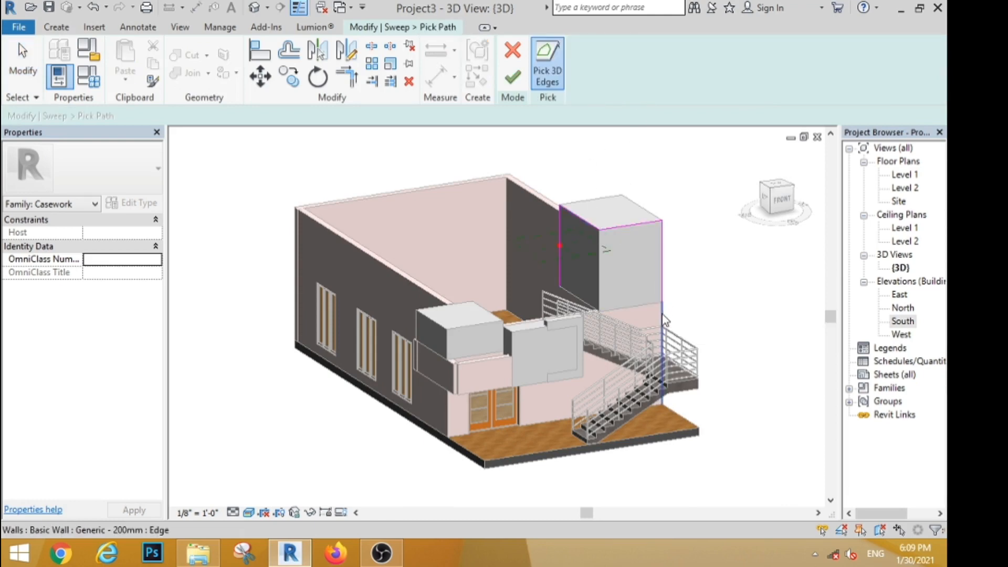
left_click(23, 59)
- Shorten the sweep path's vertical segment at the building corner to end near the stair landing, and finish the path
scroll(681, 418, "up", 3)
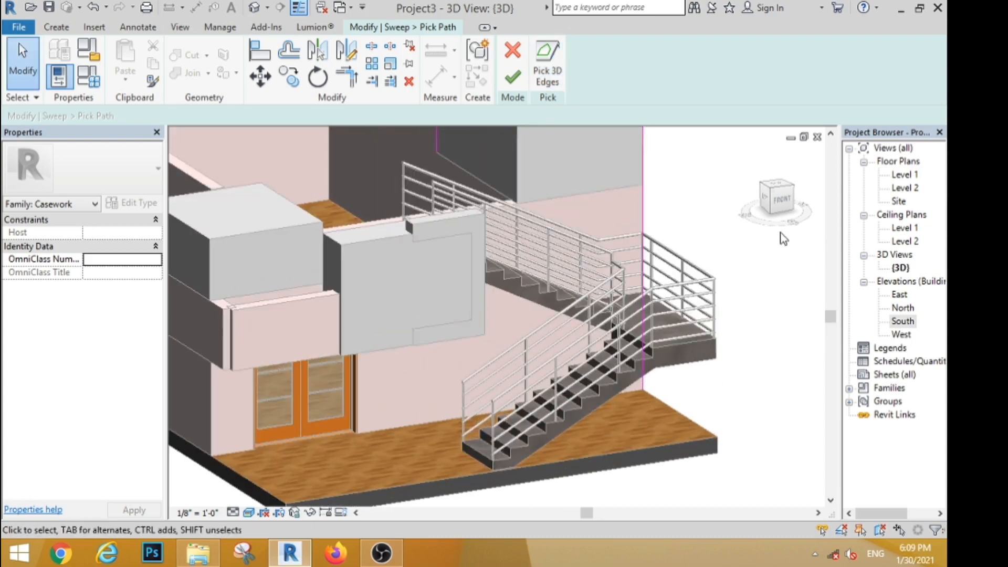
left_click(781, 198)
scroll(606, 313, "up", 3)
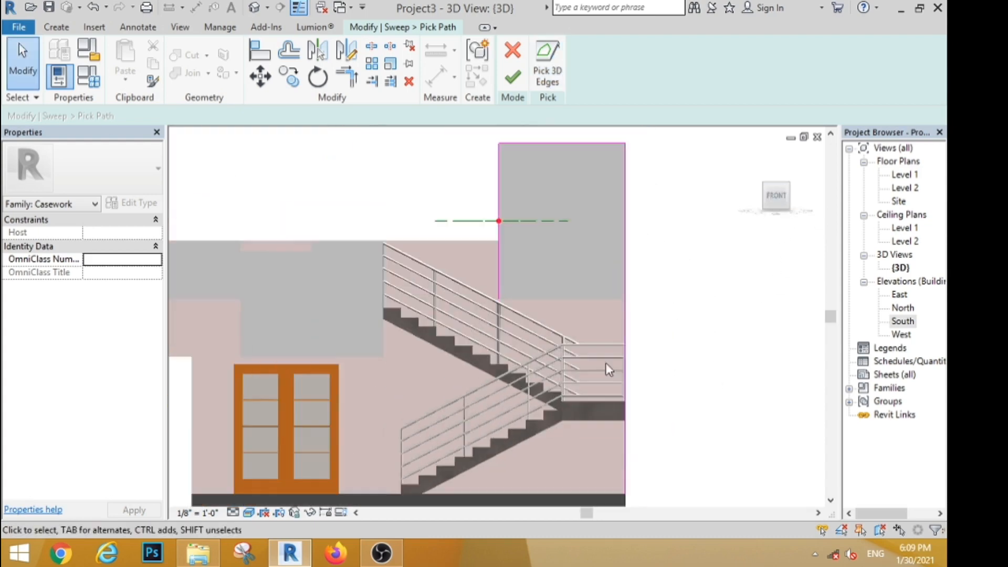
left_click(625, 457)
left_click_drag(626, 496, 624, 400)
left_click(685, 357)
left_click(752, 157)
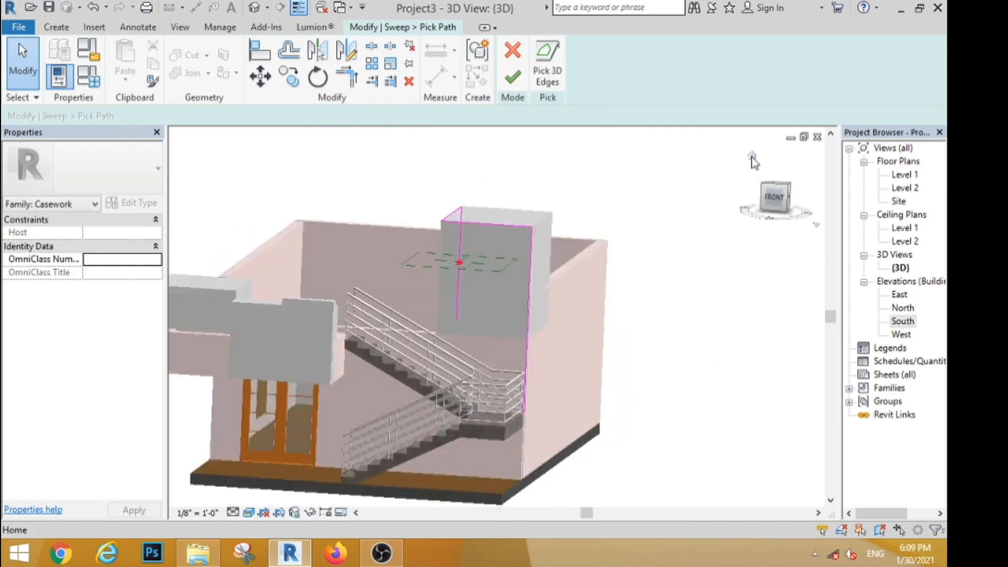
middle_click_drag(298, 311, 528, 262, "shift")
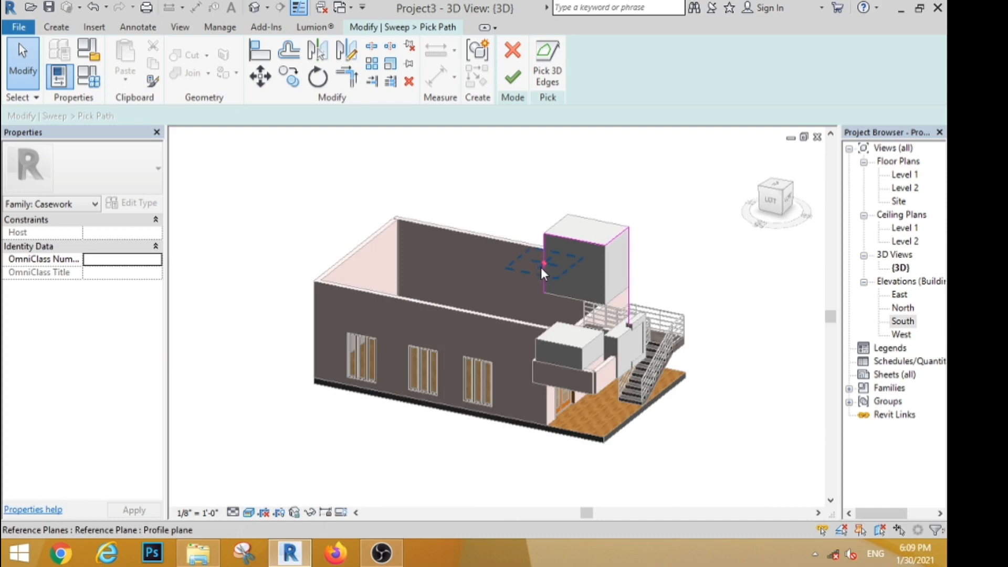
scroll(541, 266, "up", 8)
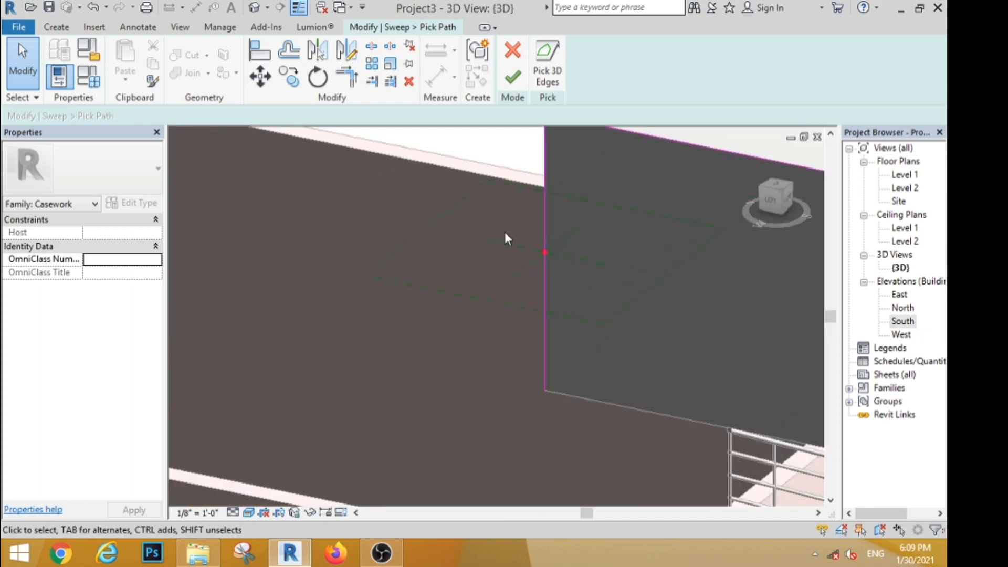
scroll(505, 236, "down", 2)
left_click(772, 189)
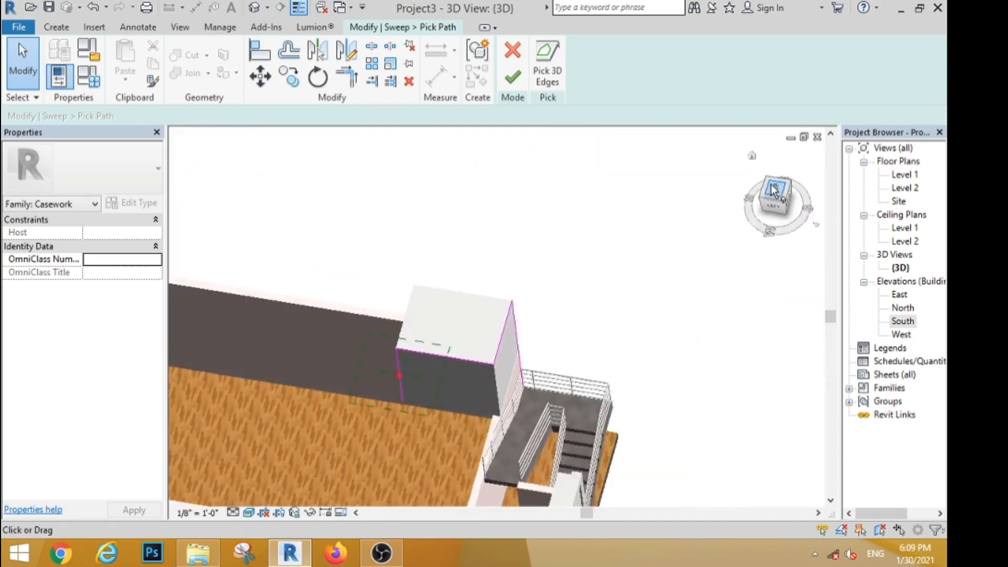
scroll(521, 270, "up", 6)
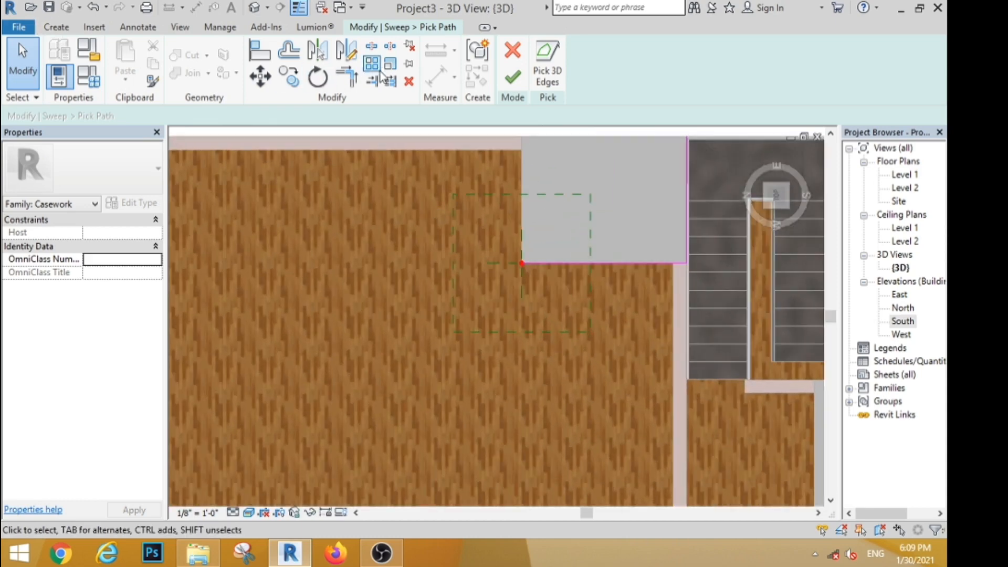
left_click(512, 79)
- Sketch a thin rectangular profile about 1'-1" by 1" at the tall block's rear corner in the top view, and complete the sweep
left_click(755, 77)
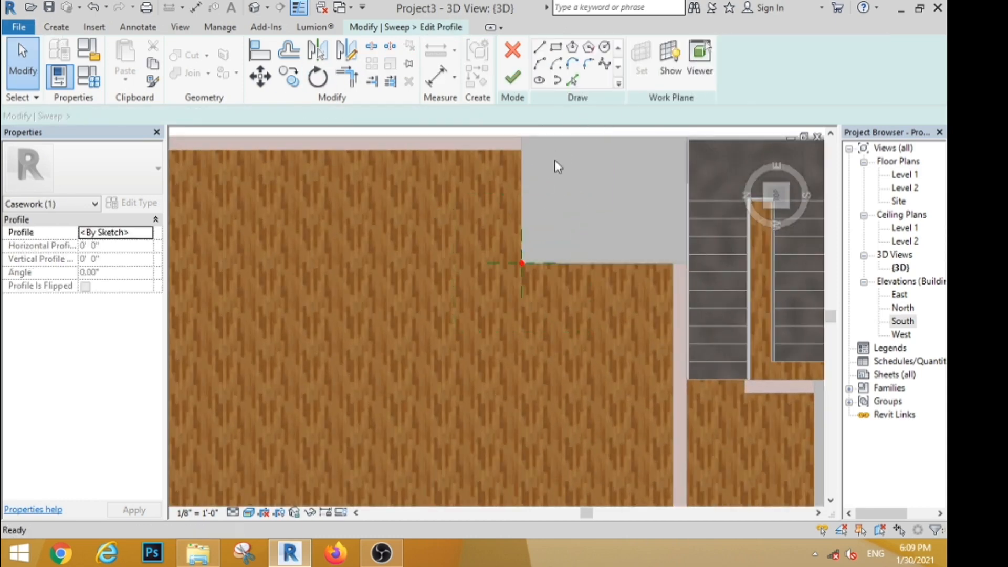
left_click(556, 48)
scroll(543, 289, "up", 4)
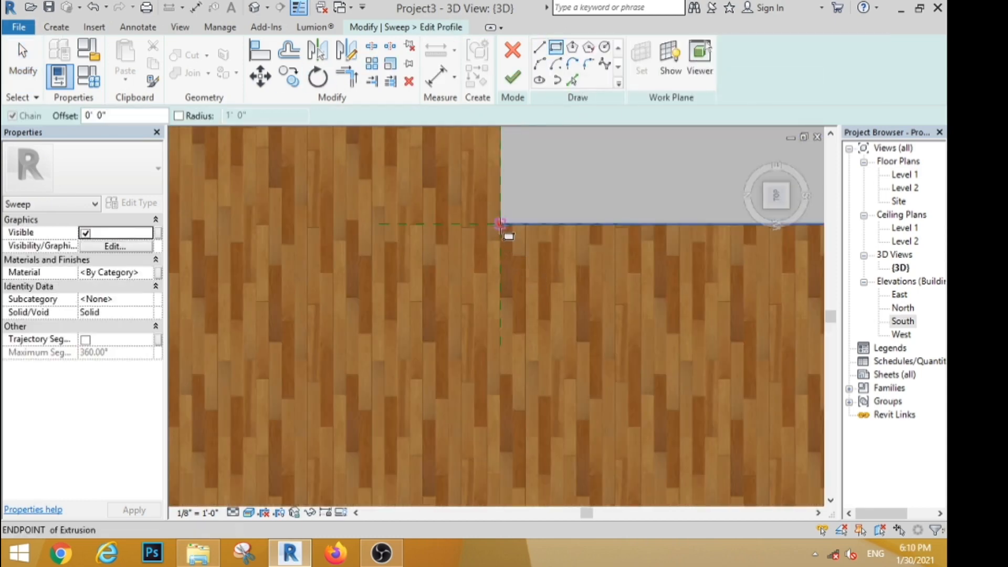
left_click(552, 231)
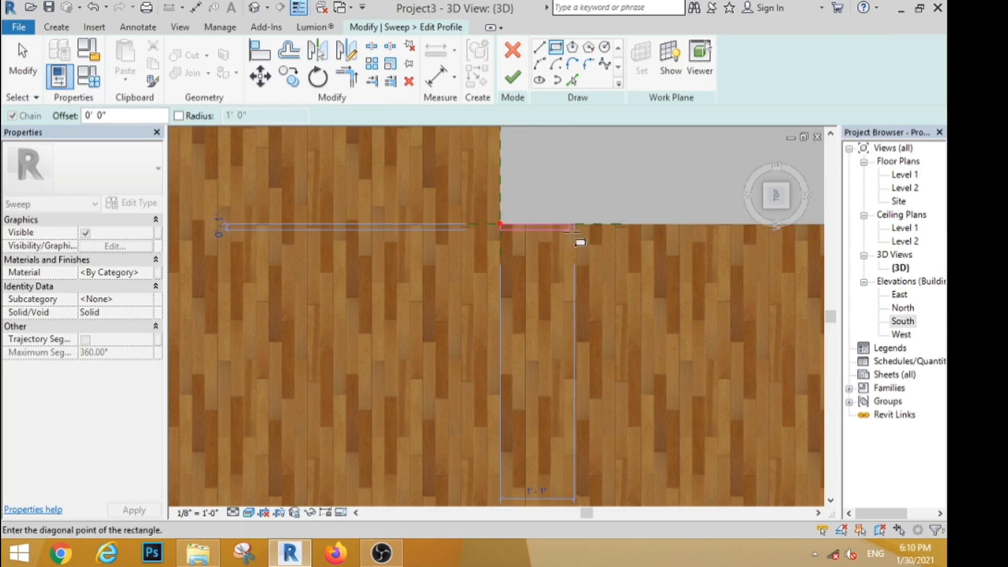
left_click(573, 230)
left_click(512, 78)
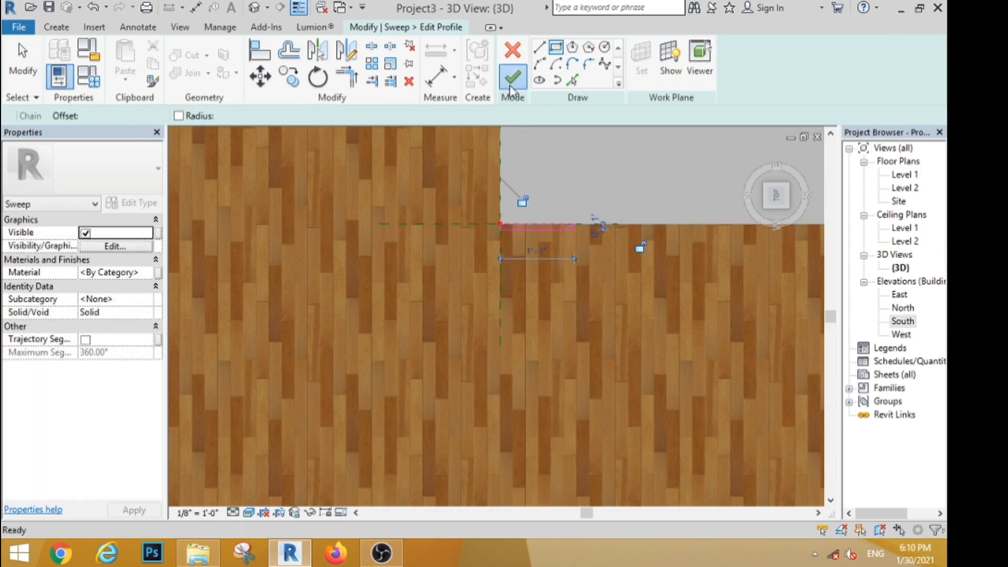
left_click(513, 79)
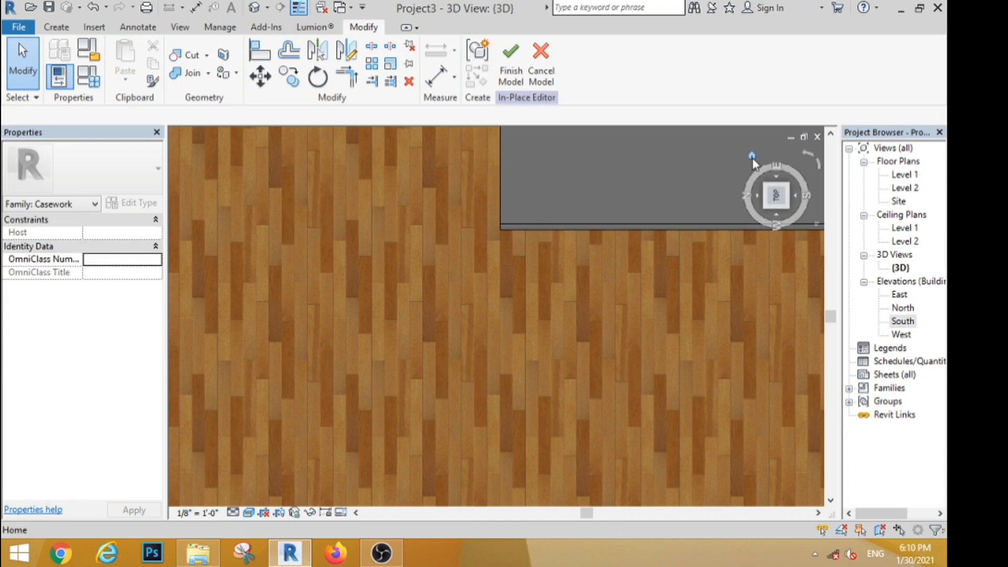
- Examine the sweep around the tall block and the other facade blocks from several 3D angles
left_click(752, 156)
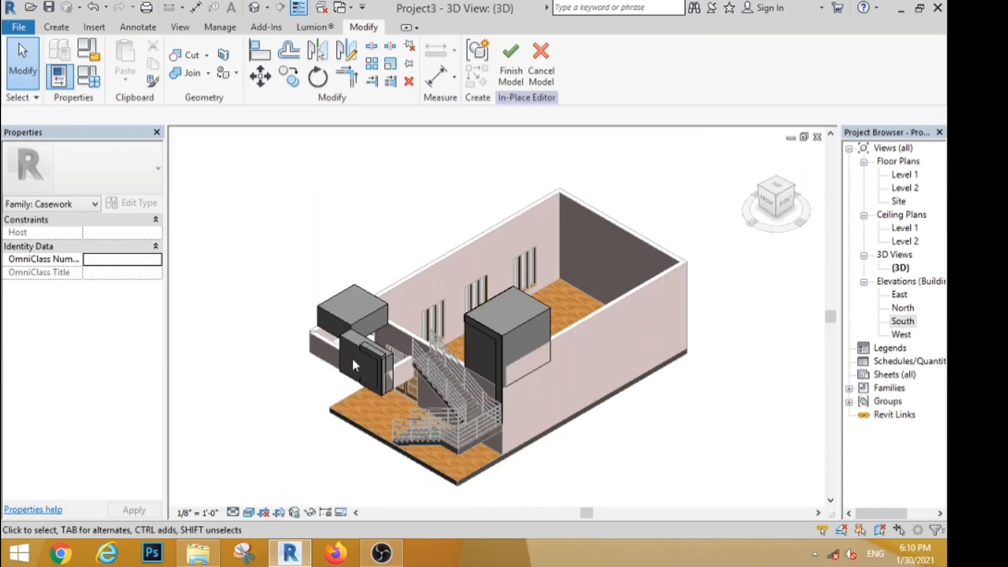
middle_click_drag(324, 369, 577, 302, "shift")
scroll(581, 304, "up", 5)
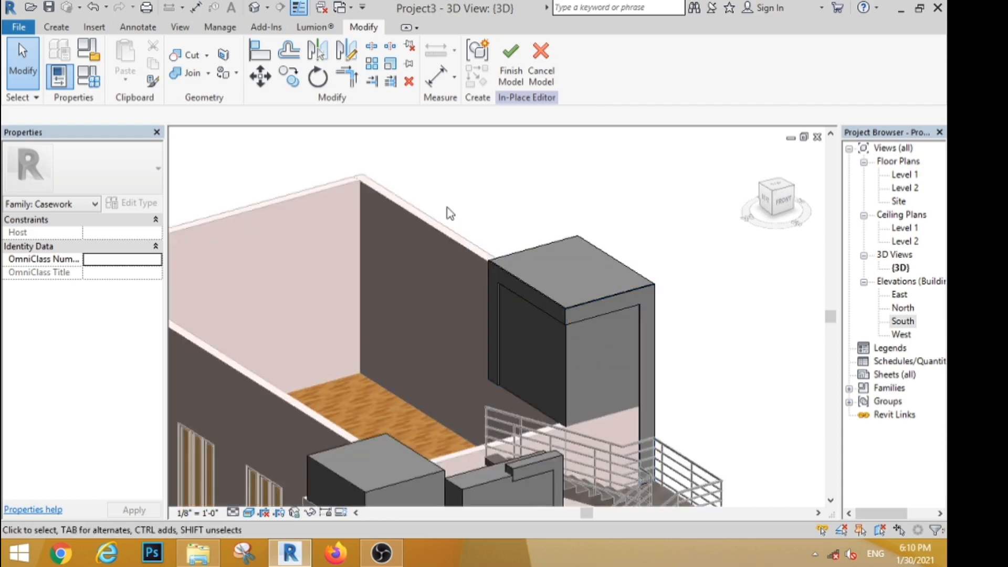
scroll(447, 207, "down", 2)
middle_click_drag(619, 422, 624, 362, "shift")
scroll(505, 226, "up", 3)
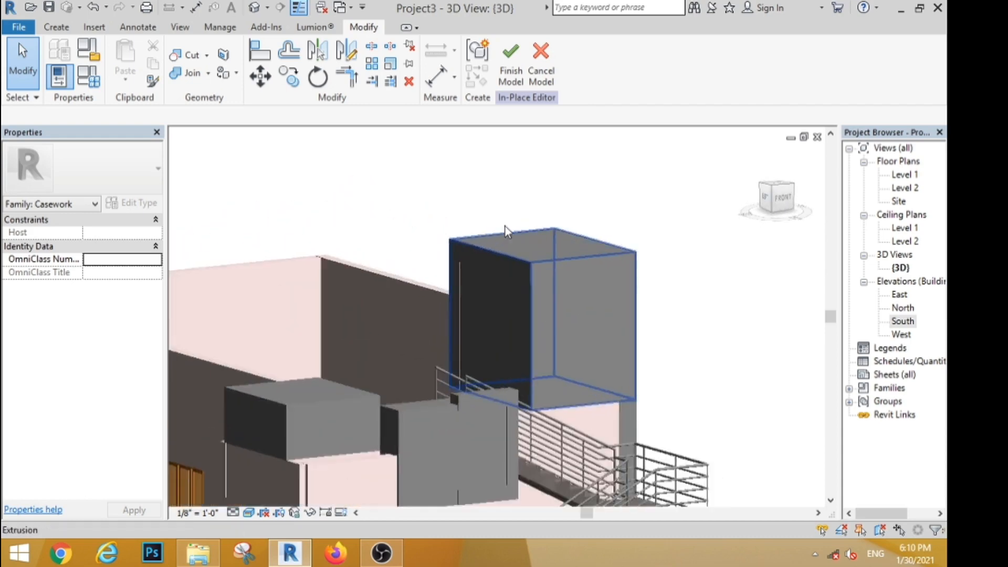
scroll(512, 263, "down", 5)
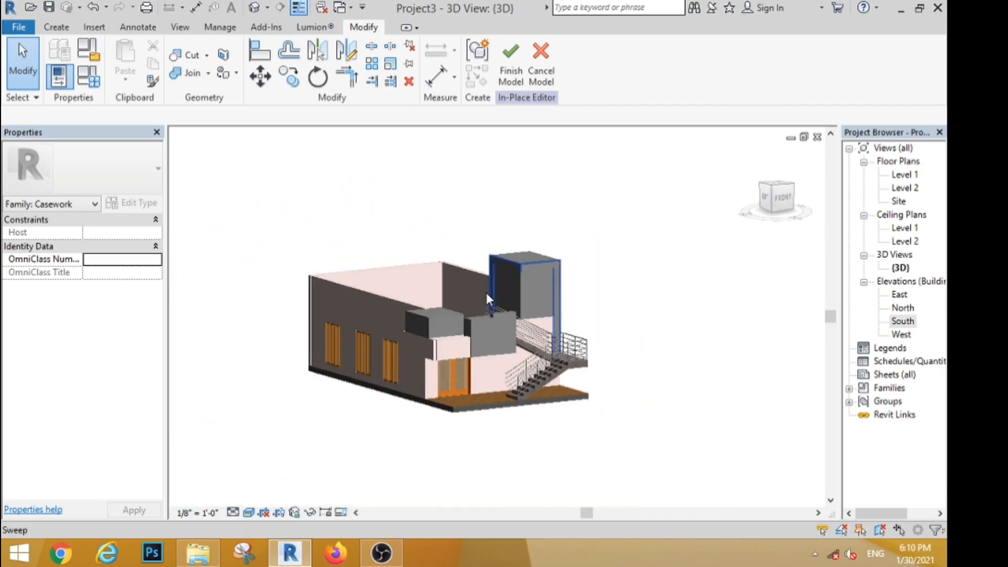
scroll(445, 338, "up", 4)
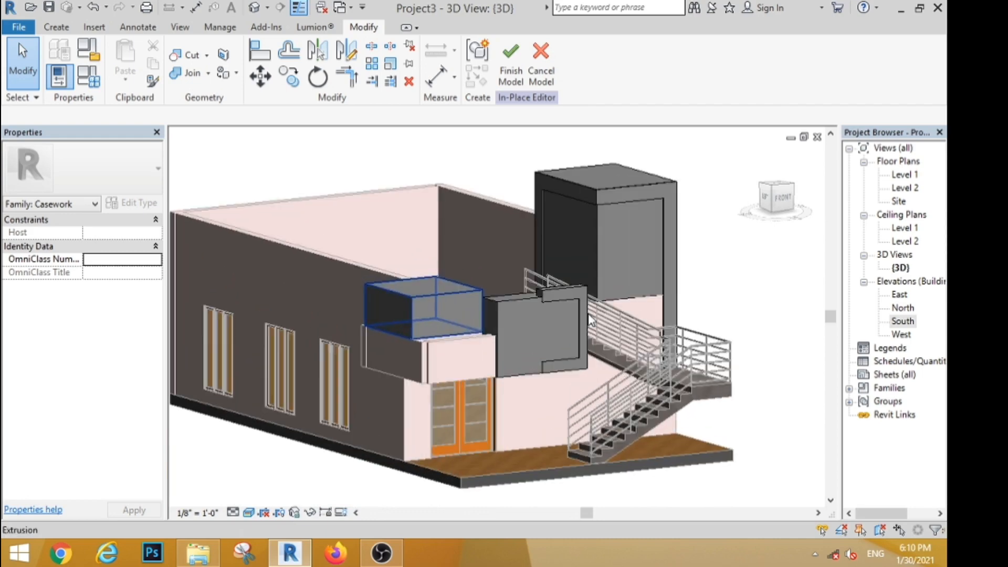
- Start a new extrusion in the left view and use the side wall's face as its work plane
left_click(761, 202)
left_click(56, 27)
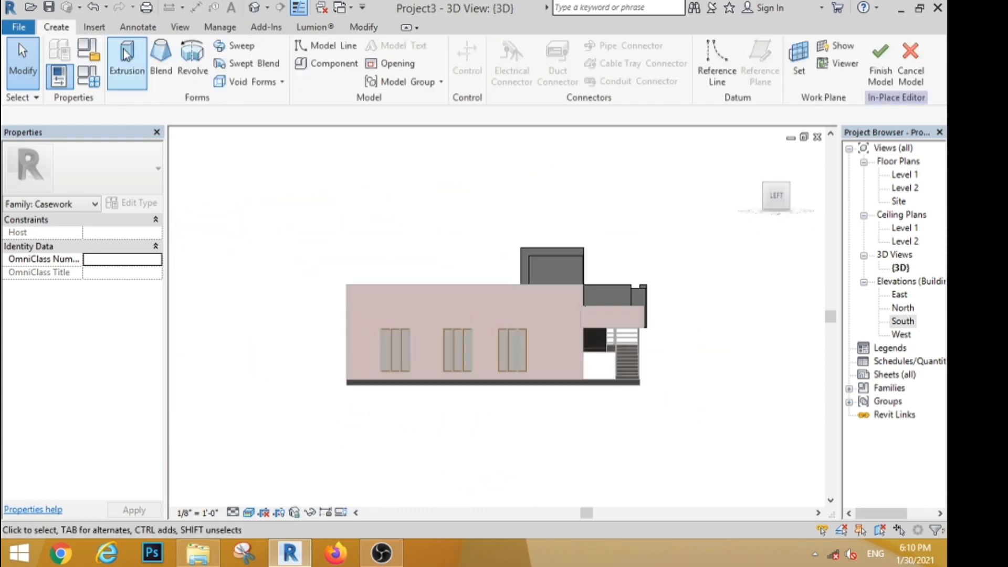
left_click(126, 53)
scroll(648, 288, "up", 2)
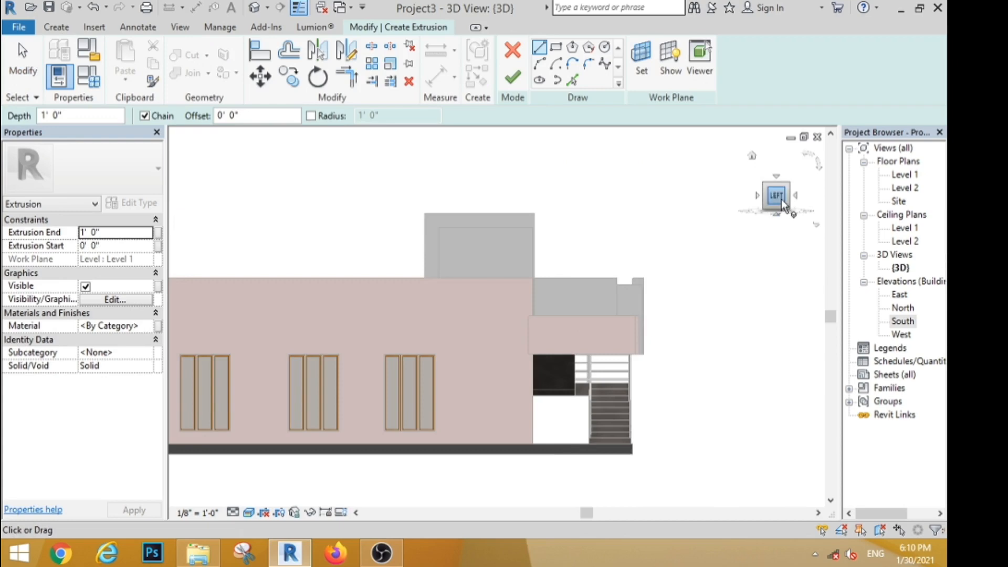
left_click(782, 205)
left_click(642, 68)
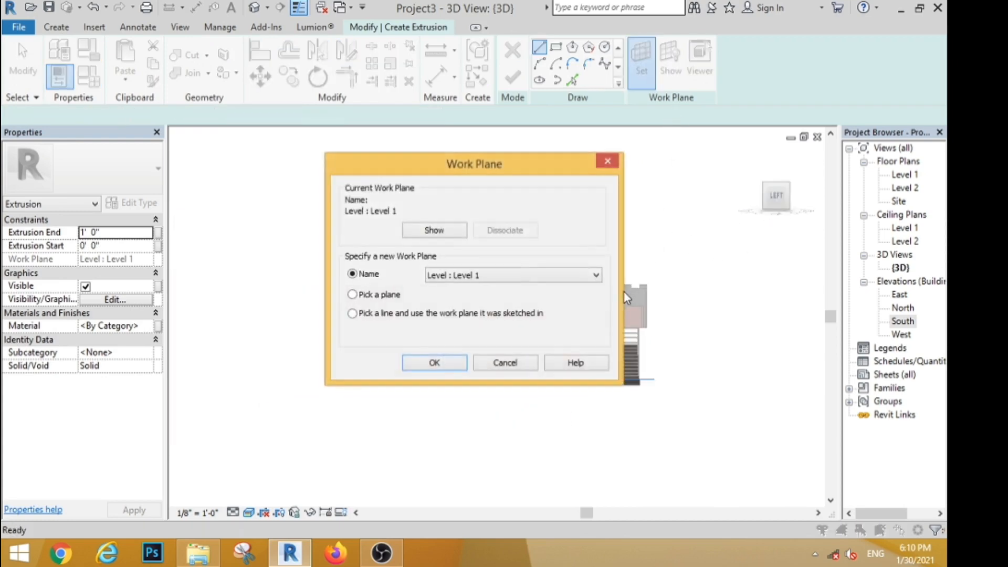
left_click(415, 363)
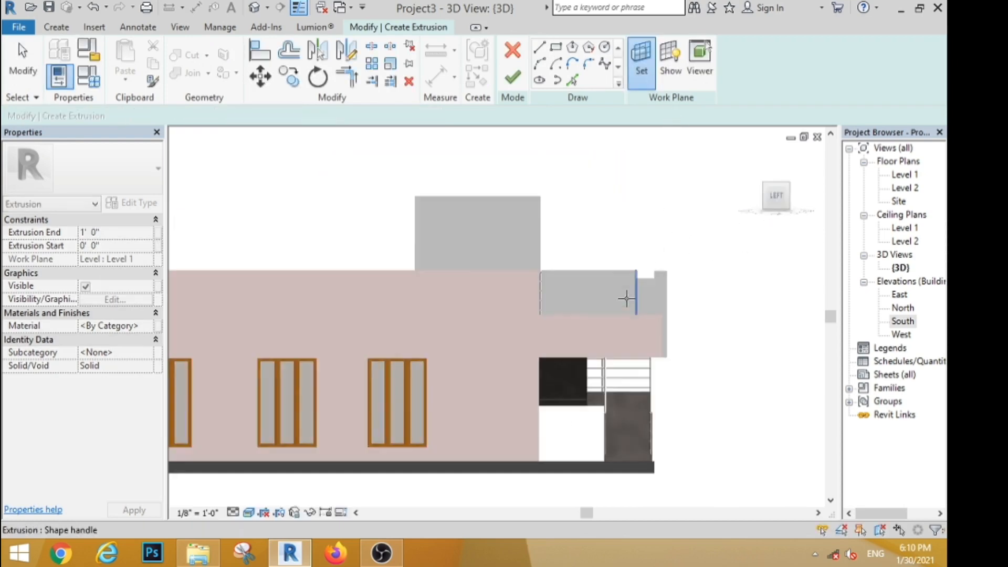
left_click(526, 275)
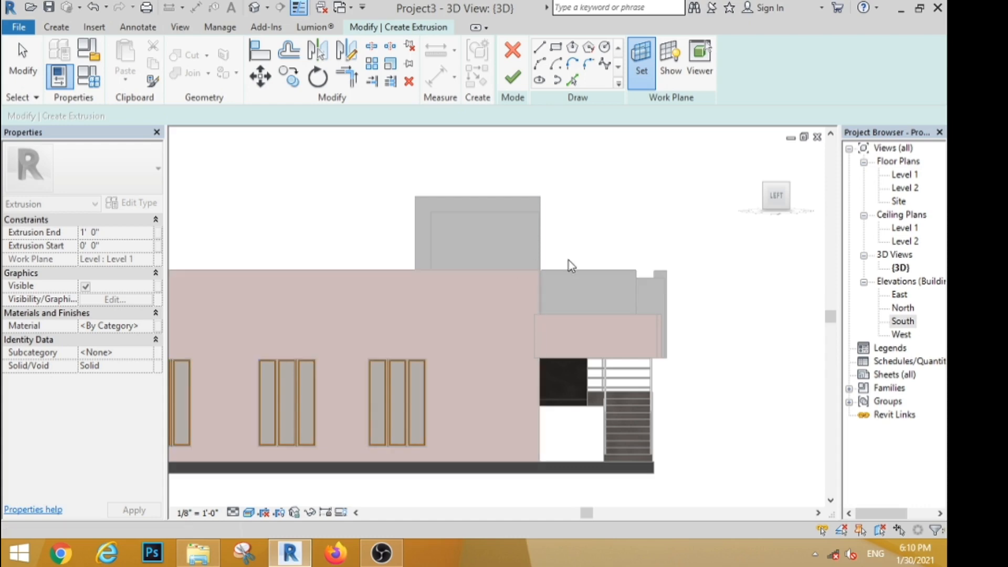
- Sketch a rectangle about 2'-1" by 2'-7" over the front blocks' side, plus a second one overlapping it, offset downward and backward
left_click(556, 50)
scroll(666, 284, "up", 2)
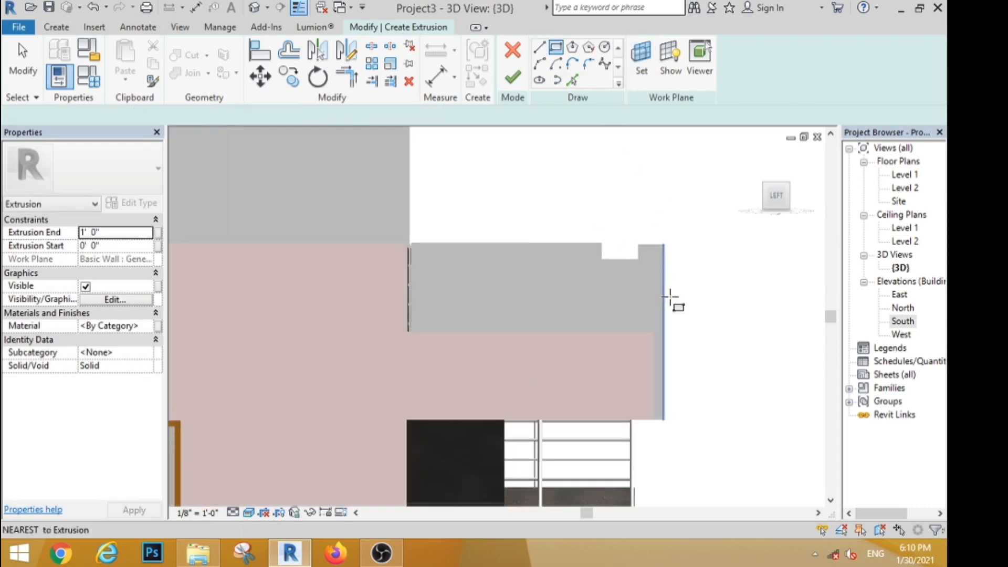
scroll(652, 275, "up", 3)
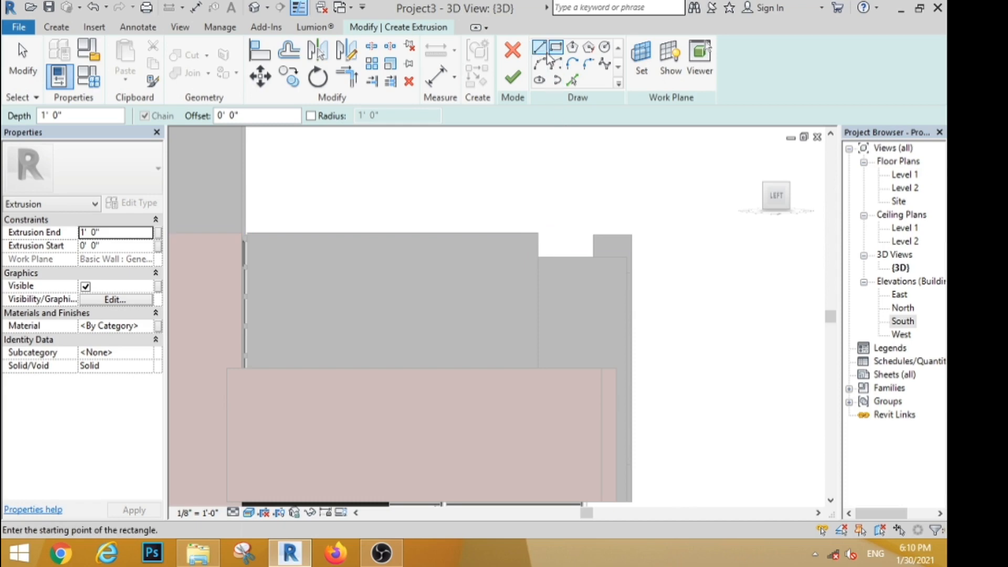
left_click(603, 250)
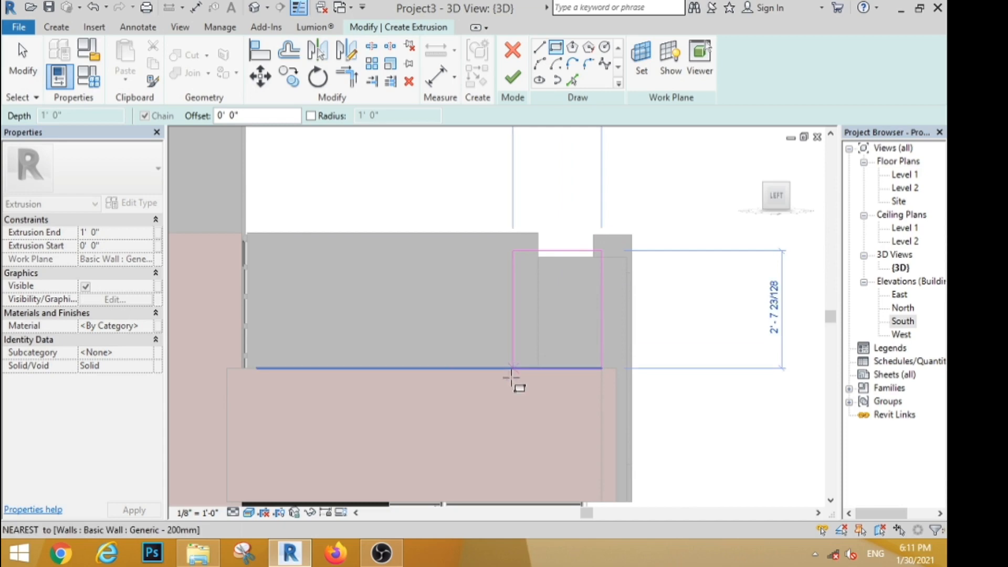
left_click(508, 368)
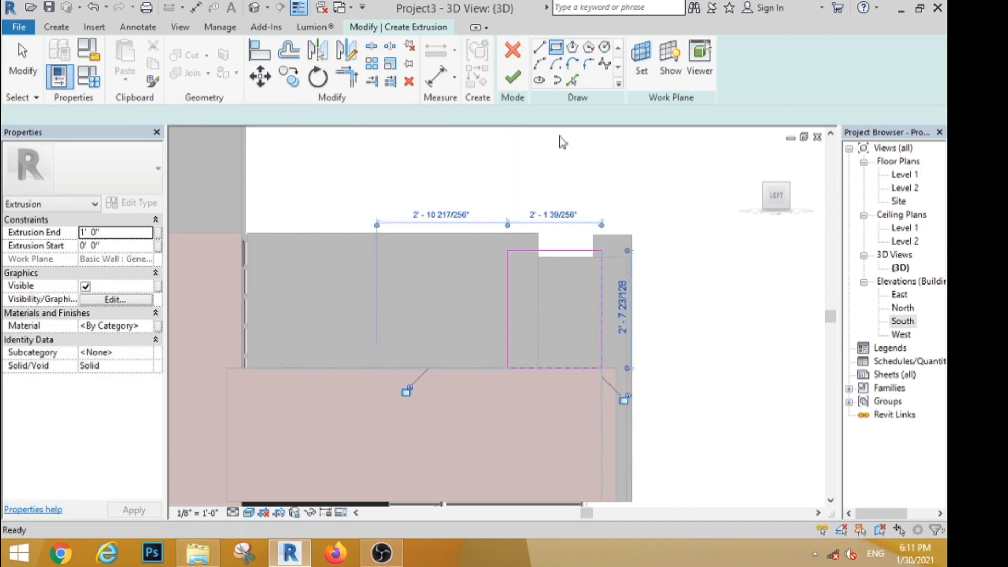
left_click(587, 257)
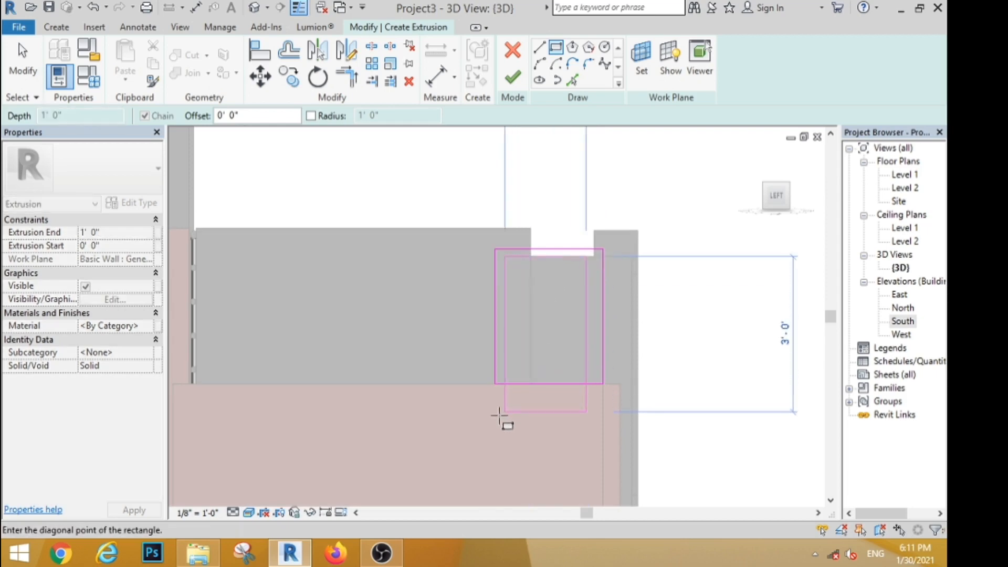
left_click(474, 425)
- Trim the two overlapping rectangles against each other at their corners into a thin L-shaped outline
left_click(352, 79)
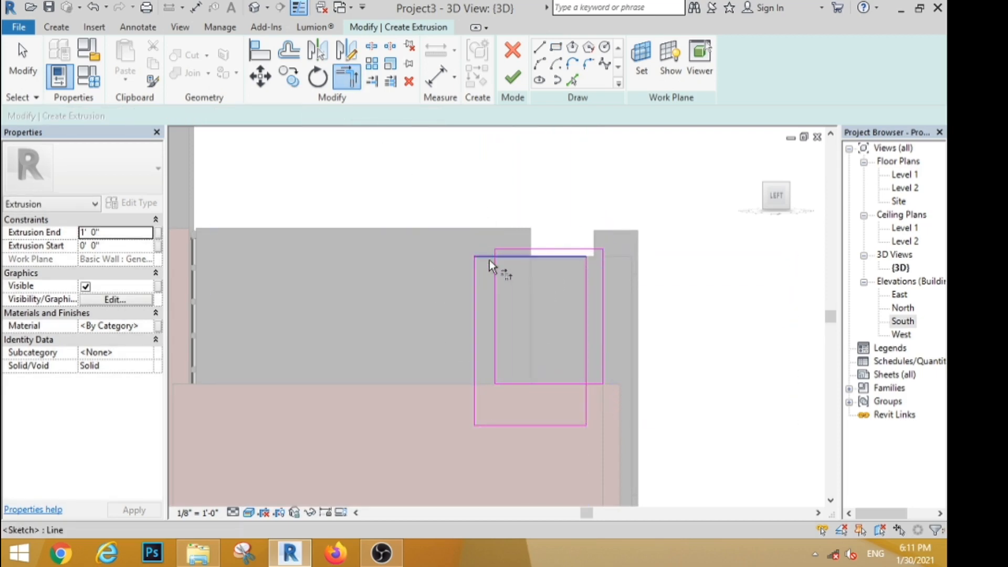
scroll(490, 263, "up", 3)
scroll(486, 207, "down", 2)
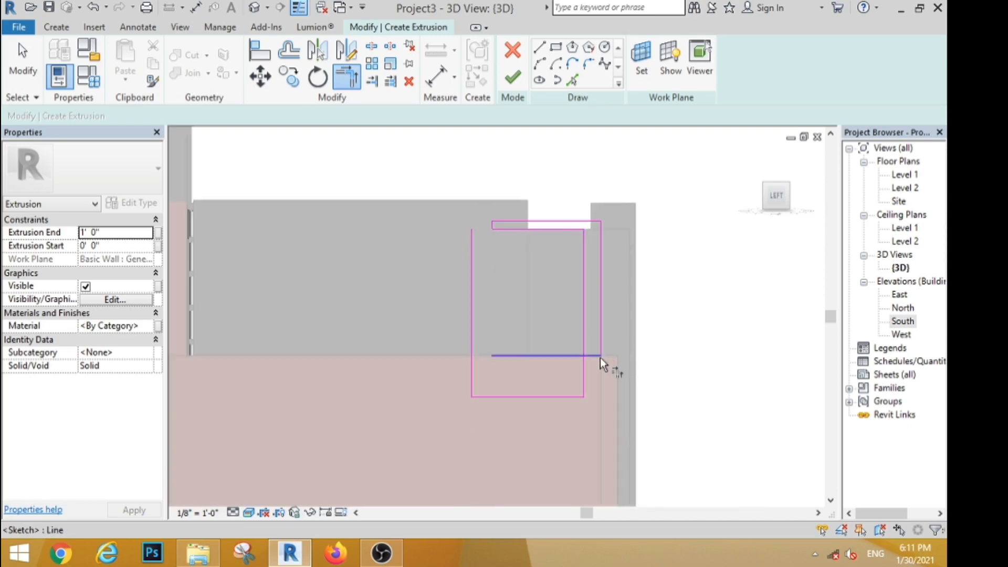
left_click(594, 356)
left_click(584, 338)
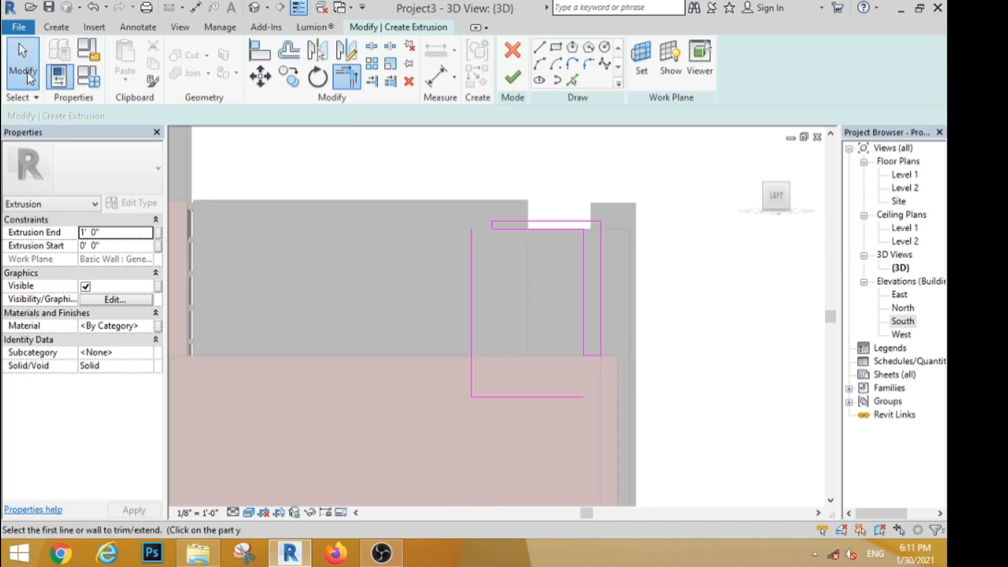
- Delete the leftover sketch lines behind the L-shaped outline and finish the extrusion
left_click(27, 68)
left_click_drag(535, 318, 458, 406)
left_click(412, 88)
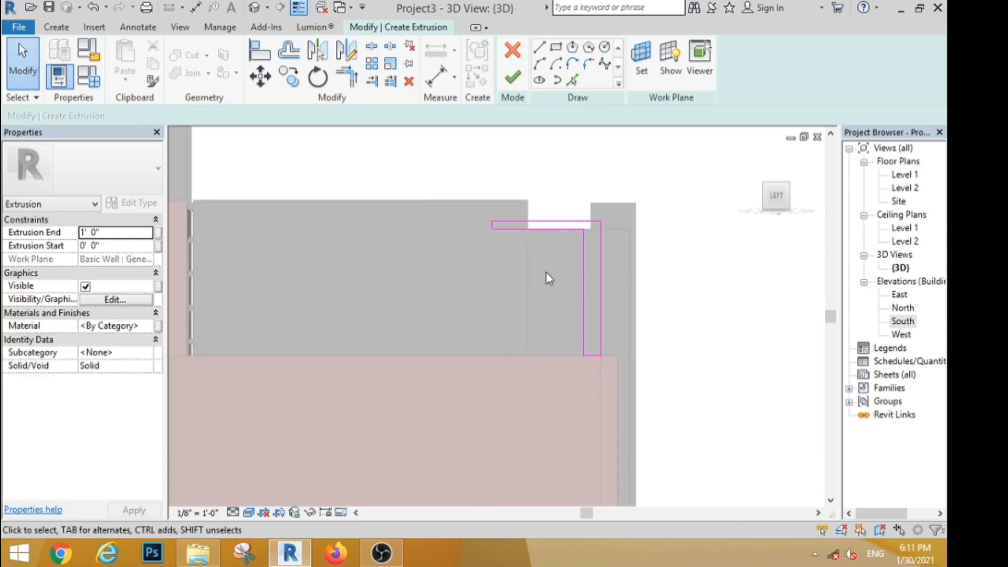
left_click(512, 82)
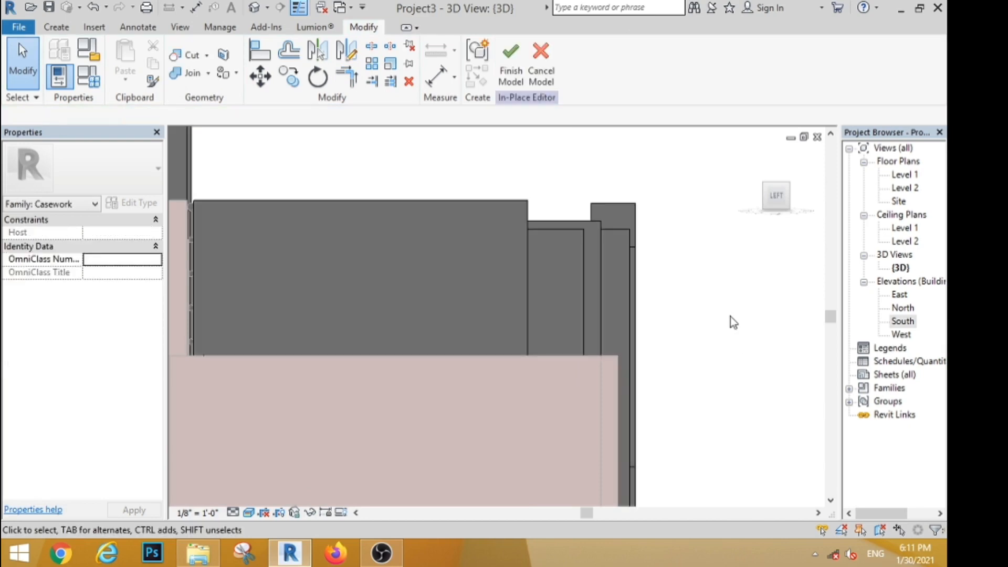
- In the front view, narrow the new L-shaped extrusion from its inner side to a thin fin about 1 1/2" wide
middle_click_drag(737, 316, 641, 276, "shift")
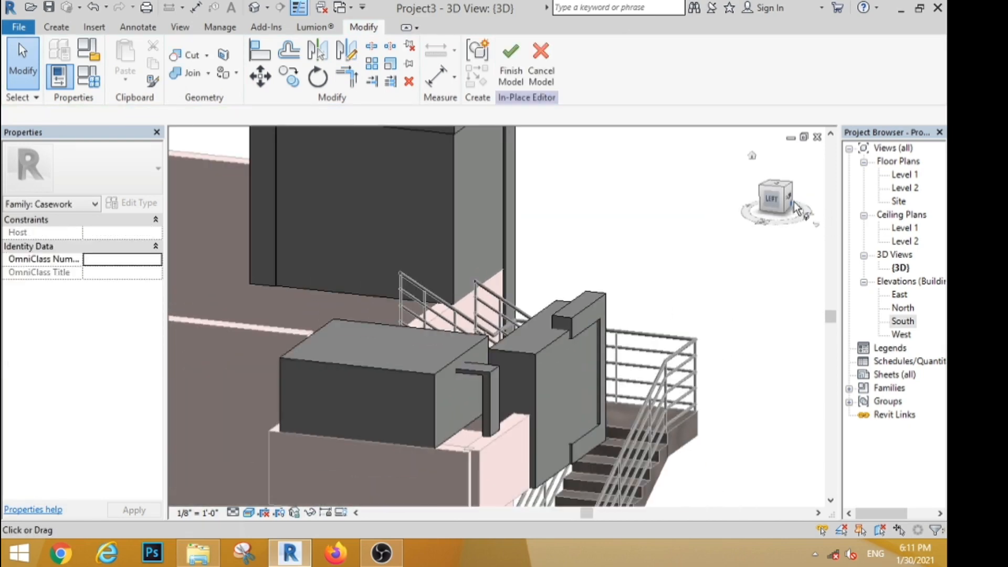
left_click(787, 201)
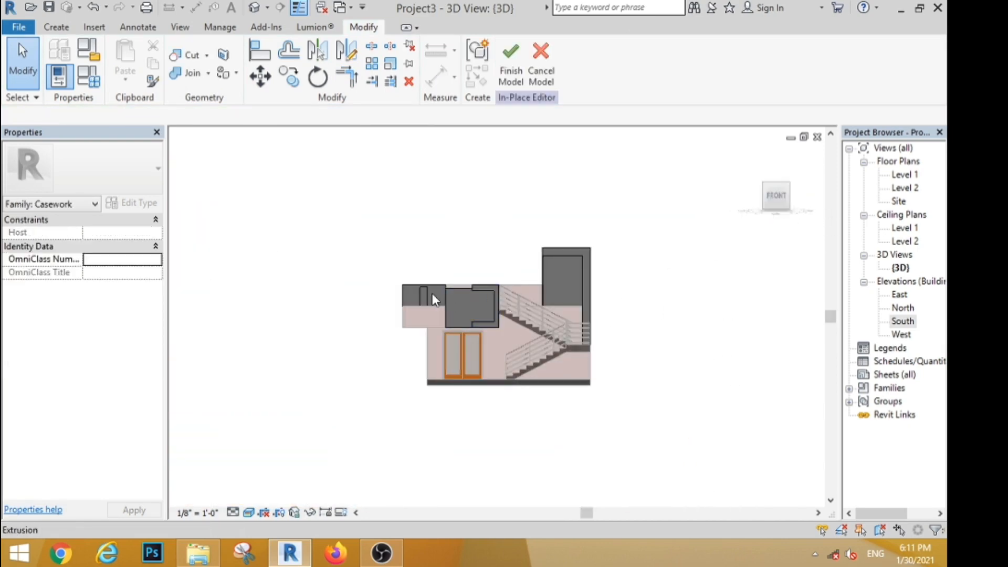
scroll(419, 291, "up", 5)
left_click(454, 303)
scroll(460, 313, "up", 3)
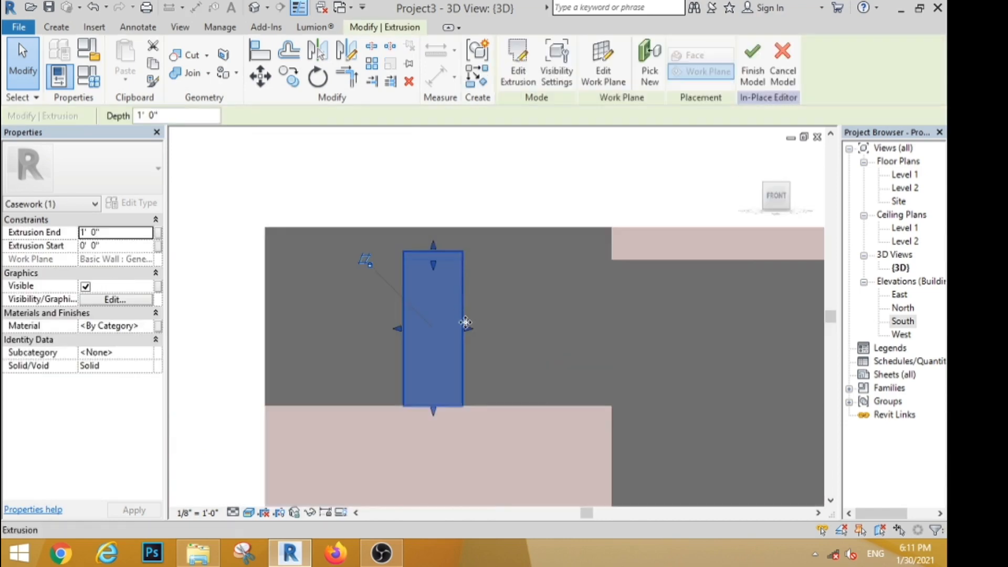
left_click_drag(467, 330, 410, 330)
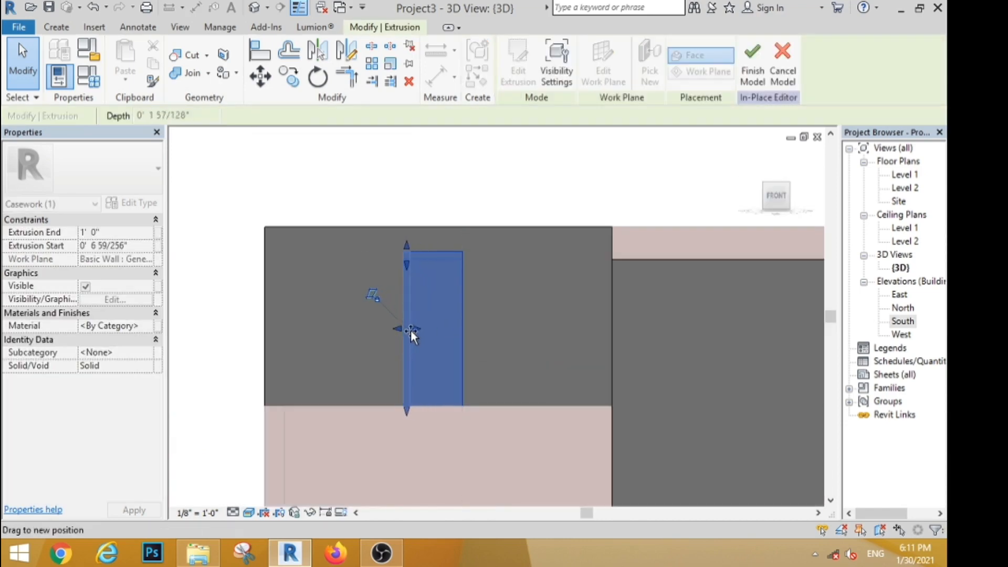
left_click(449, 337)
- Copy the fin four times with Constrain off, three to its left and one to its right, and nudge the middle fin slightly left
left_click(405, 338)
key("c")
key("o")
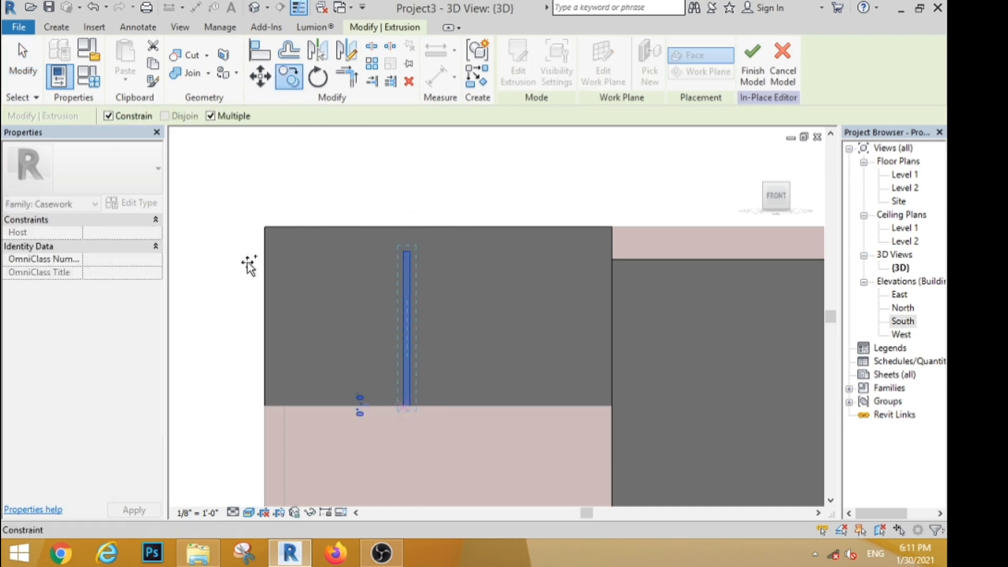
left_click(108, 115)
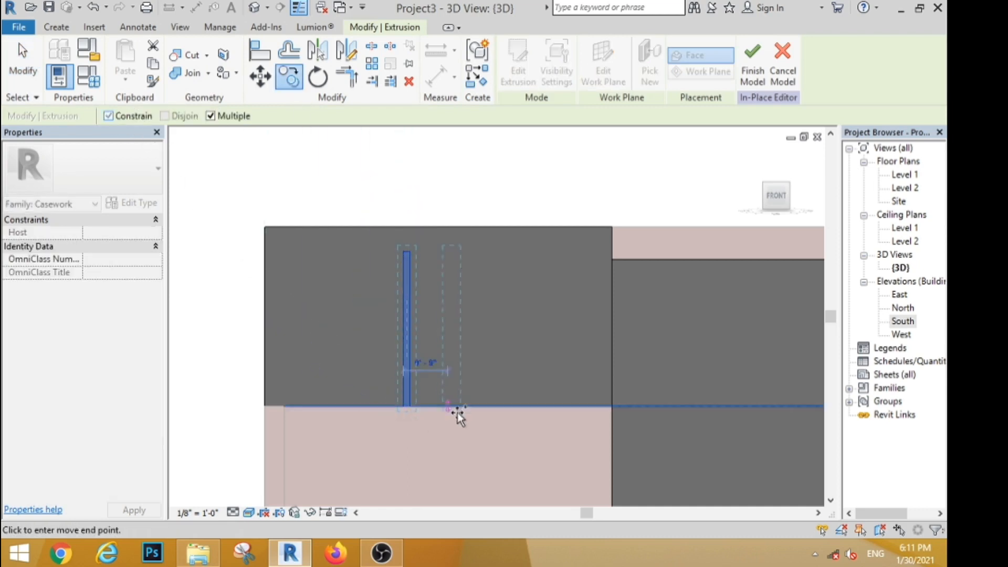
left_click(380, 407)
left_click(351, 406)
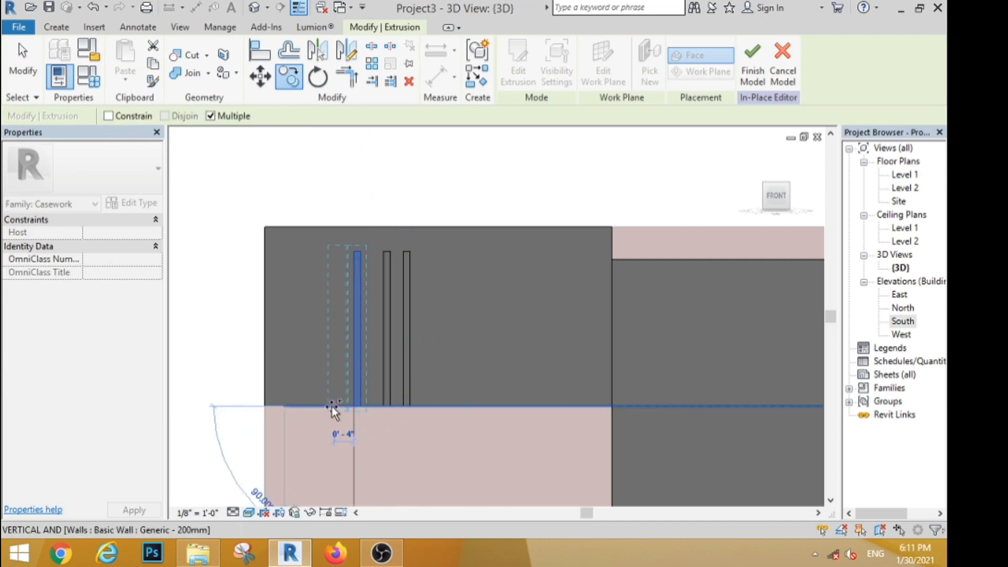
left_click(327, 407)
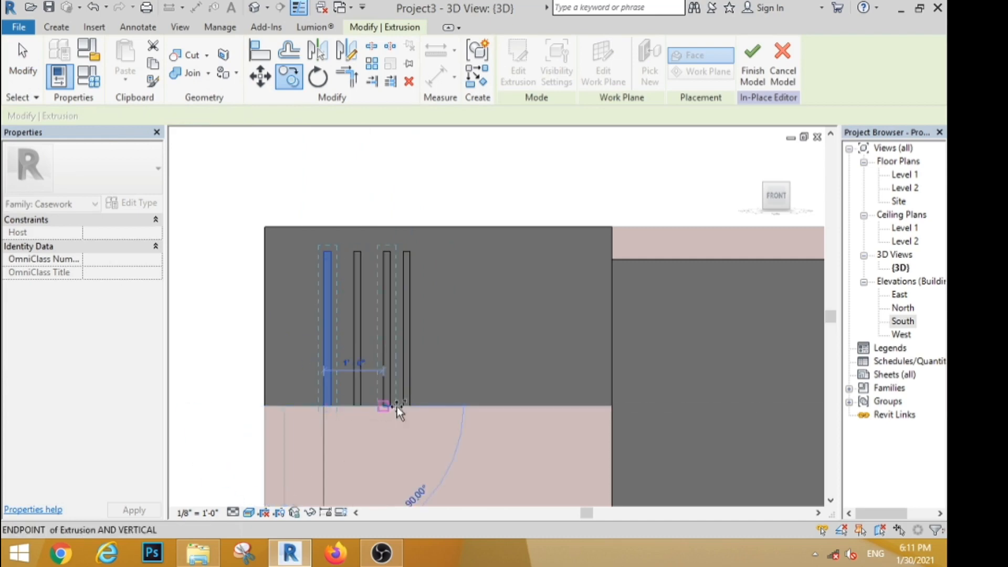
left_click(429, 408)
left_click(32, 78)
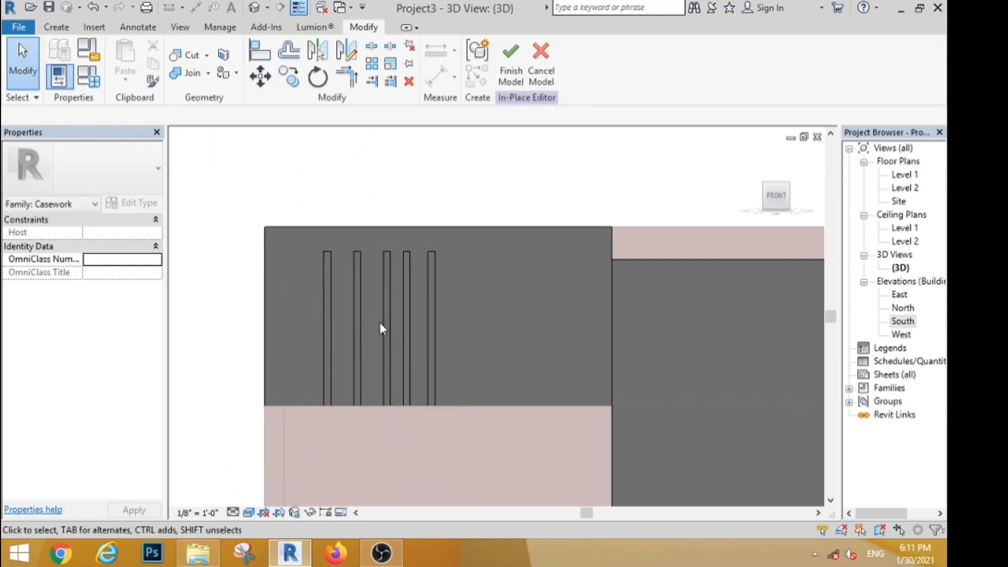
left_click(383, 324)
key("Escape")
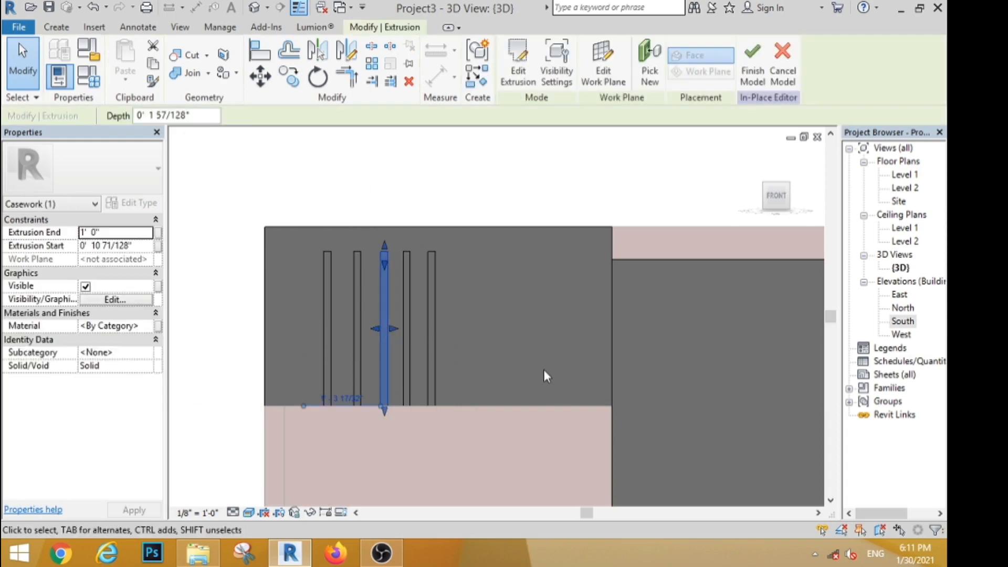
- Examine the row of fins and the surrounding front facade blocks from several 3D angles
scroll(354, 213, "down", 3)
middle_click_drag(360, 371, 402, 394, "shift")
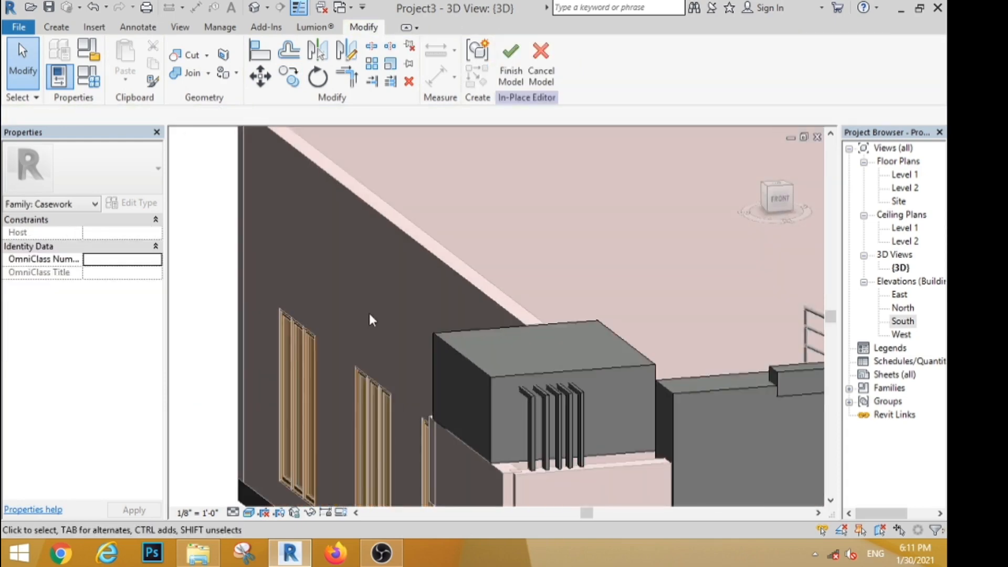
scroll(370, 312, "down", 4)
middle_click_drag(559, 471, 602, 468, "shift")
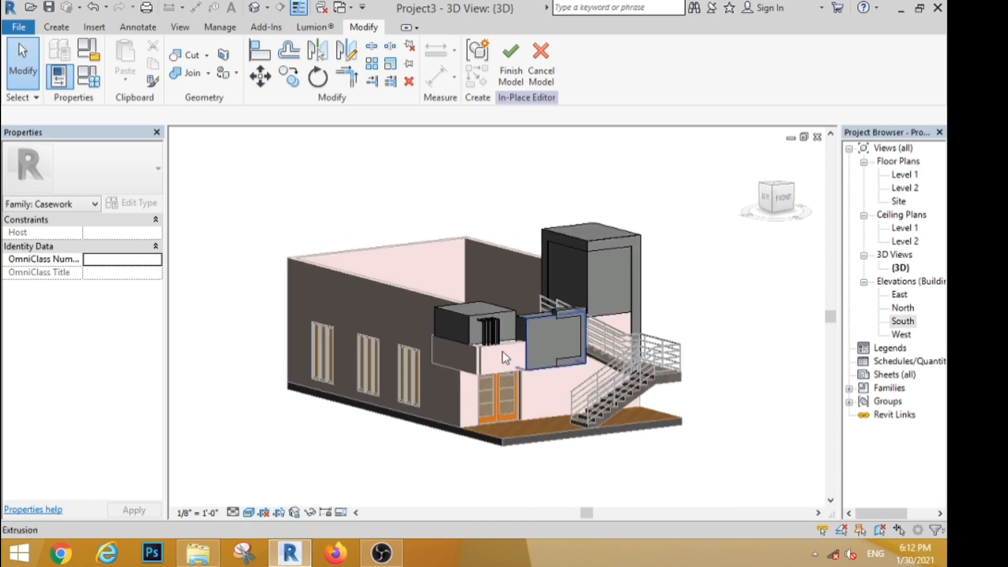
scroll(485, 288, "up", 3)
scroll(476, 365, "down", 1)
scroll(476, 373, "up", 1)
middle_click_drag(477, 372, 543, 307, "shift")
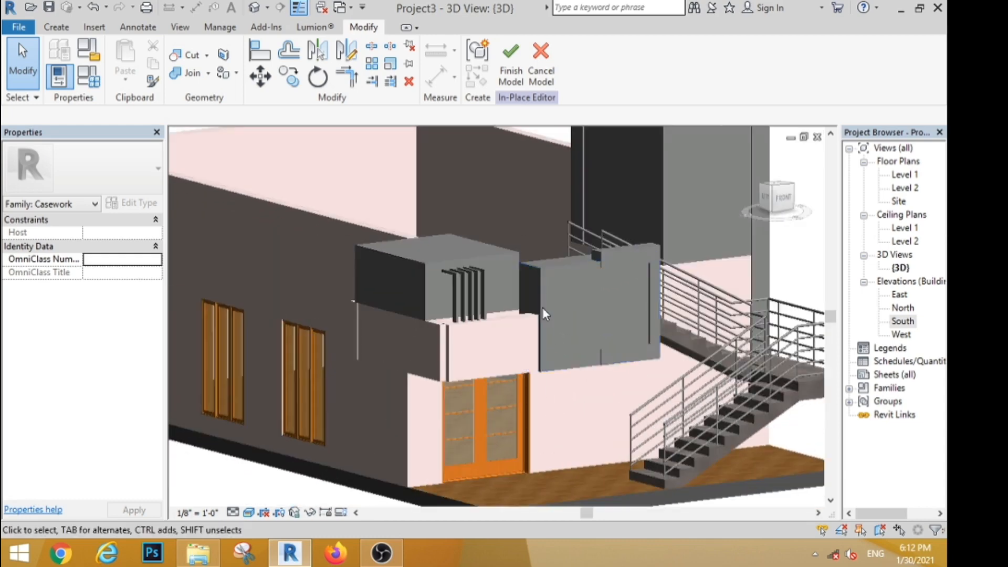
- Assign the material Default New Material(2) to the corner block behind the fins
left_click(450, 266)
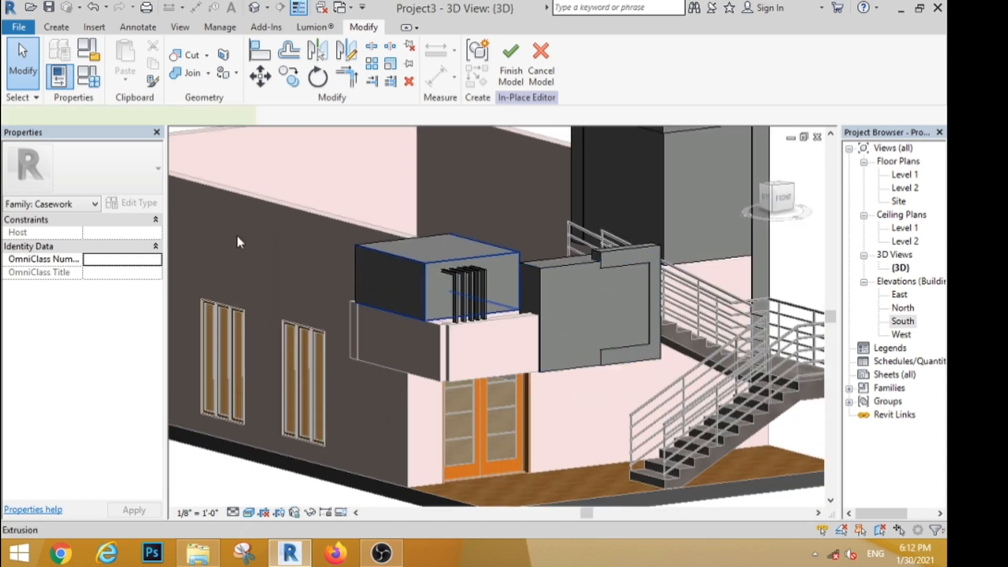
left_click(147, 327)
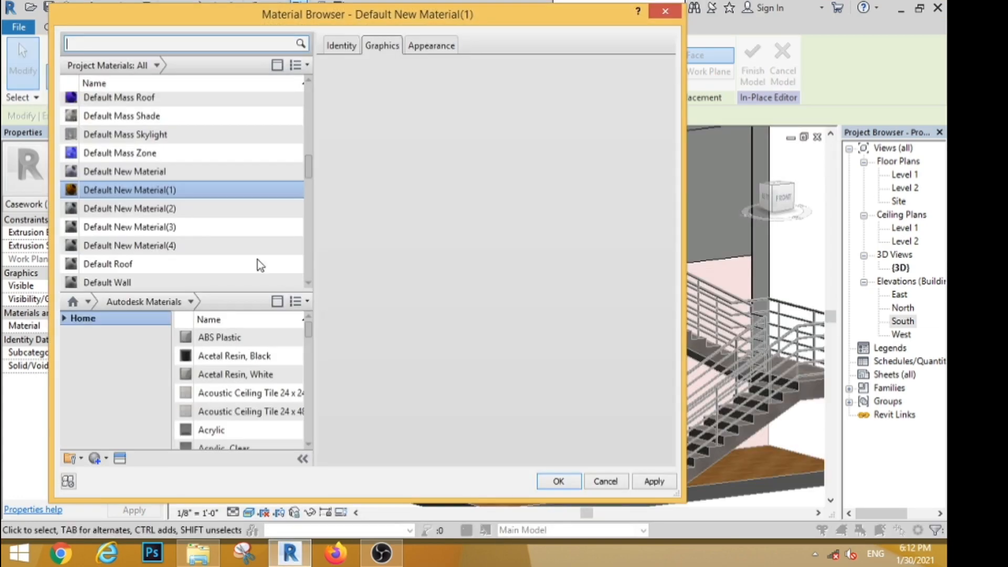
left_click(136, 209)
left_click(559, 481)
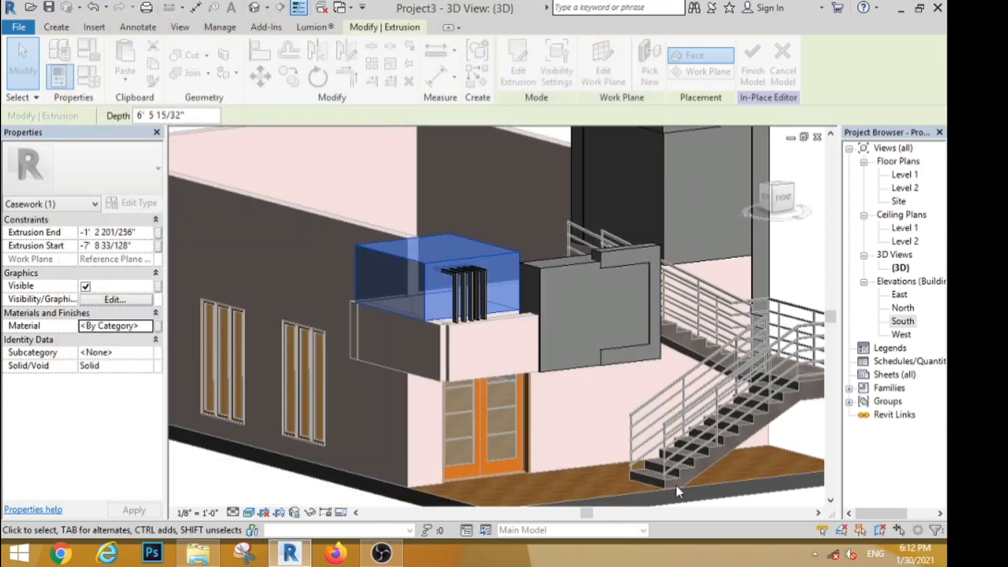
left_click(711, 495)
- Assign the material Default New Material(1) to the projecting front block beside the fins
left_click(548, 263)
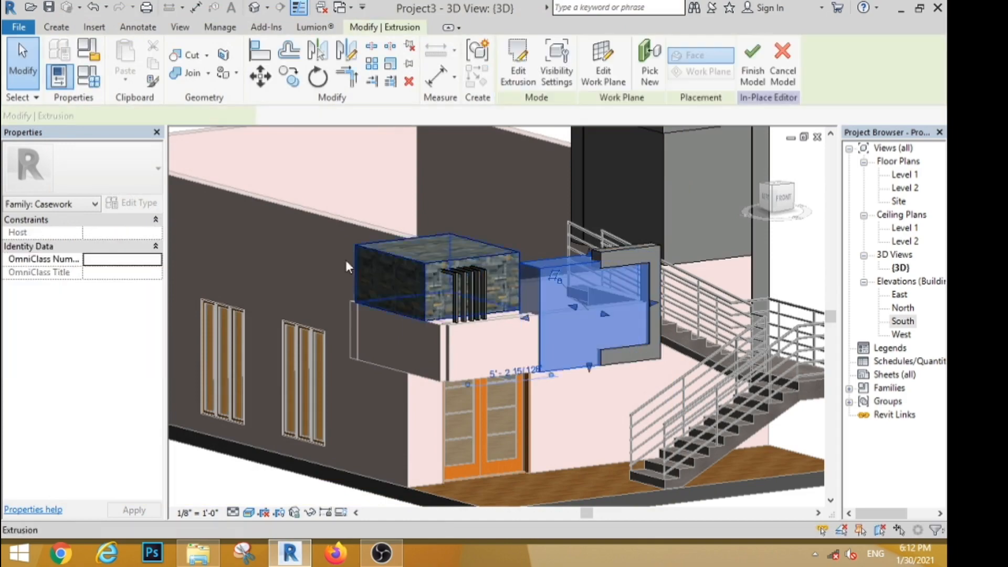
left_click(148, 325)
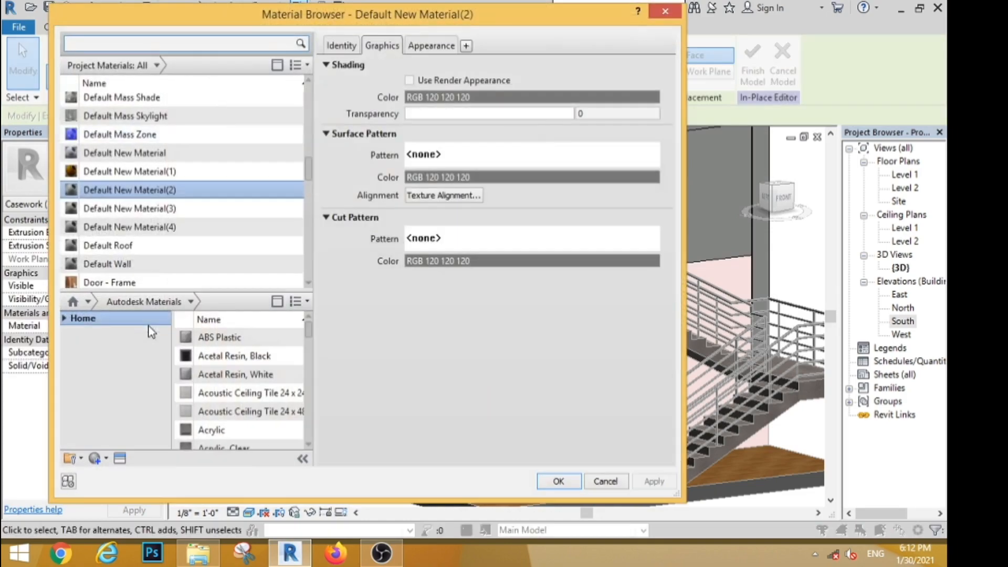
left_click(132, 167)
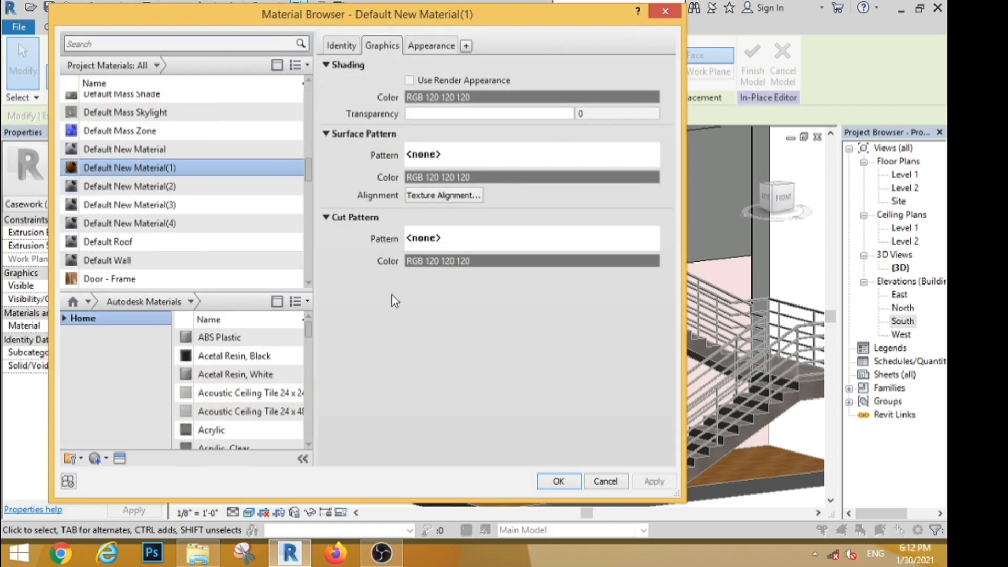
left_click(558, 481)
key("Escape")
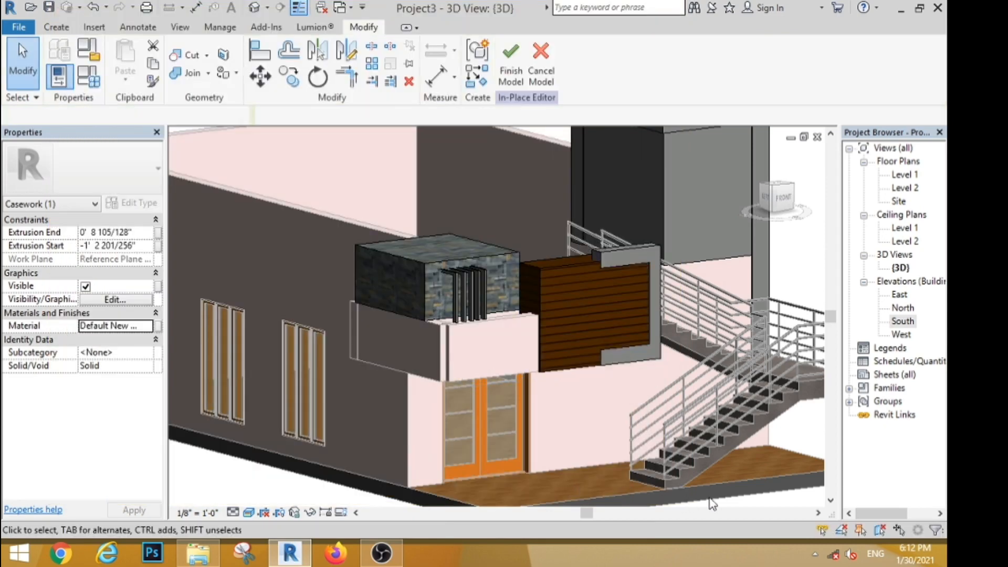
- Assign the material Default New Material(3) to the sweep framing the tall block
scroll(651, 194, "down", 3)
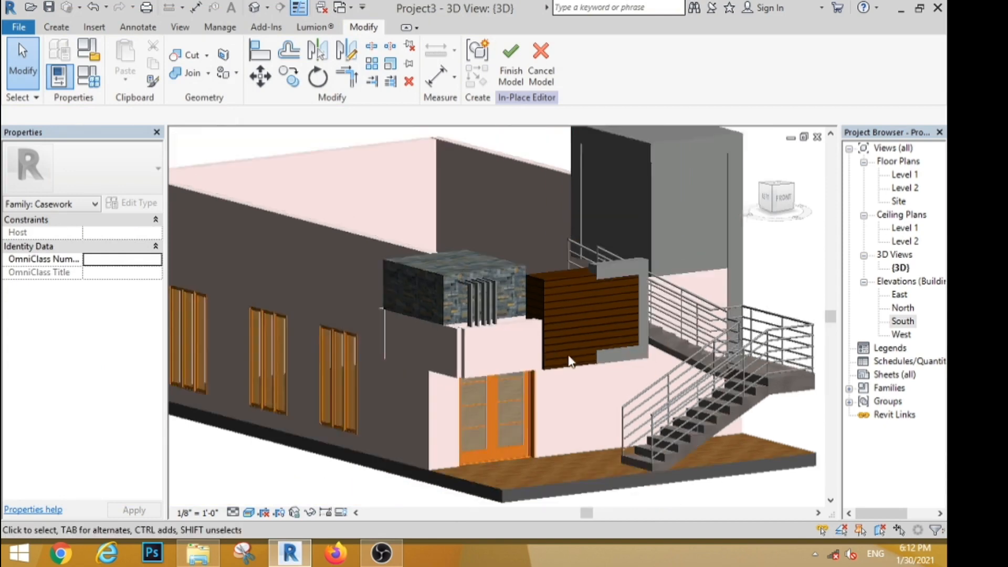
scroll(637, 168, "up", 5)
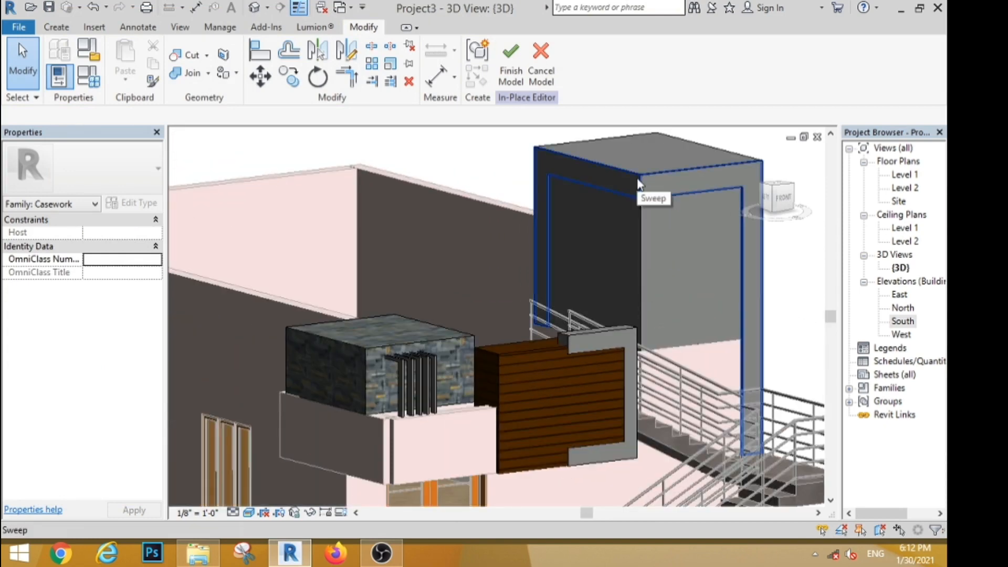
left_click(638, 178)
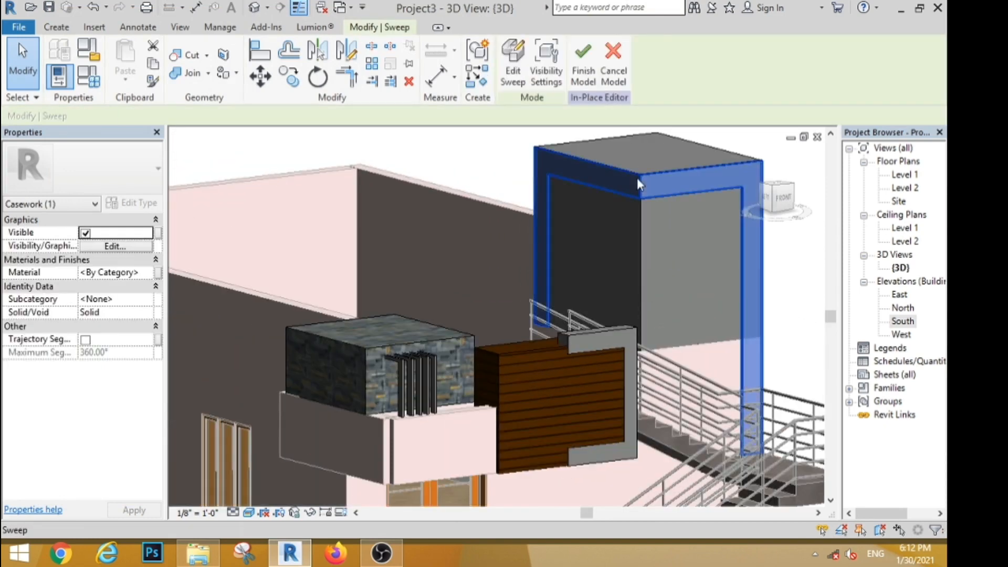
left_click(150, 312)
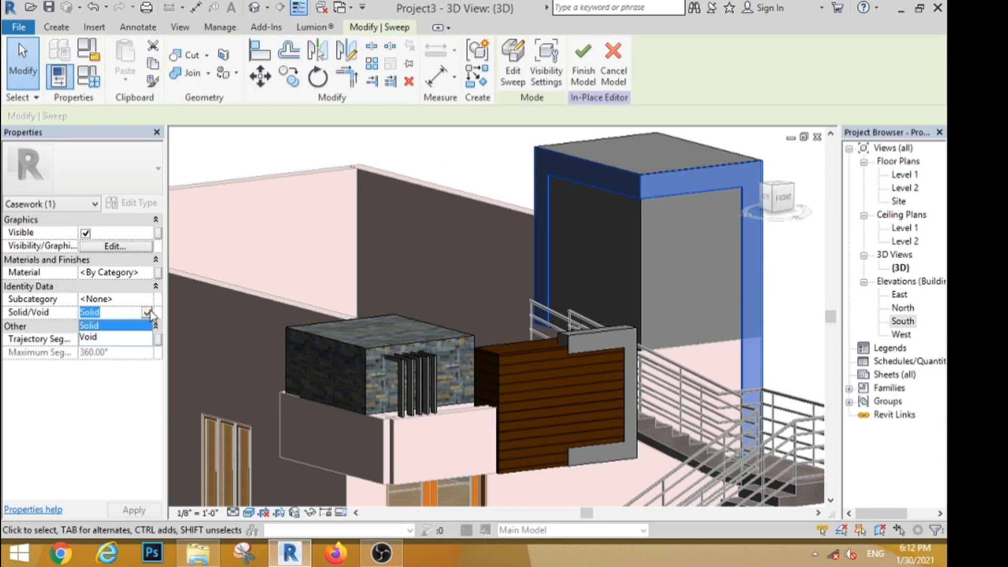
left_click(150, 275)
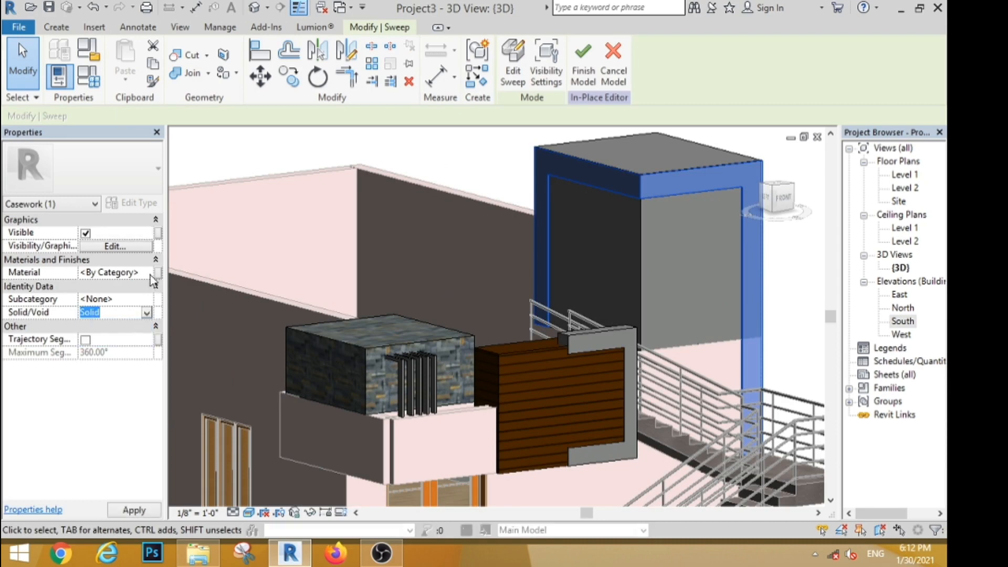
left_click(150, 275)
left_click(149, 272)
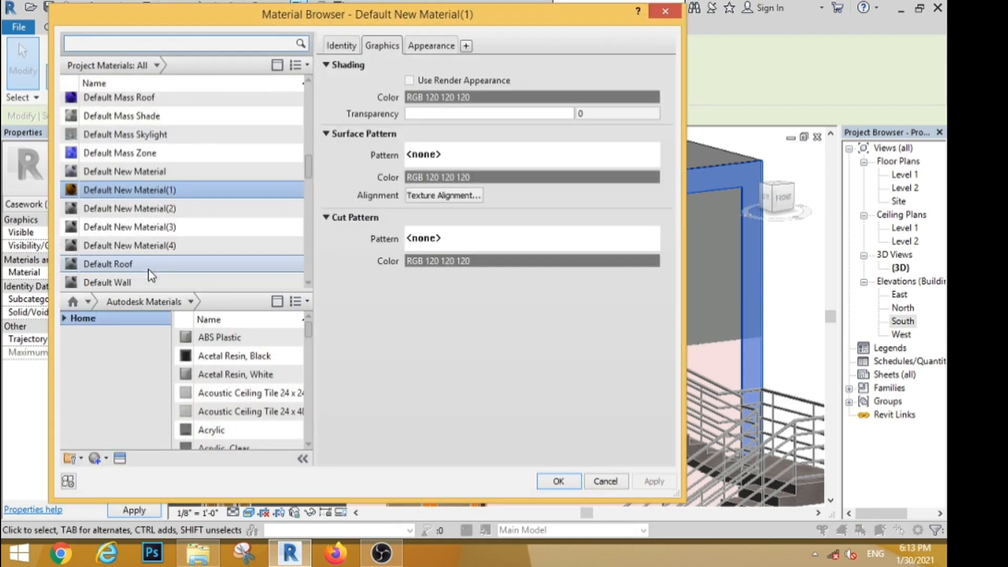
left_click(142, 229)
left_click(431, 46)
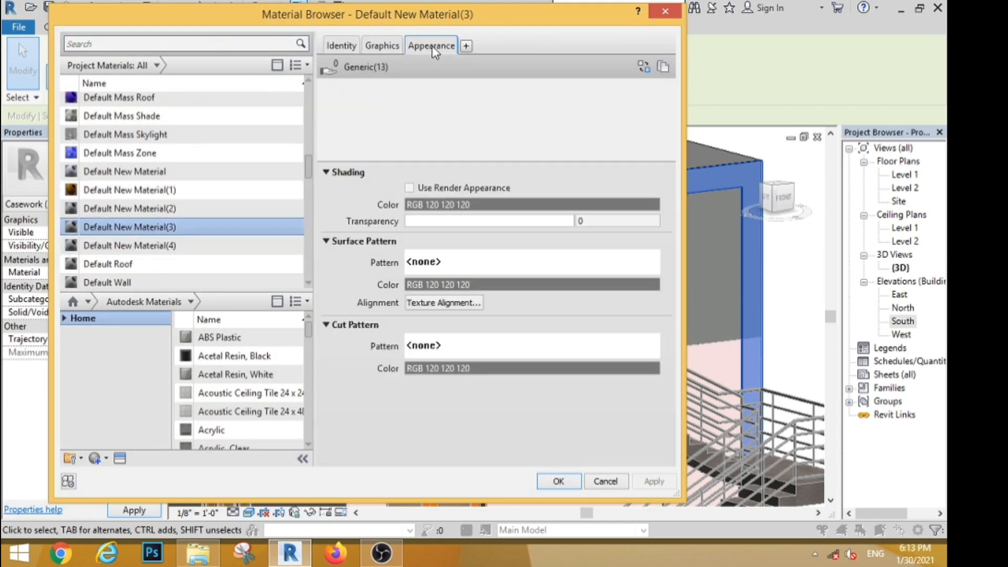
left_click(559, 481)
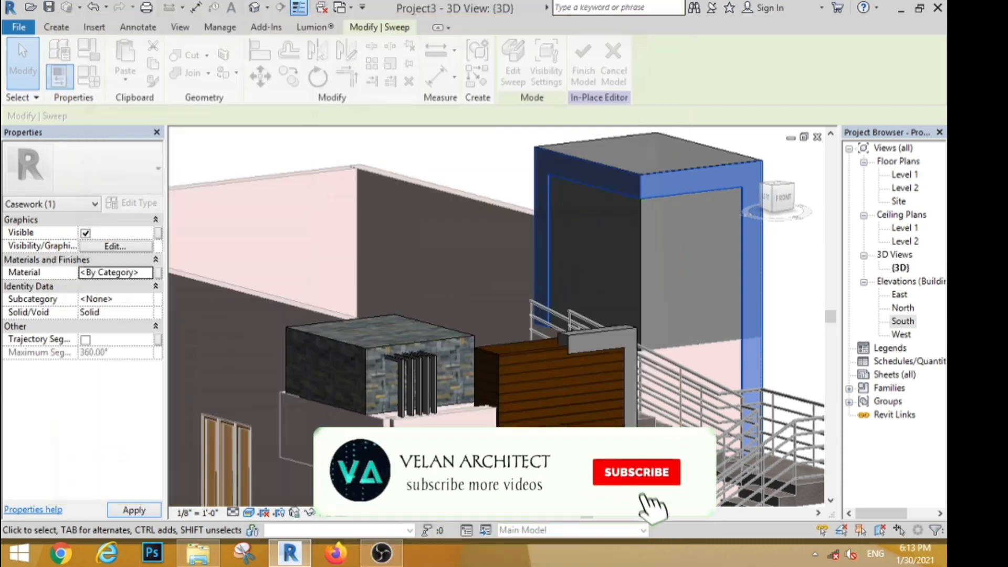
key("Escape")
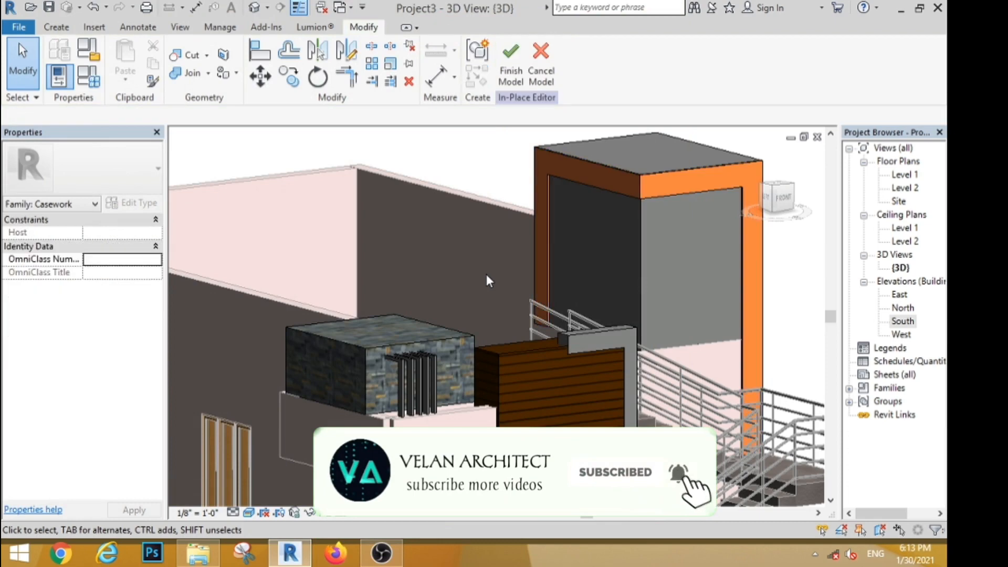
scroll(486, 274, "down", 3)
scroll(486, 274, "up", 1)
scroll(486, 274, "down", 2)
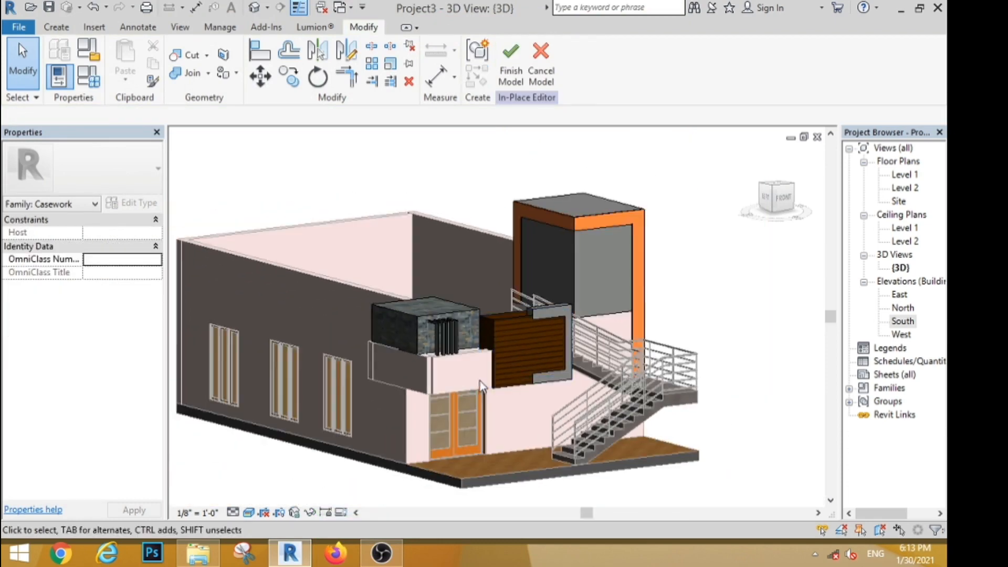
- Assign the material Default New Material to the tall block inside the sweep frame
scroll(482, 396, "up", 1)
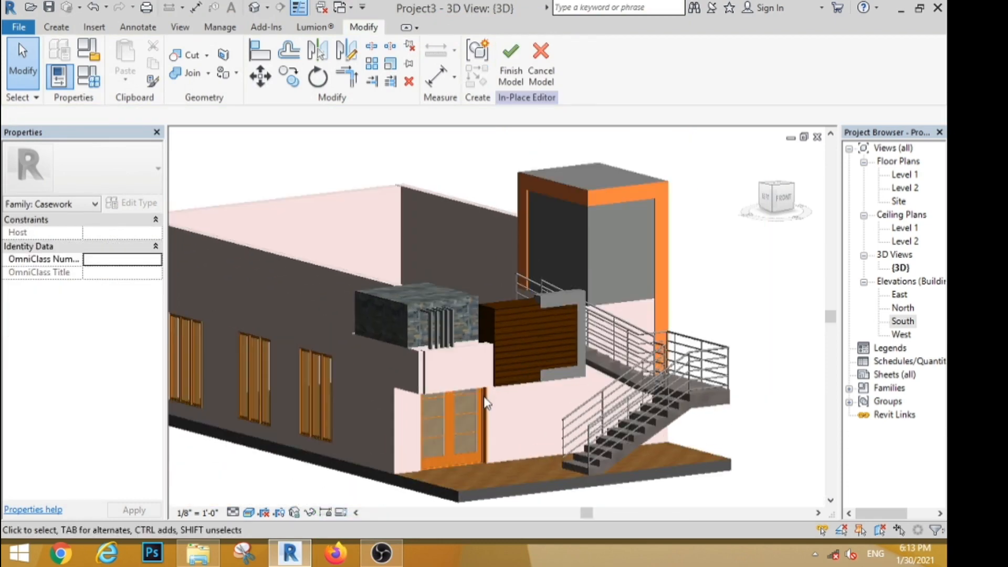
left_click(591, 247)
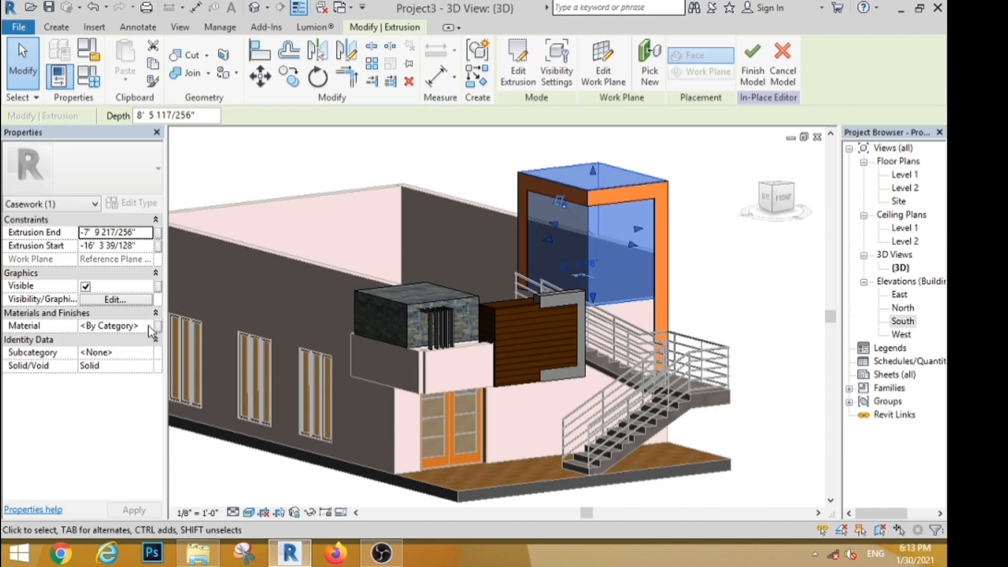
left_click(149, 326)
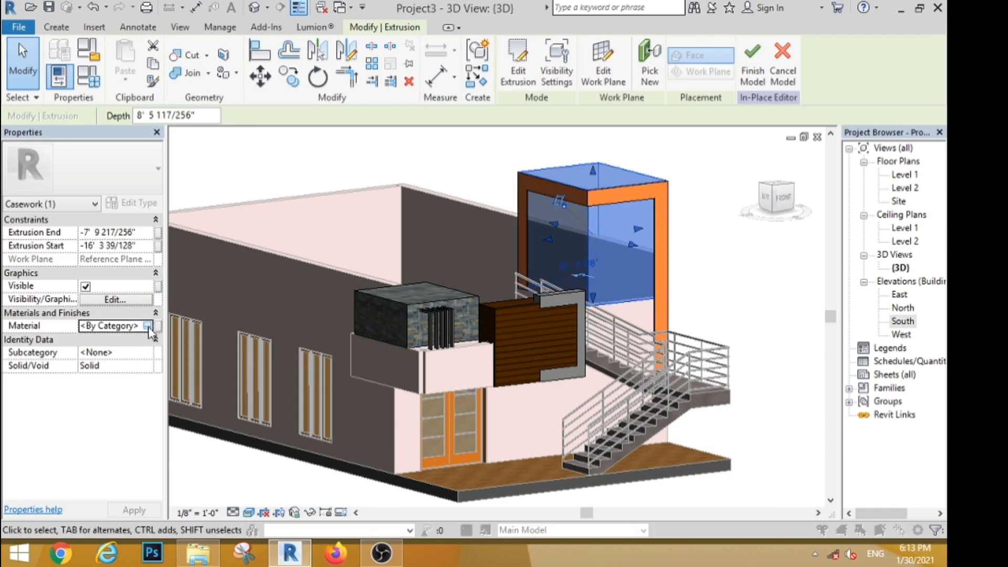
left_click(148, 325)
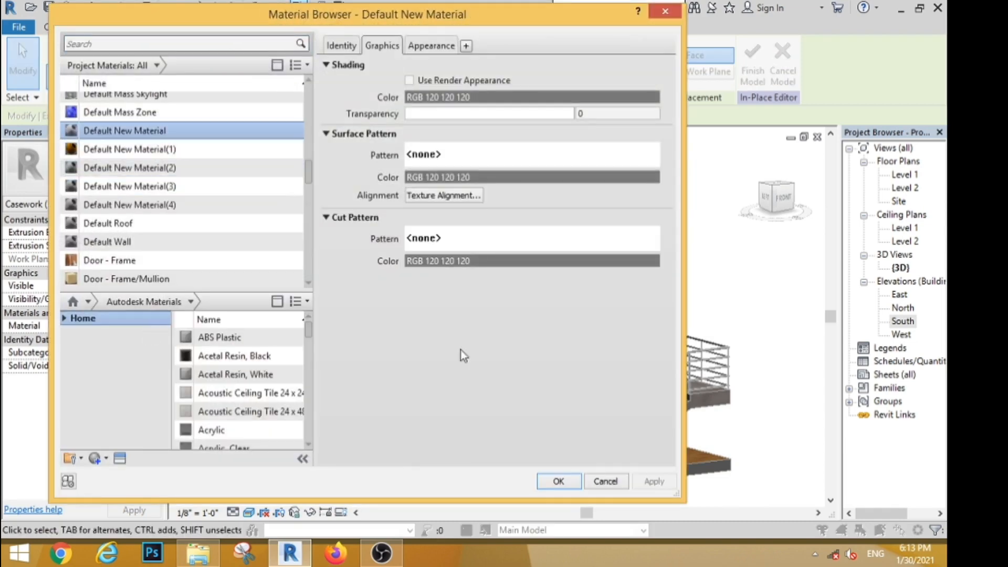
left_click(557, 481)
left_click(713, 278)
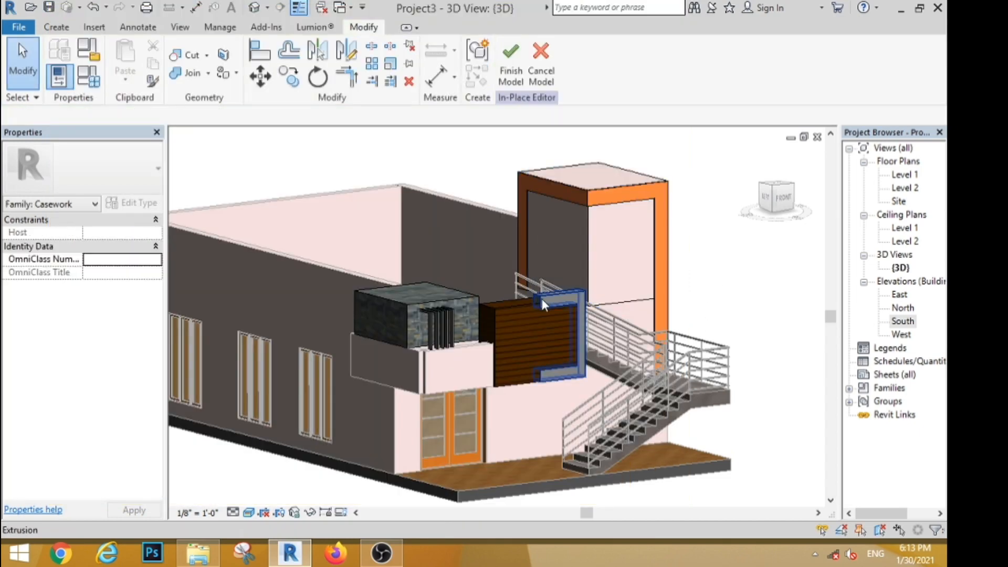
- Assign the material Default New Material(3) to the C-shaped frame around the projecting front block
left_click(541, 298)
left_click(147, 327)
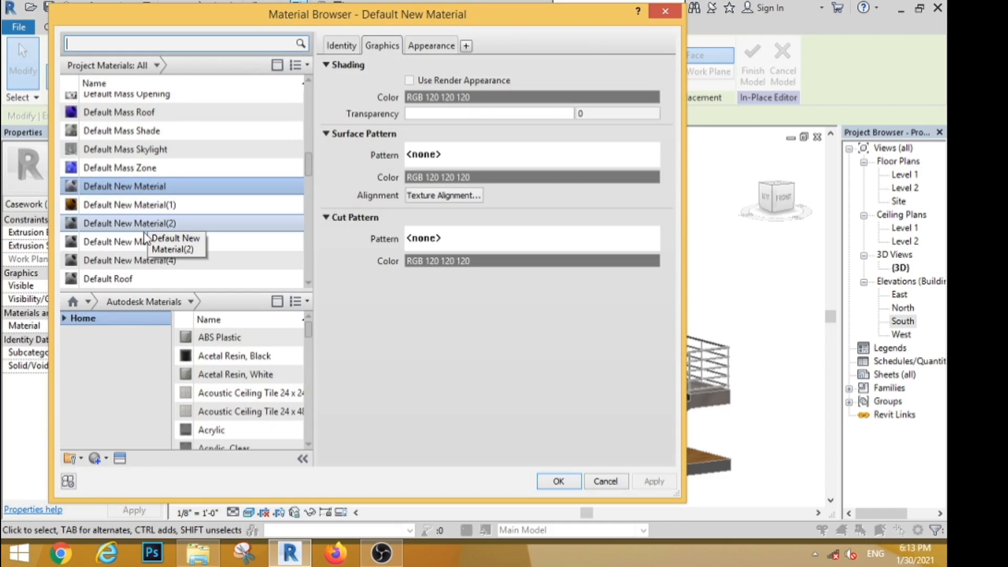
left_click(146, 241)
left_click(420, 47)
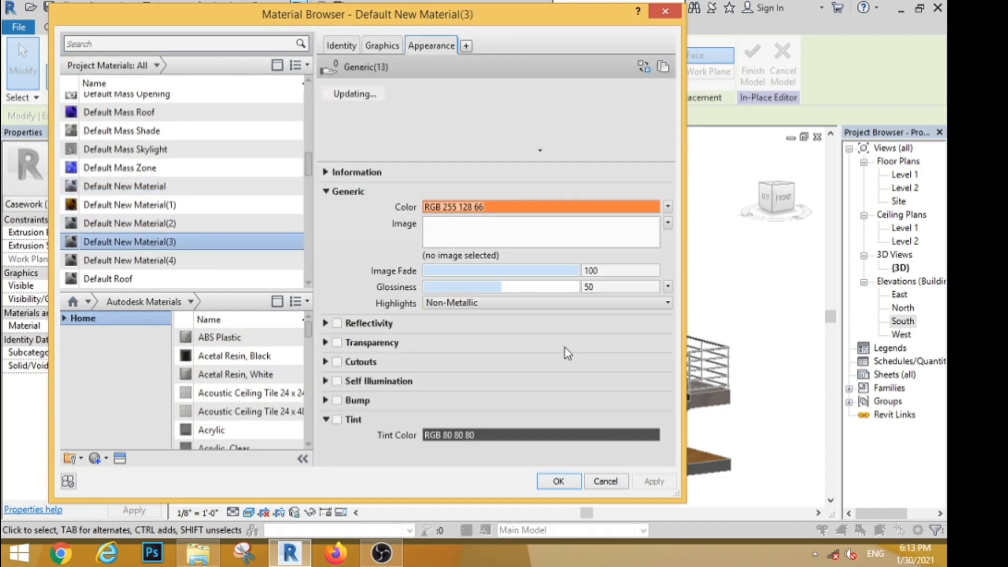
left_click(558, 481)
left_click(695, 295)
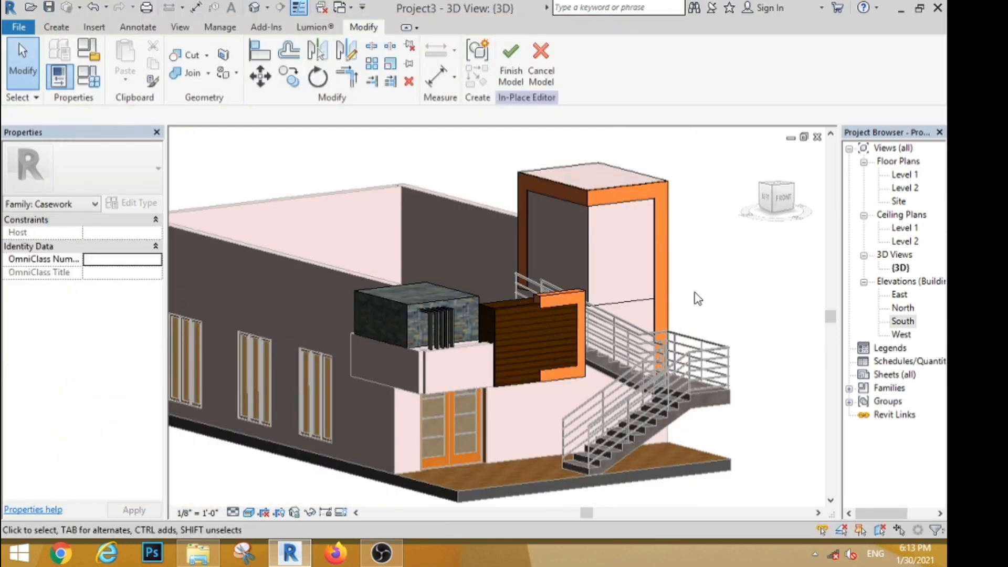
- In the South elevation, set the work plane to the reference plane listed before Profile plane and start an extrusion
scroll(713, 314, "up", 3)
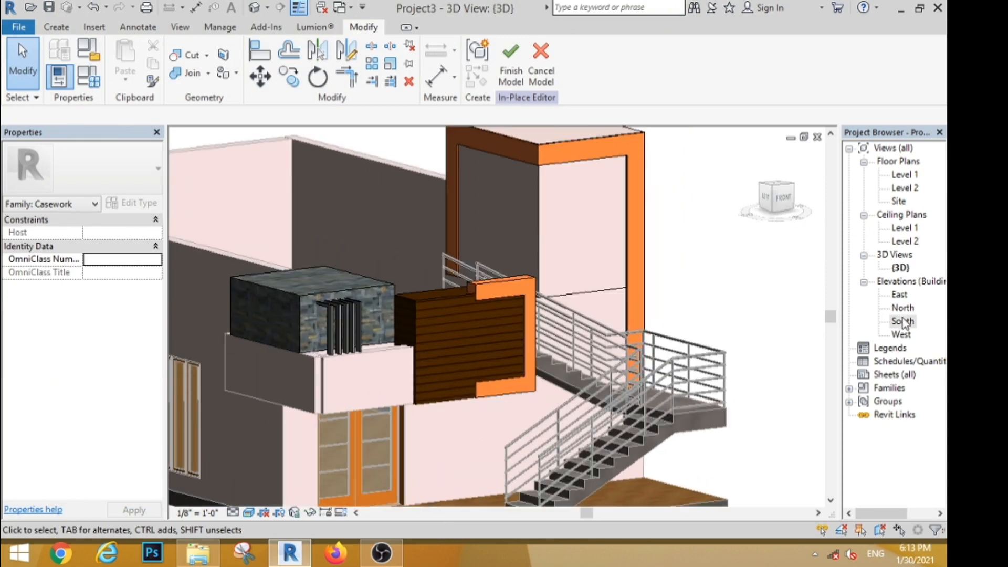
double_click(903, 321)
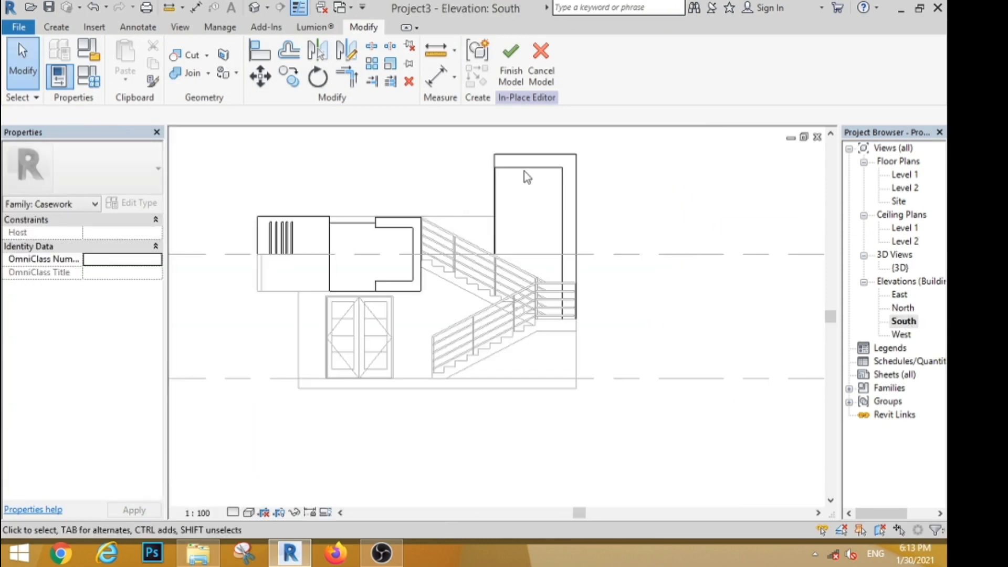
scroll(490, 246, "up", 5)
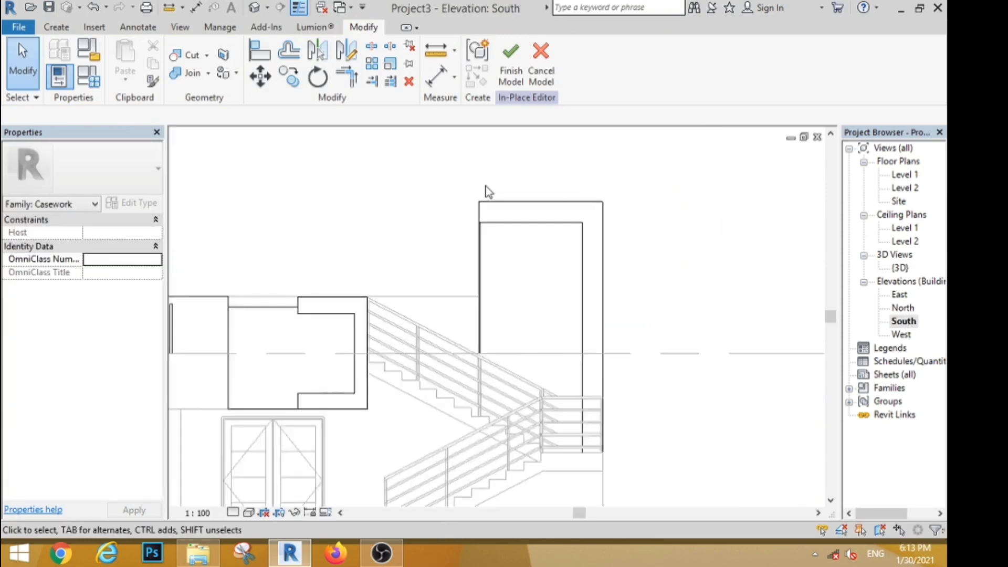
left_click(56, 27)
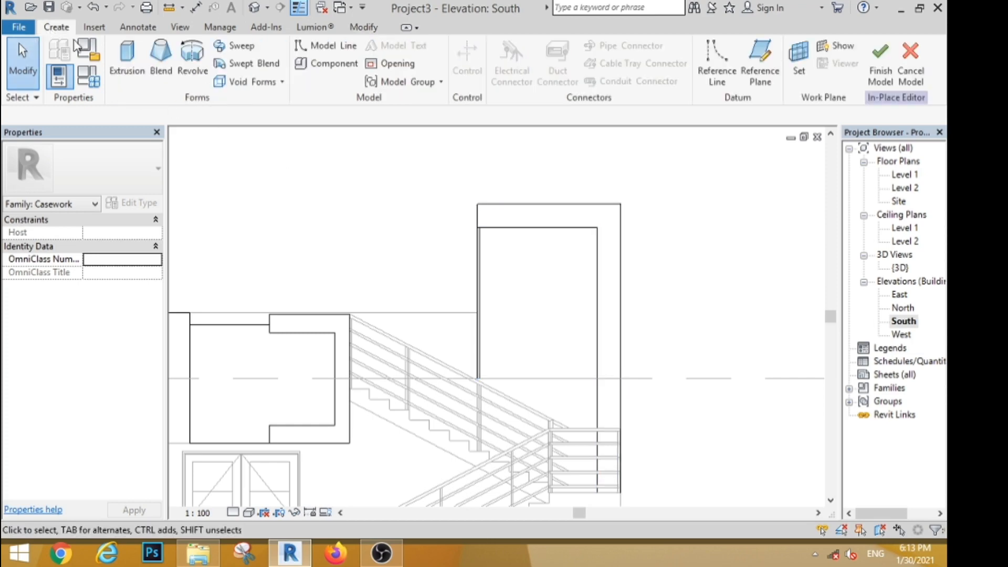
left_click(133, 58)
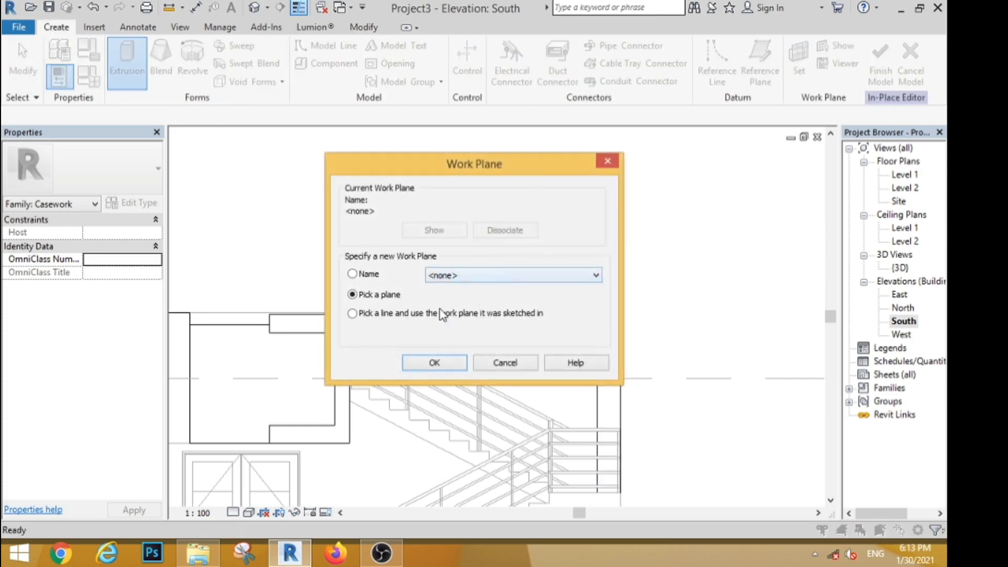
left_click(422, 362)
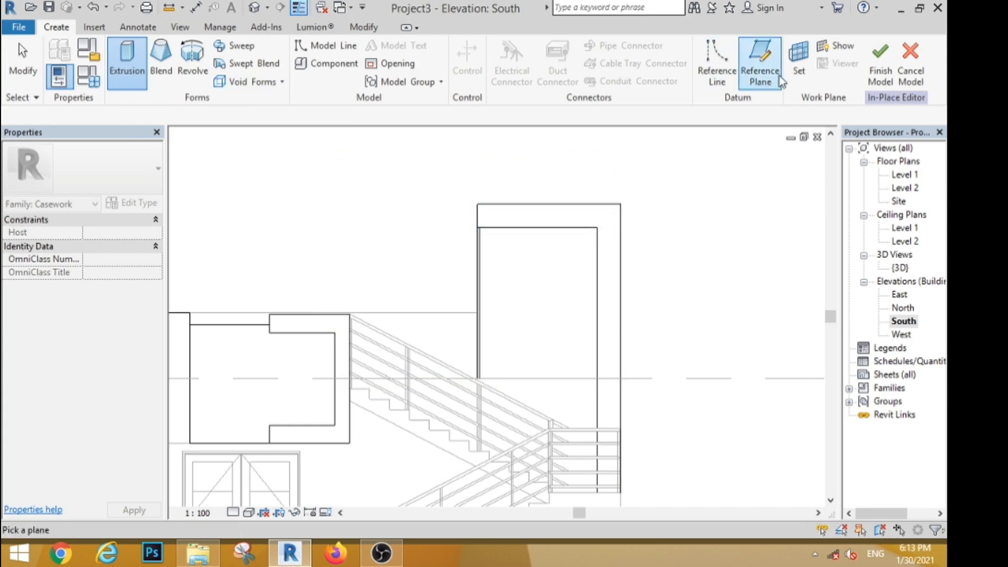
left_click(797, 65)
left_click(505, 278)
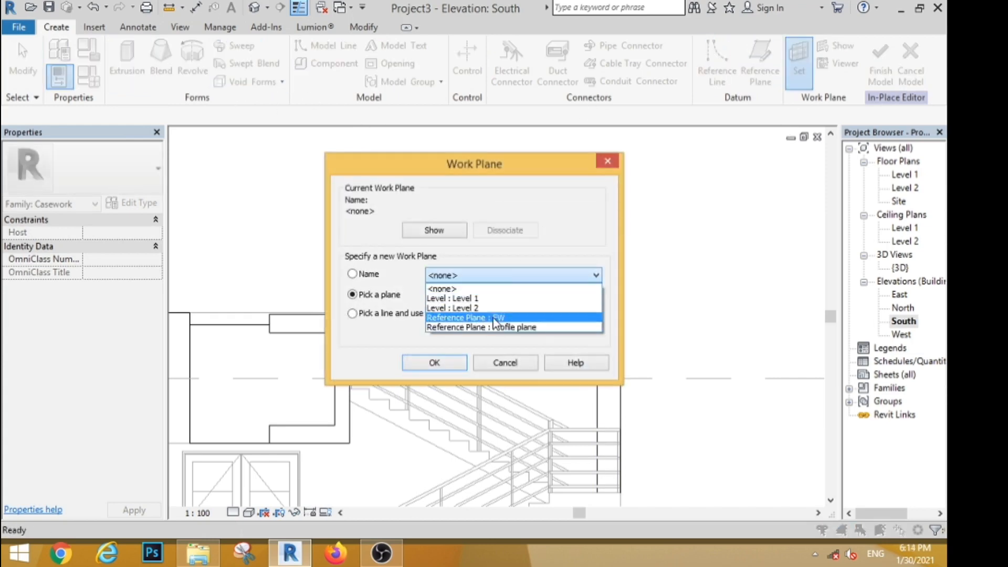
left_click(493, 317)
left_click(436, 363)
left_click(135, 66)
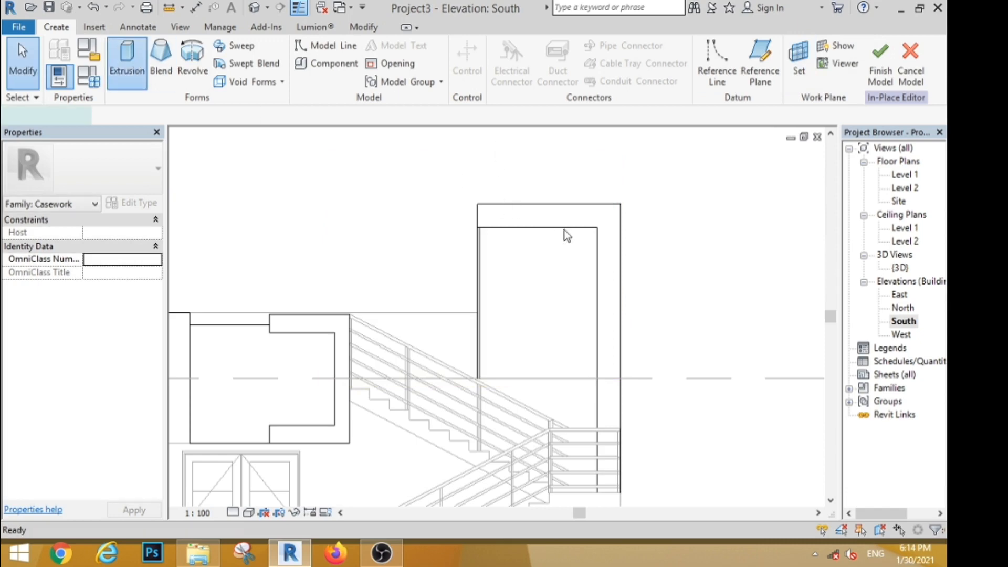
- Extrude a rectangle about 4' 7" wide and 5' 7" high, 1' 0" deep, from the tall frame's inner top edge to its open side
left_click(572, 227)
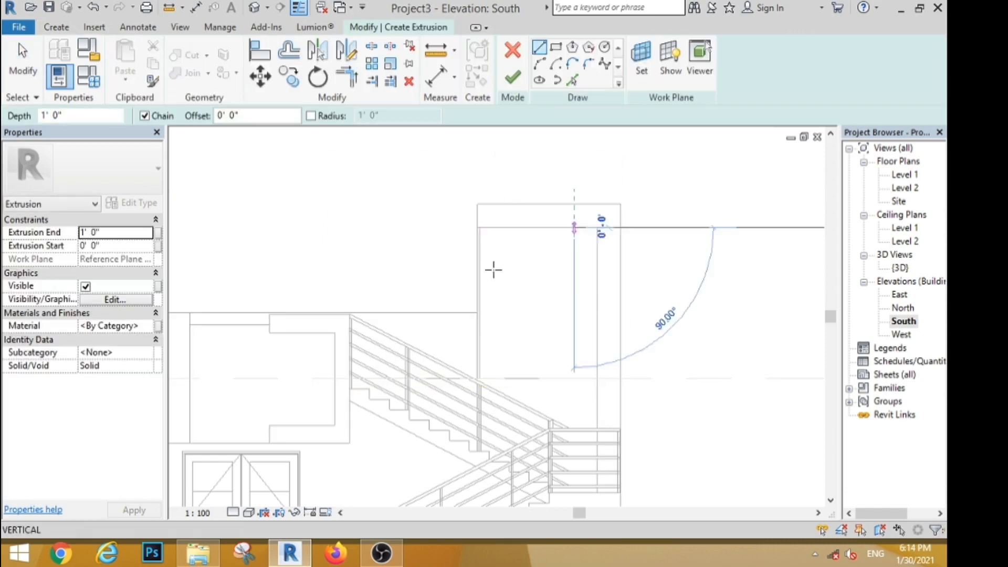
left_click(556, 47)
left_click(577, 227)
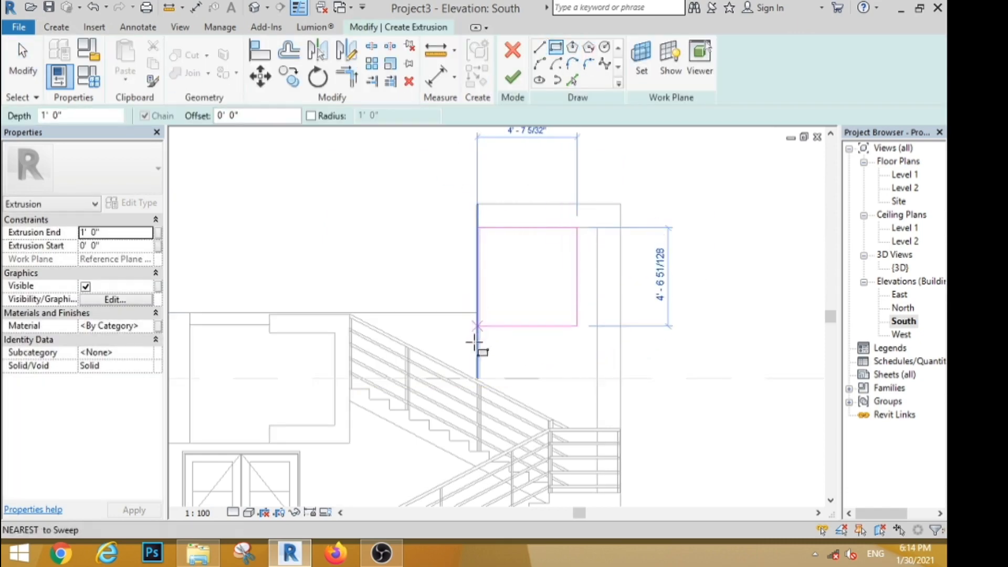
scroll(470, 344, "up", 2)
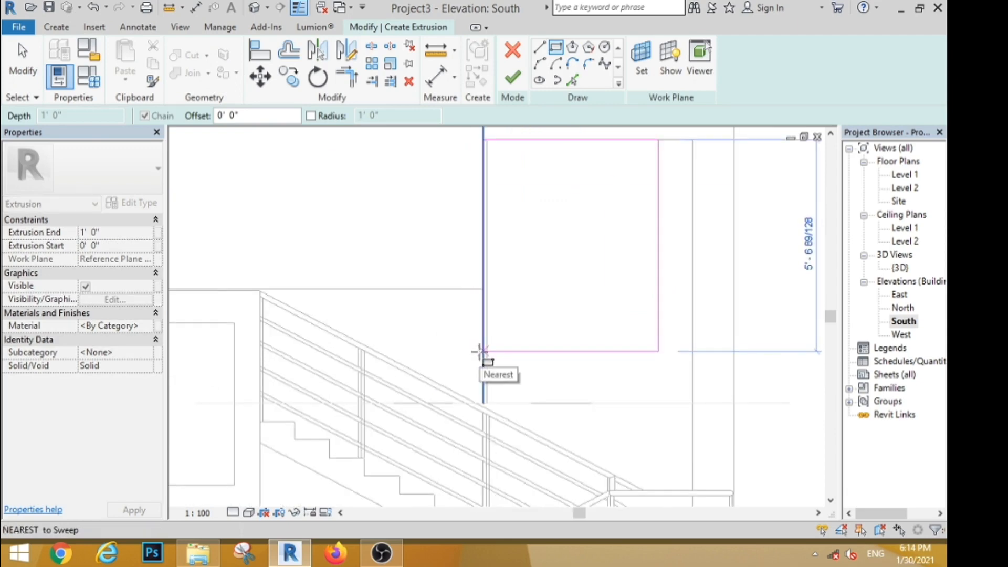
left_click(480, 351)
left_click(513, 77)
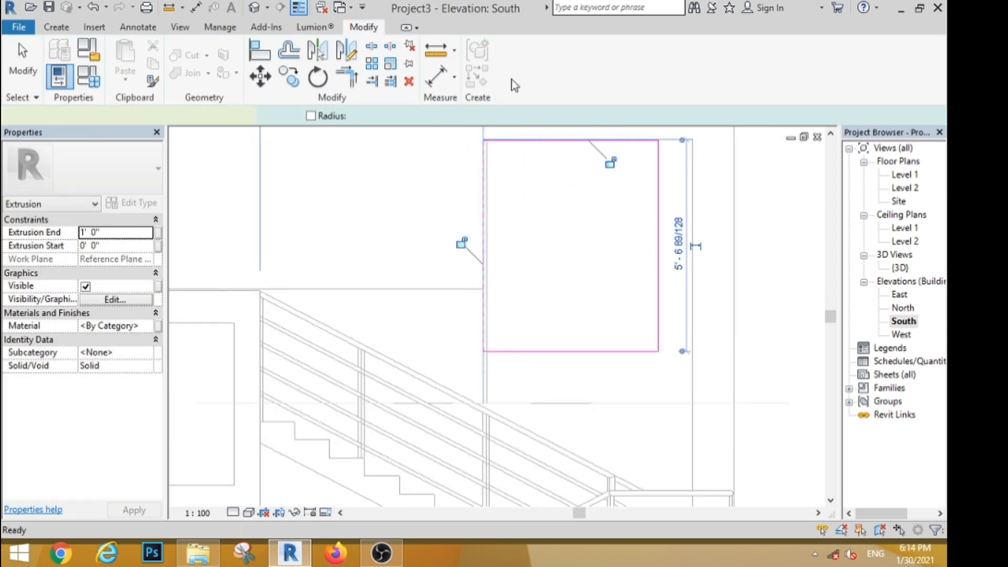
scroll(581, 263, "down", 1)
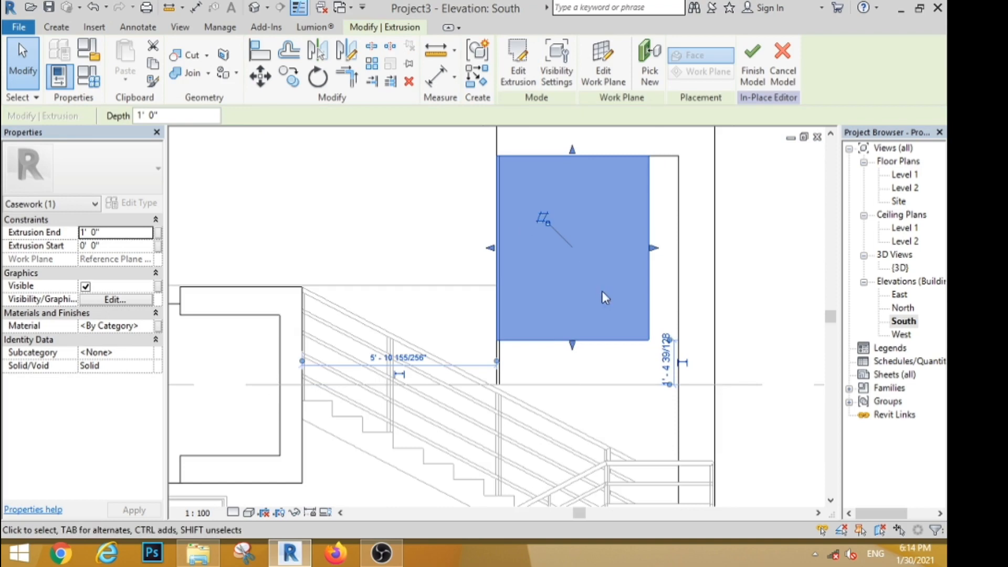
scroll(602, 291, "down", 3)
left_click(723, 287)
- In the 3D view's left side, stretch the new extrusion's rear face back into the tall block, to about -15' 2"
left_click(254, 7)
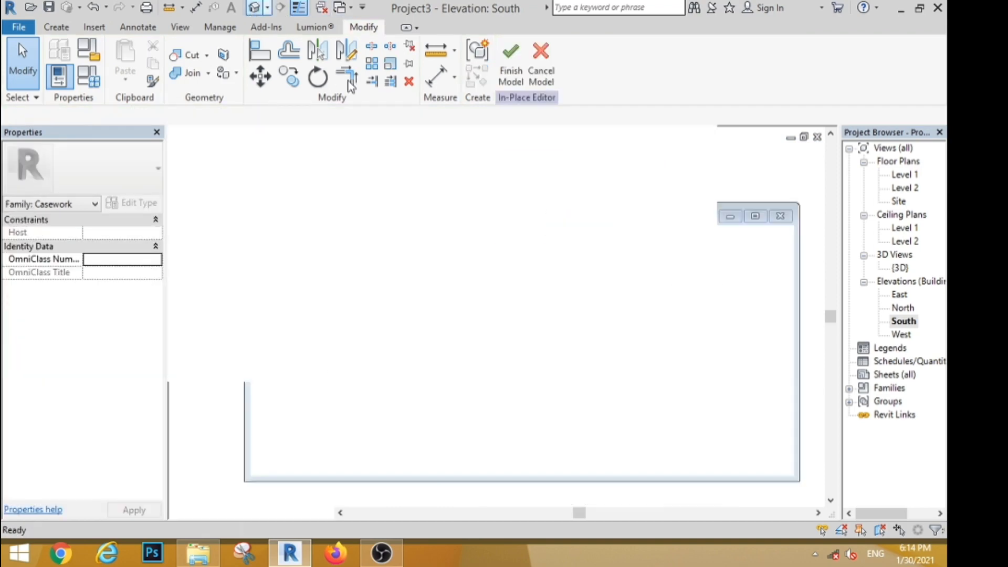
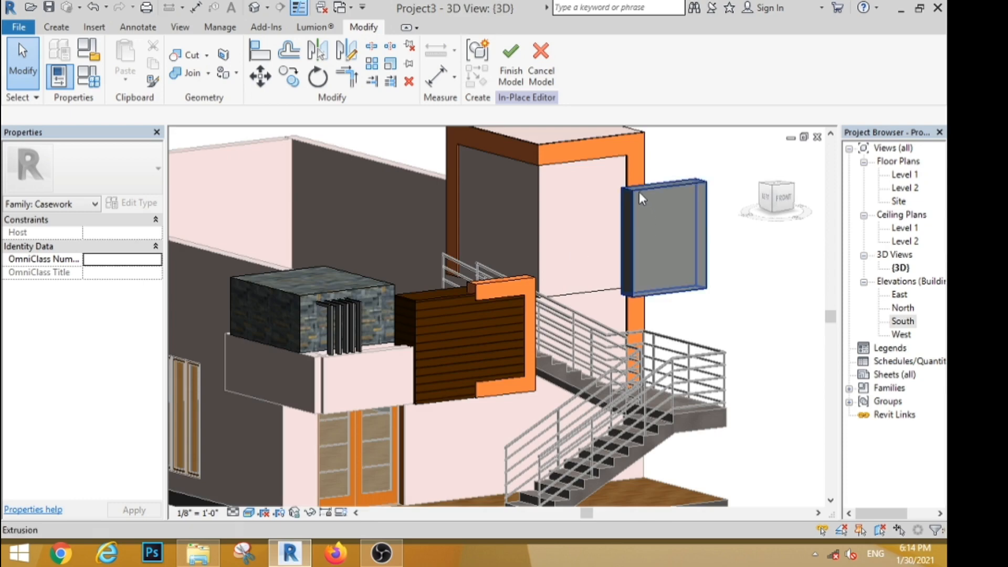
left_click(638, 191)
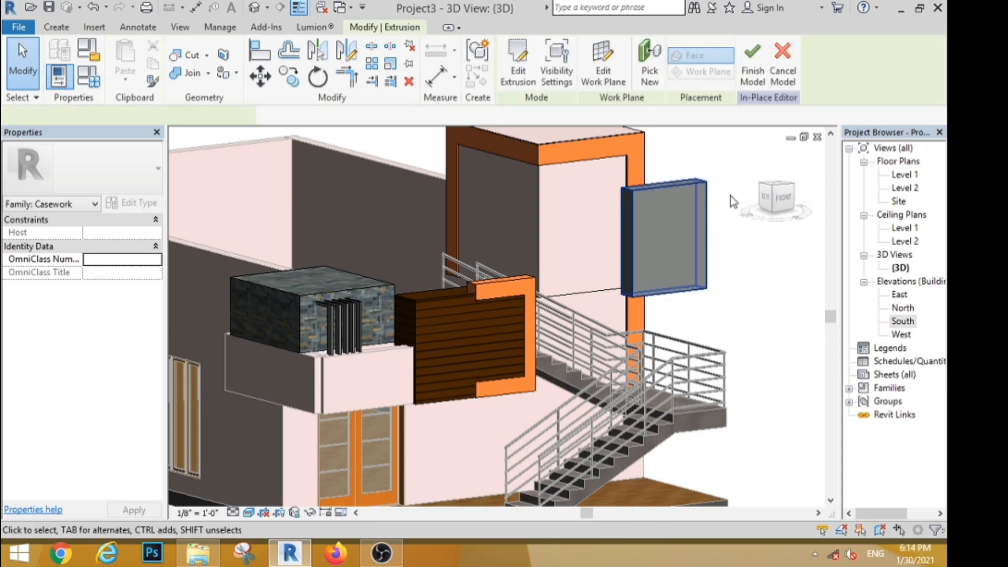
left_click(763, 199)
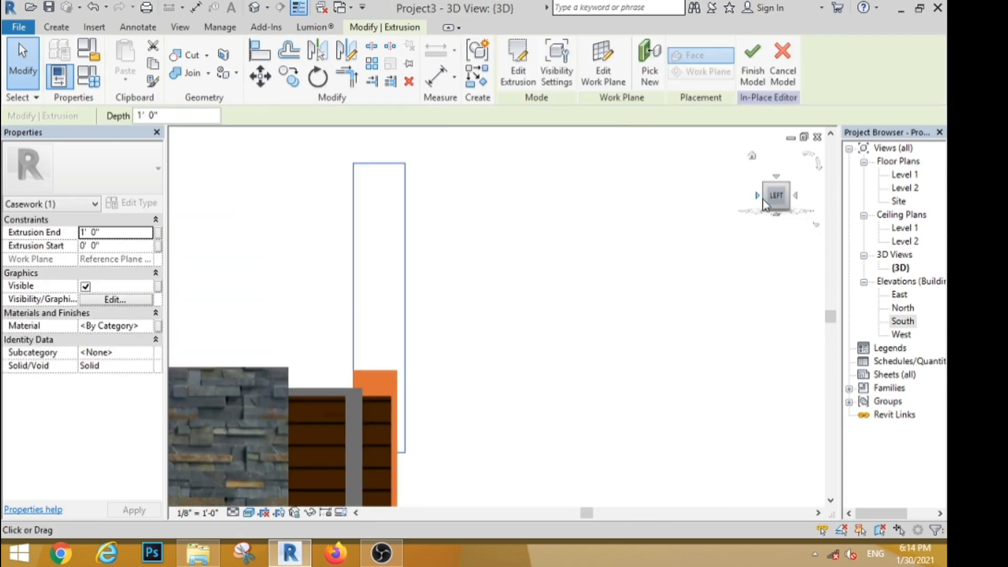
left_click(679, 270)
scroll(679, 270, "down", 3)
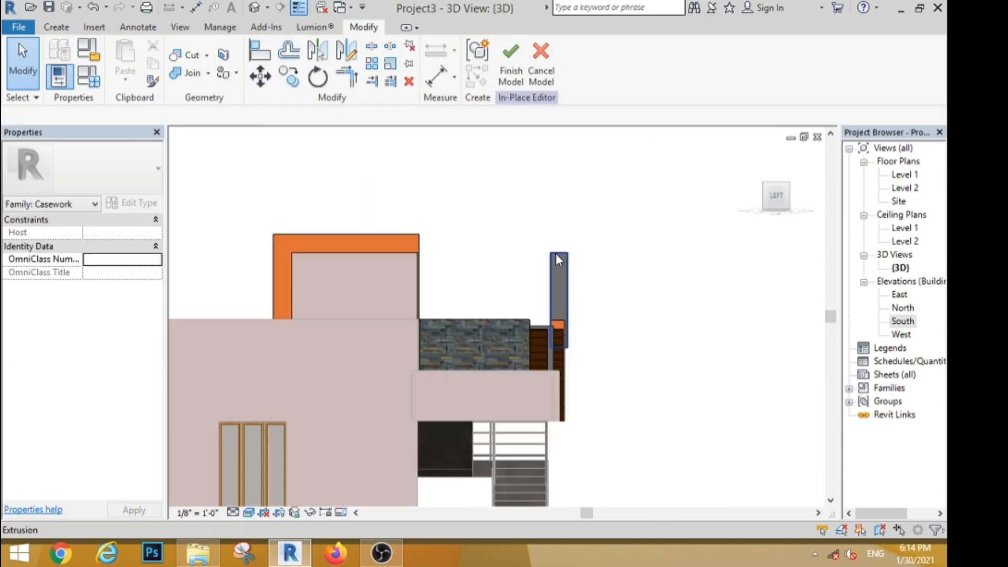
left_click(556, 254)
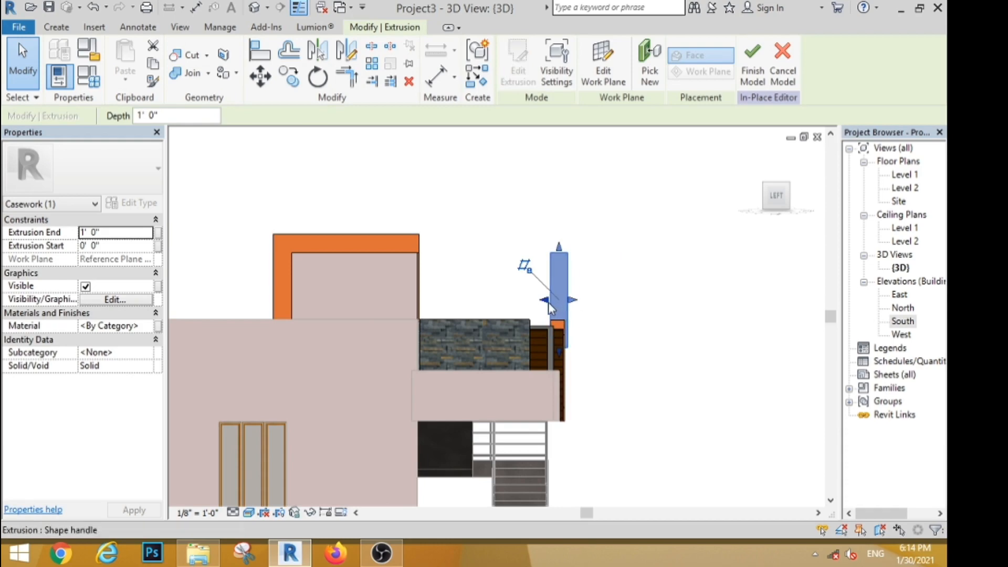
left_click_drag(513, 306, 294, 308)
scroll(570, 299, "up", 2)
- Pull the new extrusion's front face back to just beyond the tall block's front, at about -7' 8"
left_click_drag(576, 303, 348, 304)
scroll(394, 270, "up", 3)
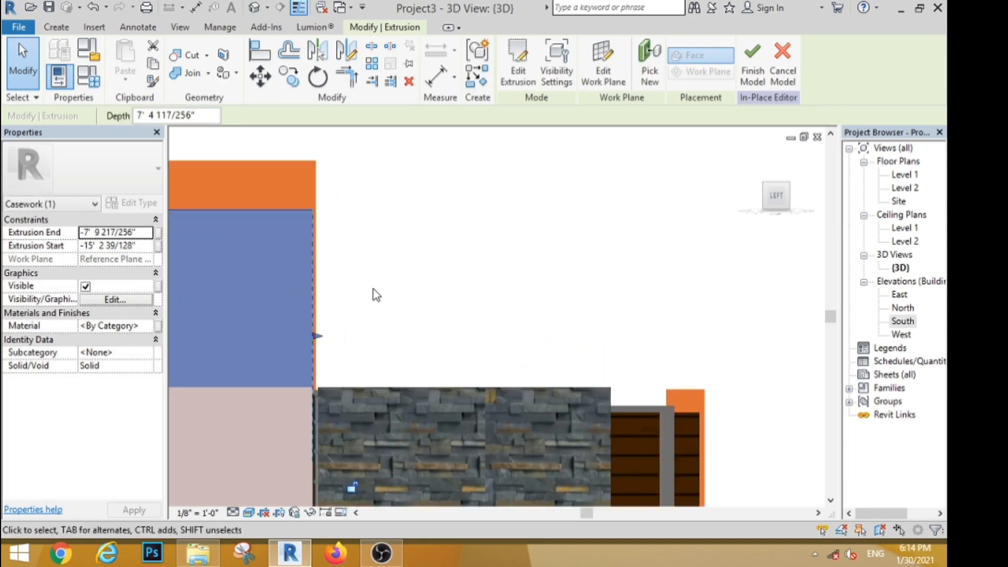
left_click_drag(290, 362, 292, 360)
left_click(387, 287)
scroll(387, 286, "down", 4)
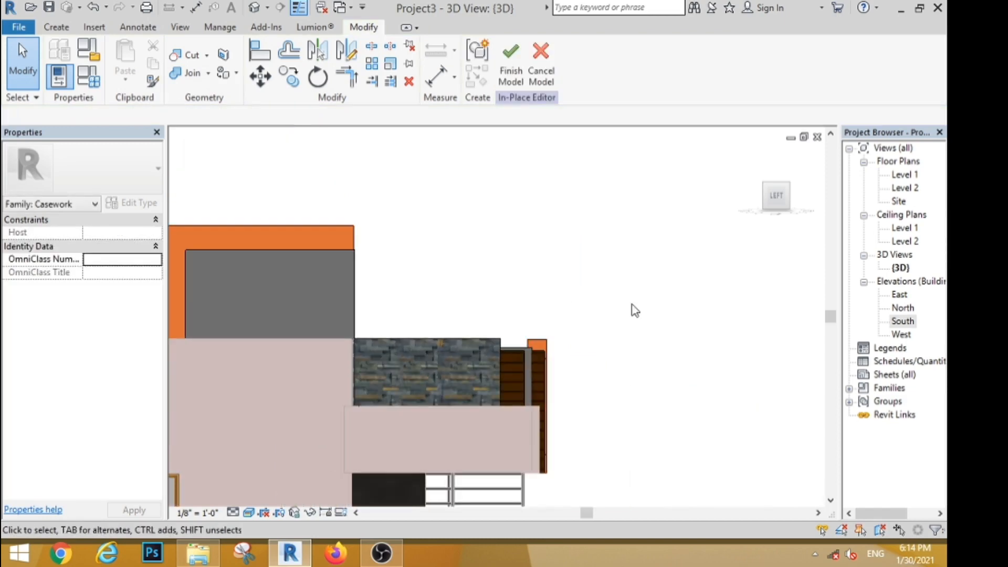
- Assign the material Default New Material(1) to the new extrusion inside the tall frame
middle_click_drag(712, 325, 630, 313, "shift")
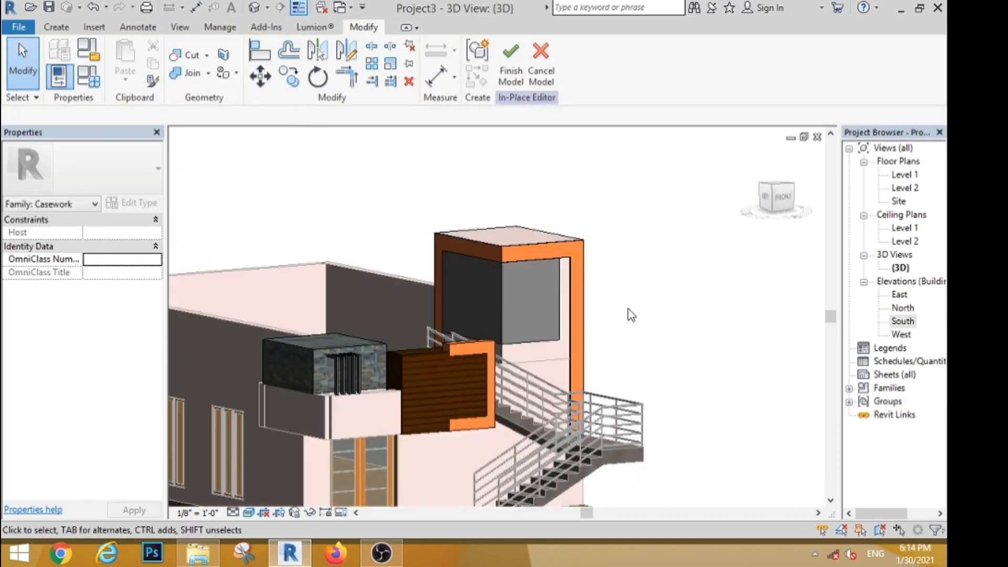
left_click(439, 329)
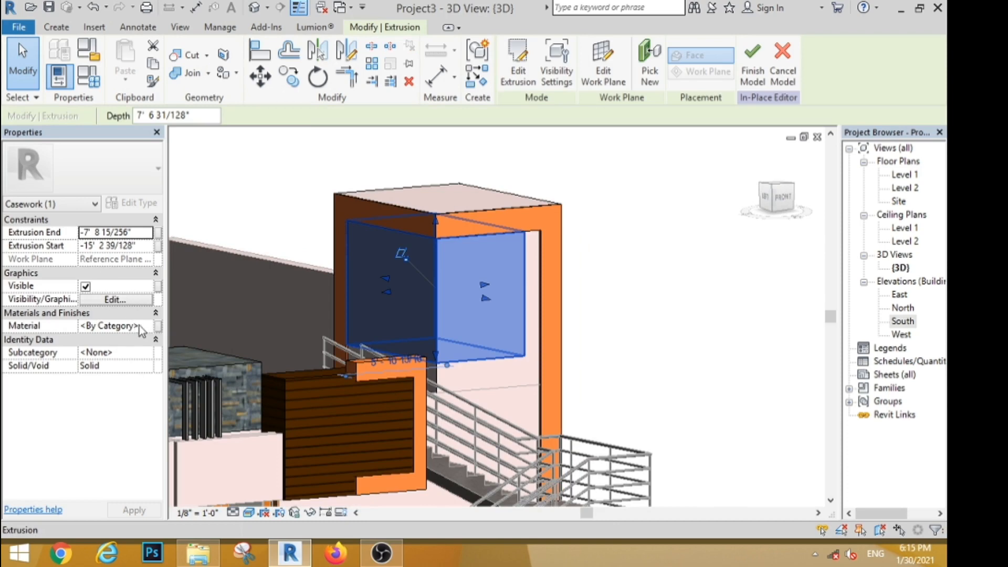
left_click(143, 325)
left_click(143, 325)
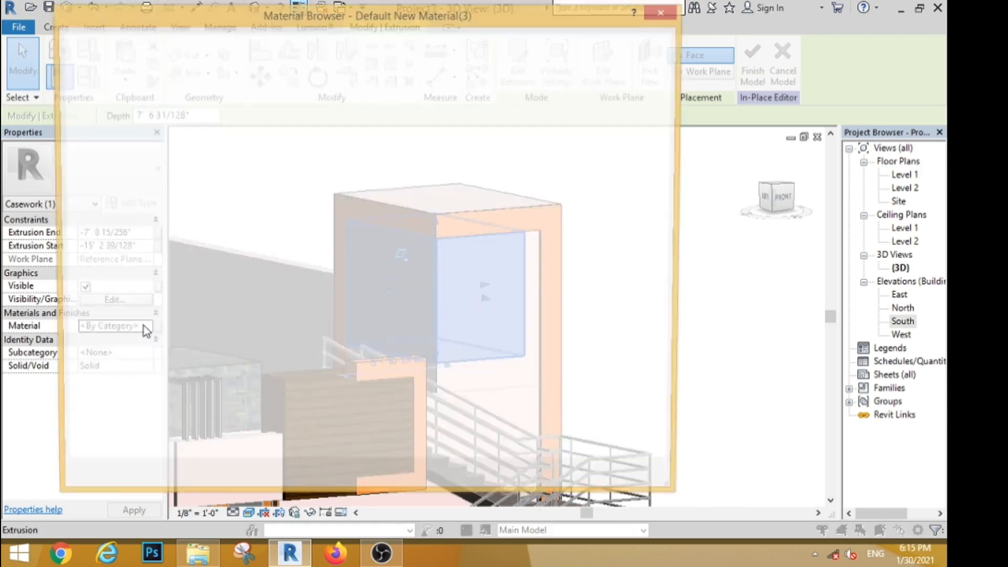
left_click(131, 150)
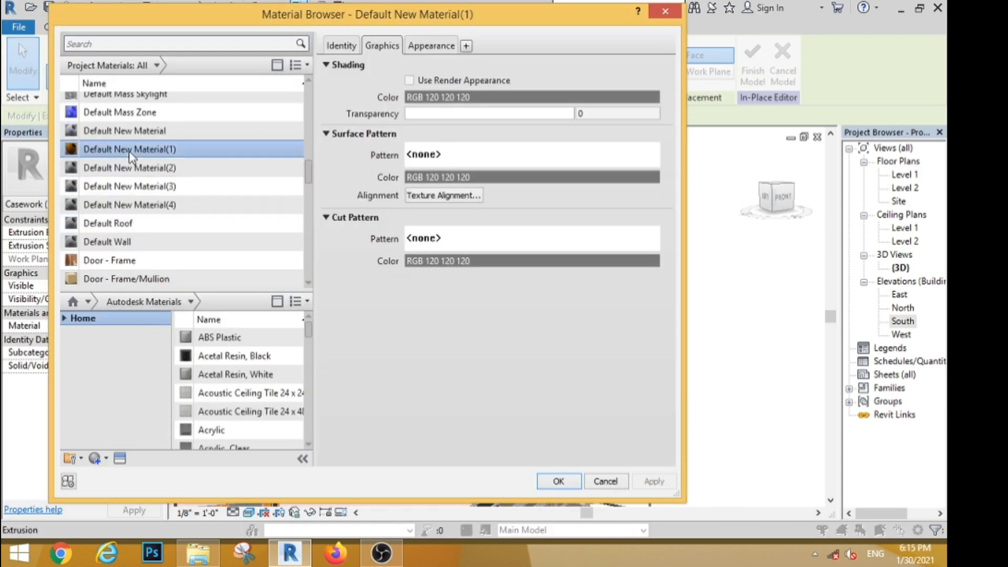
left_click(558, 481)
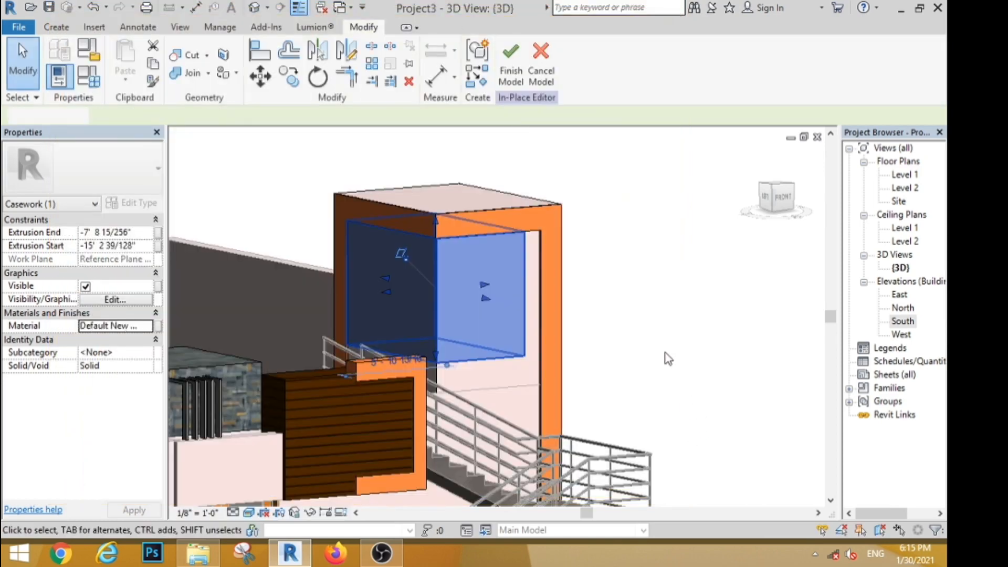
left_click(666, 355)
scroll(629, 318, "down", 3)
scroll(663, 398, "up", 3)
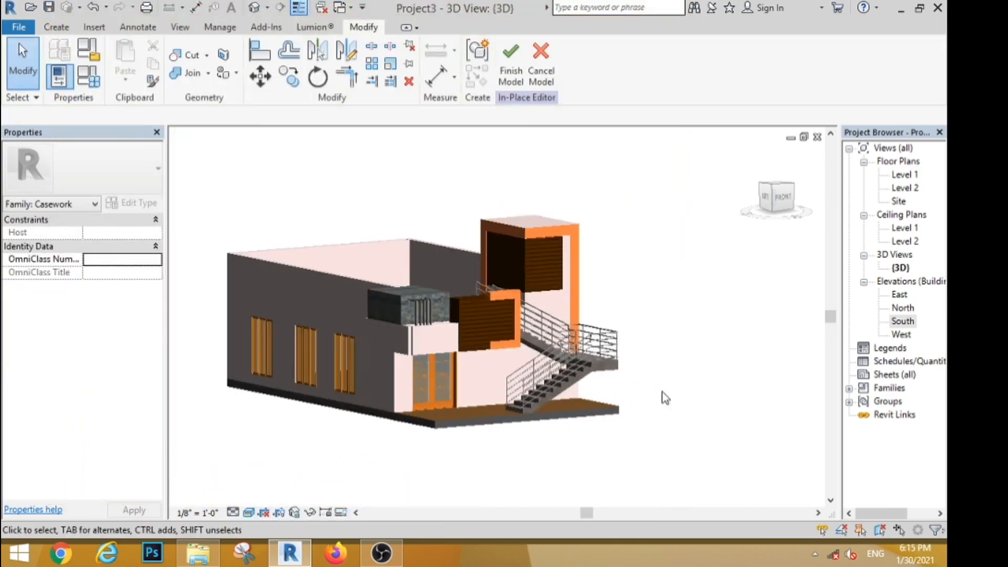
- Finish the in-place model and enclose the building on Level 1 with a rectangular wall, 5' 0" high, base offset -1' 0", about 33' 6" wide
double_click(907, 177)
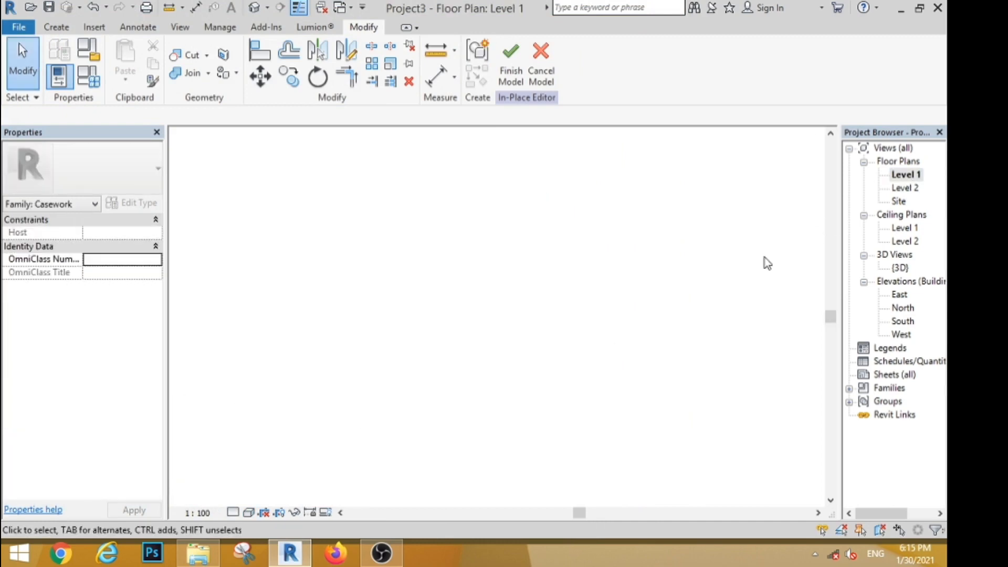
left_click(509, 65)
left_click(63, 55)
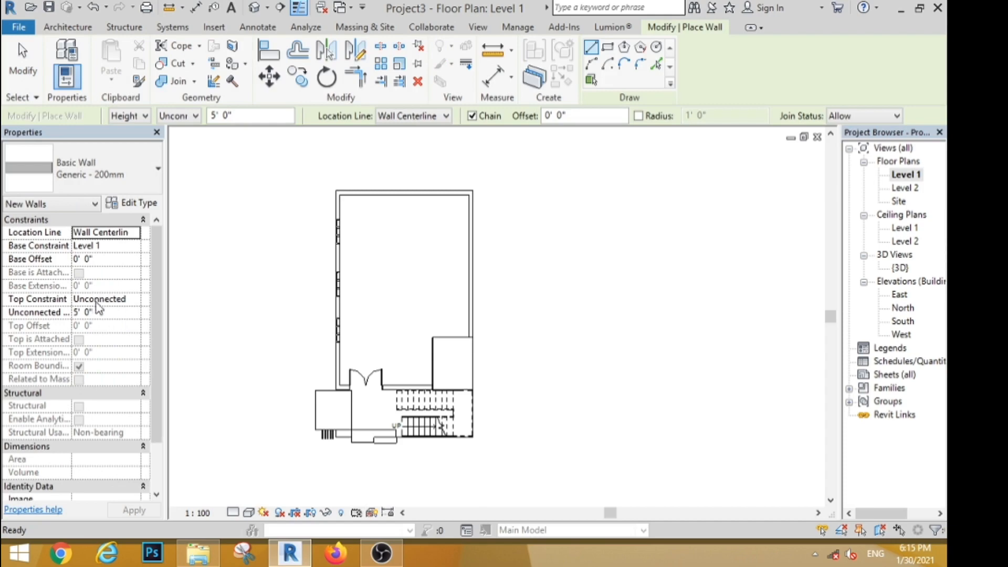
left_click(103, 258)
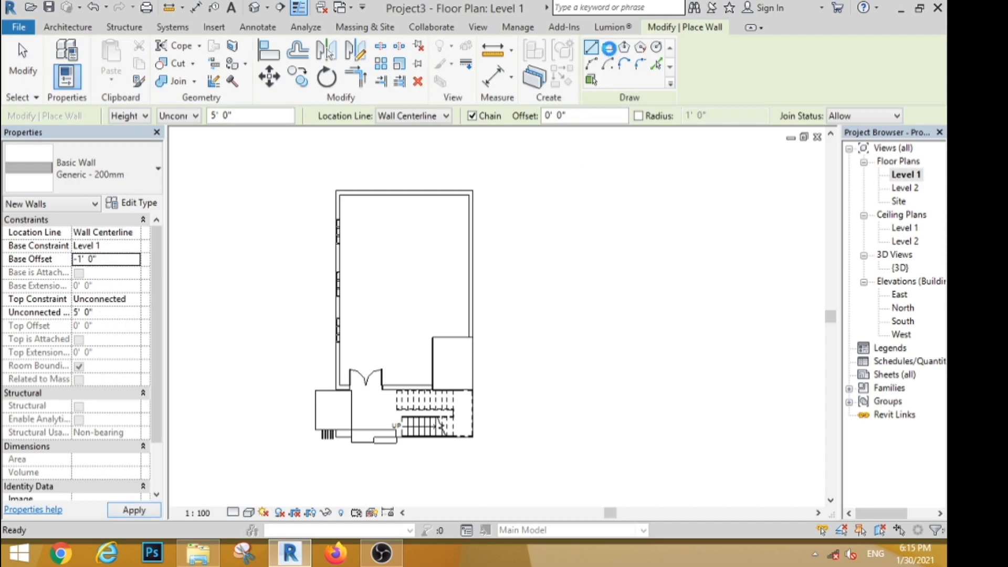
left_click(607, 48)
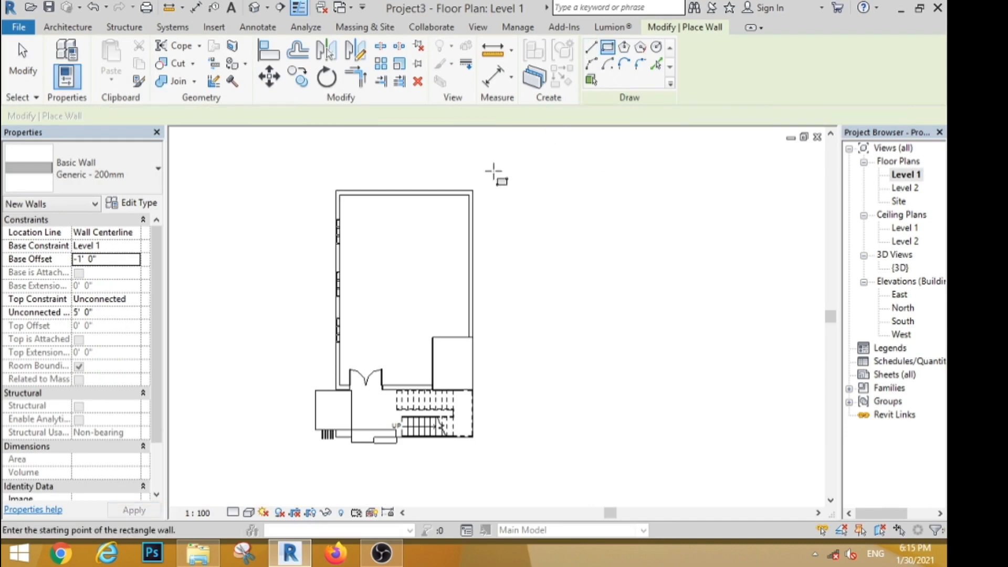
left_click(497, 167)
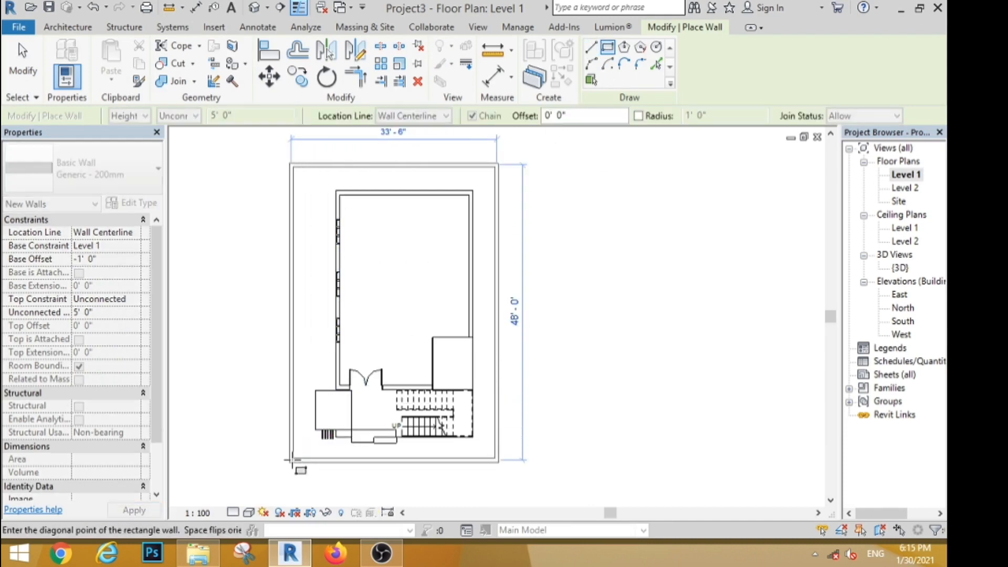
left_click(291, 451)
key("Escape")
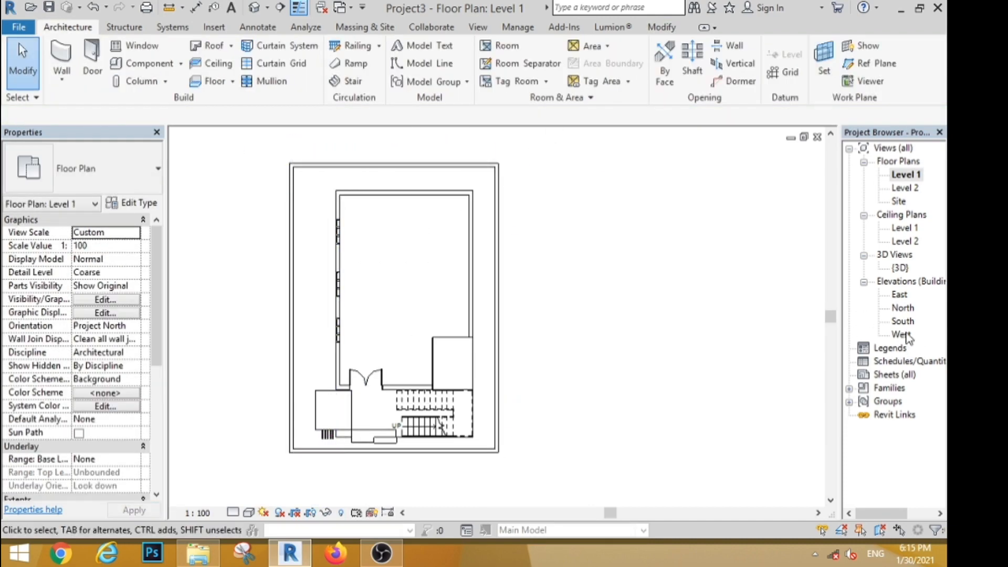
- In the South elevation, edit the in-place casework and start an extrusion on the boundary wall's front face as work plane
double_click(903, 321)
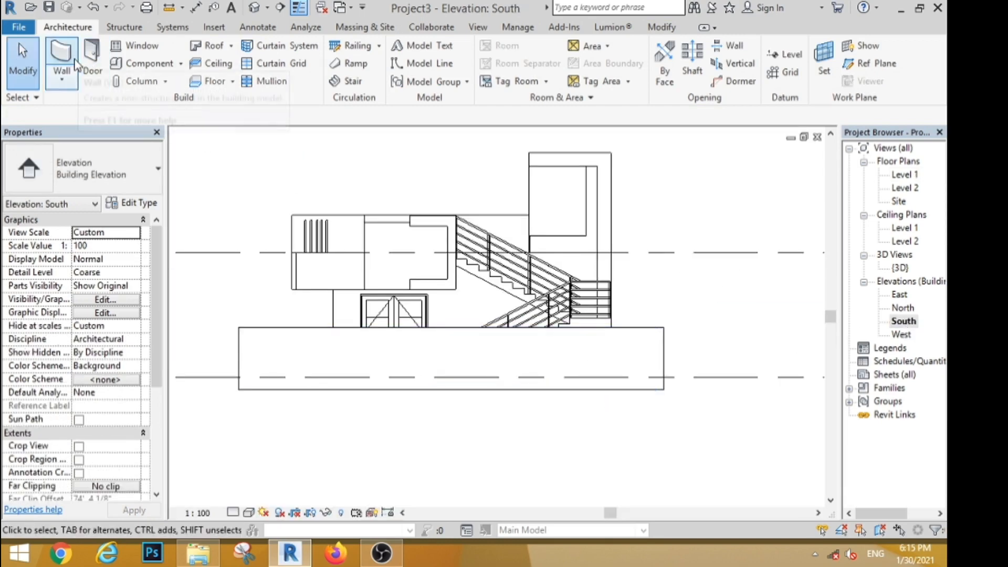
left_click(559, 177)
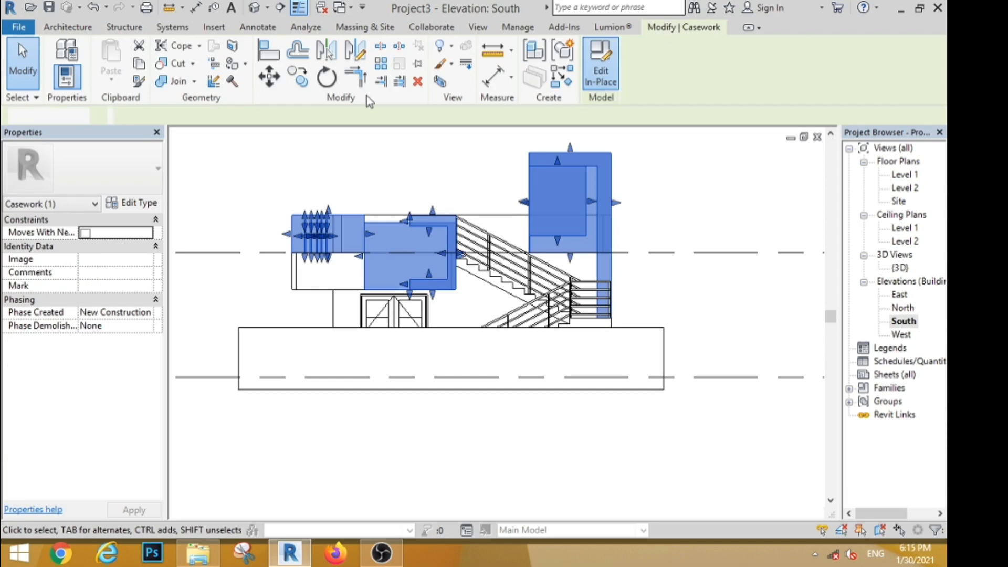
left_click(601, 61)
left_click(136, 57)
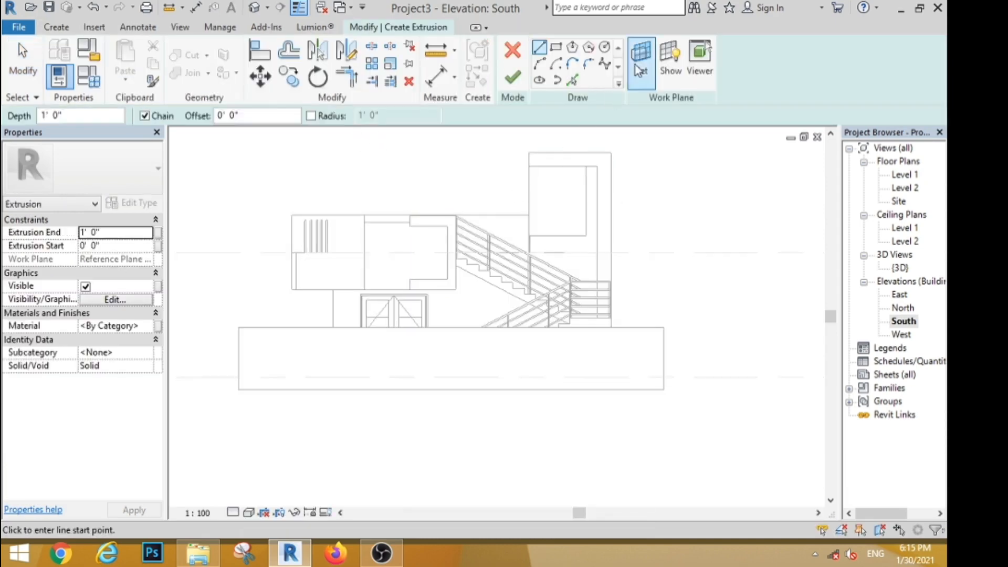
left_click(641, 58)
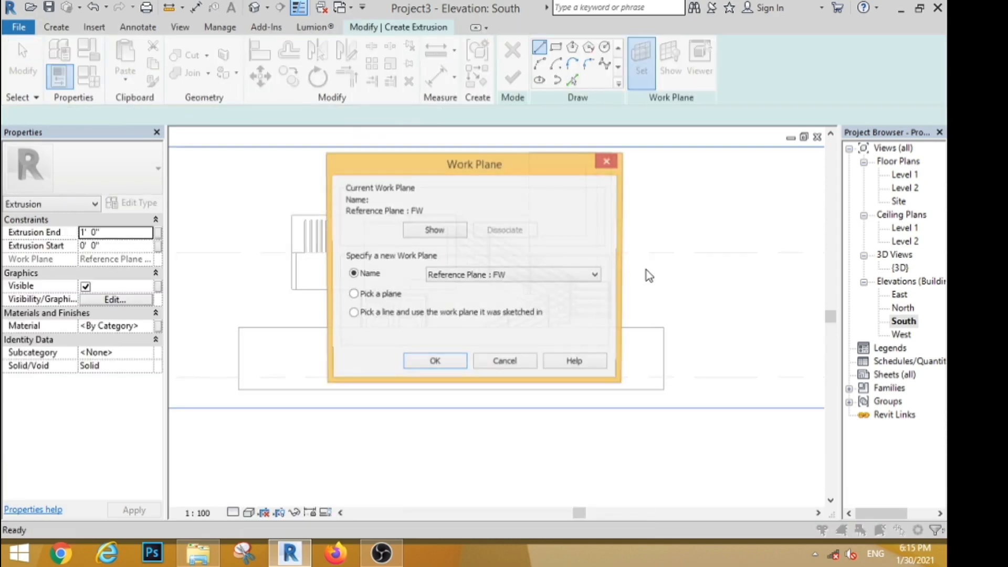
left_click(367, 297)
key("Return")
left_click(614, 332)
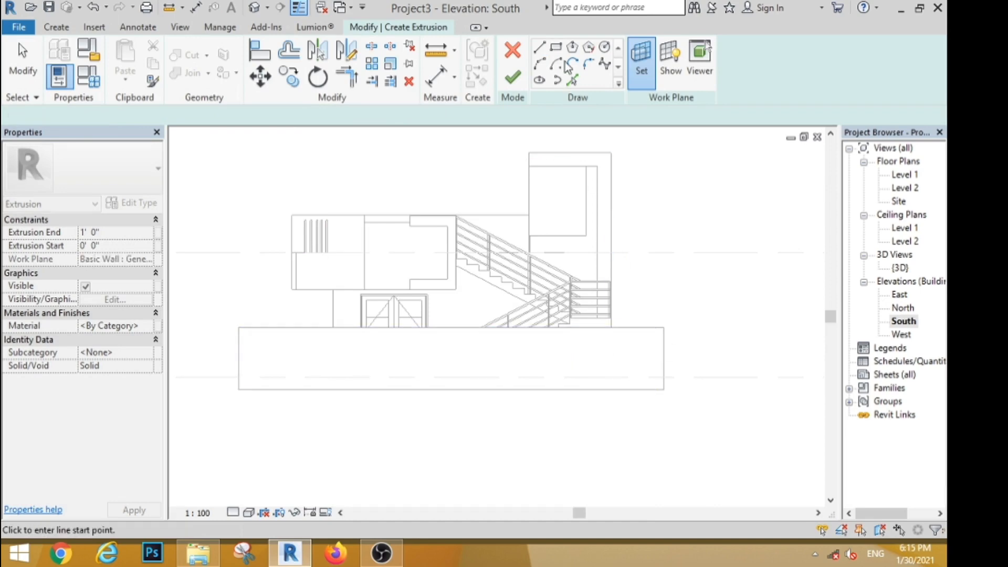
- Sketch an 8' 0" by 5' 0" rectangle (about) at the boundary wall's right end and an overlapping one about 9' 6" by 4' 6"
left_click(556, 47)
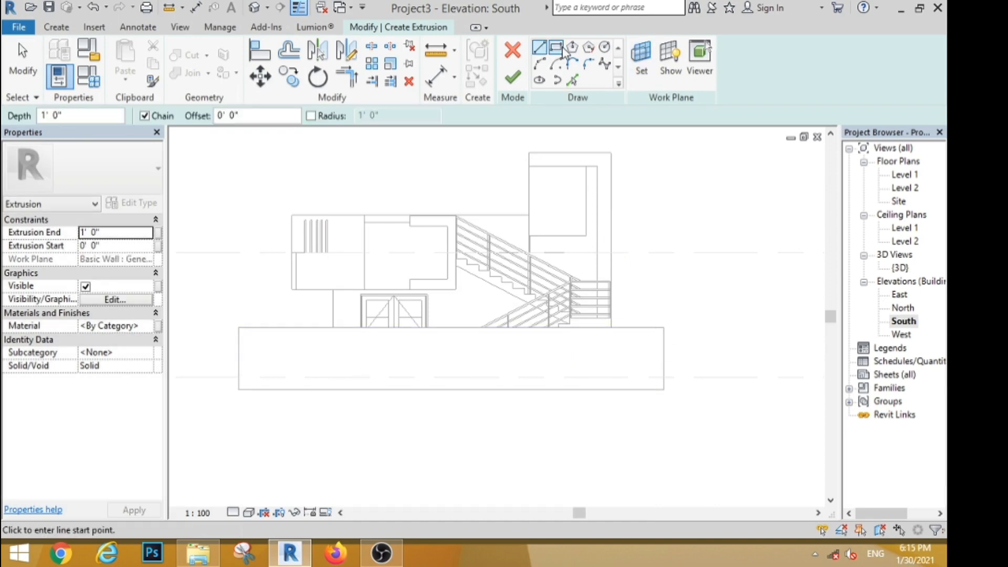
left_click(663, 328)
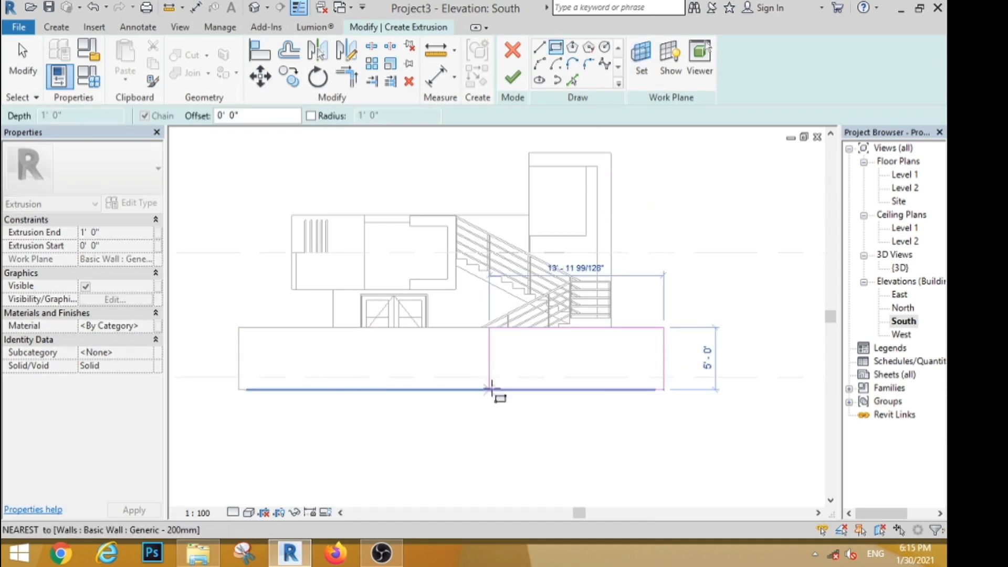
left_click(564, 389)
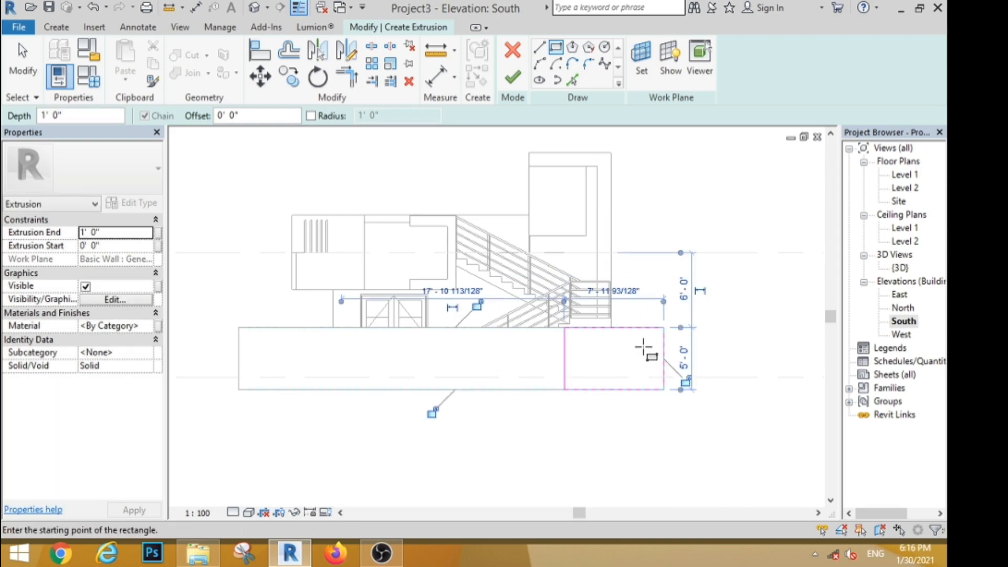
left_click(641, 341)
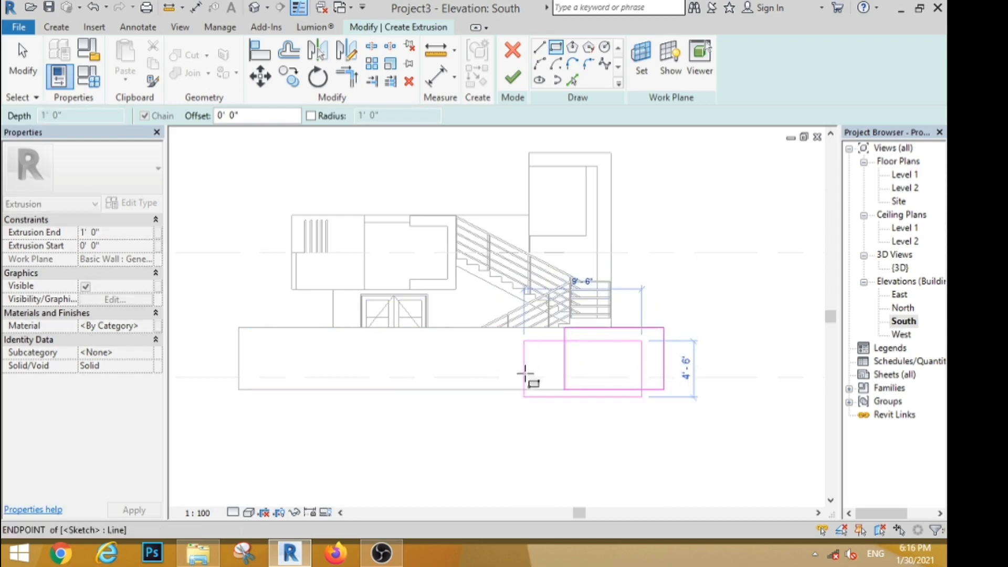
left_click(523, 397)
- Trim the two overlapping rectangles against each other into an inverted L along the boundary wall's top edge and right end
left_click(348, 78)
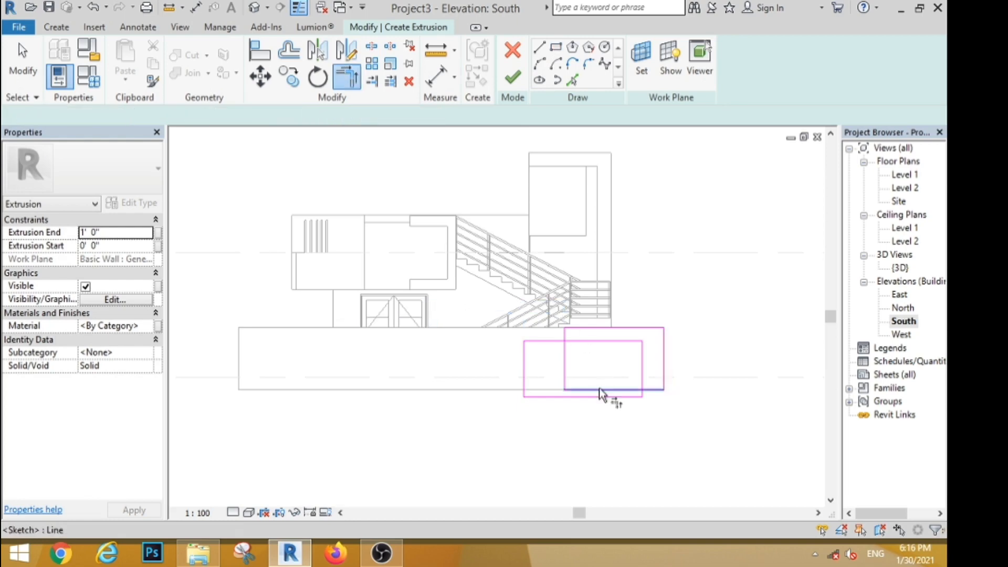
scroll(598, 386, "up", 3)
left_click(538, 293)
left_click(559, 307)
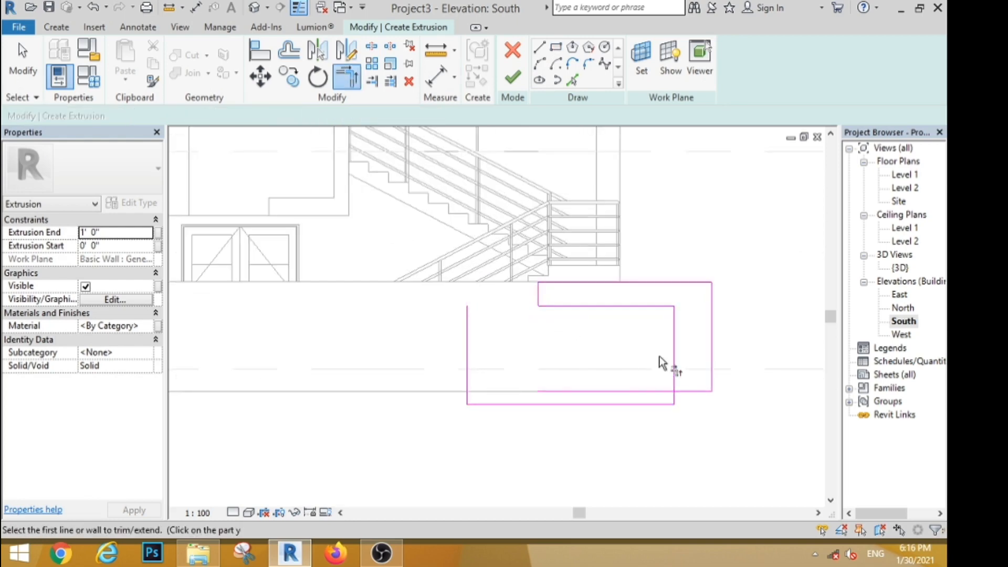
left_click(675, 373)
left_click(687, 392)
key("Escape")
key("Escape")
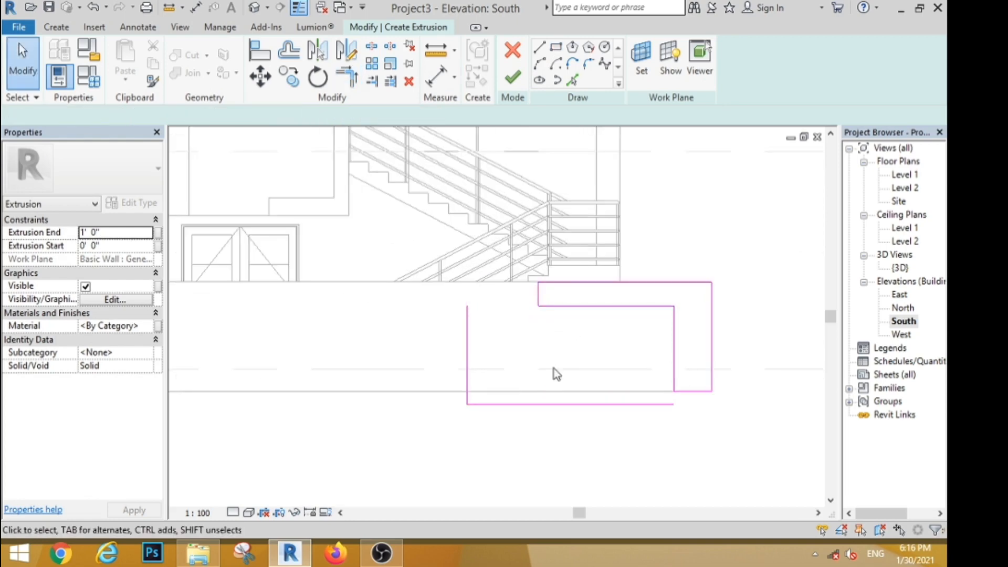
- Delete the leftover sketch lines and finish the L-shaped extrusion with a depth of 1' 0"
left_click_drag(527, 347, 431, 423)
left_click(408, 81)
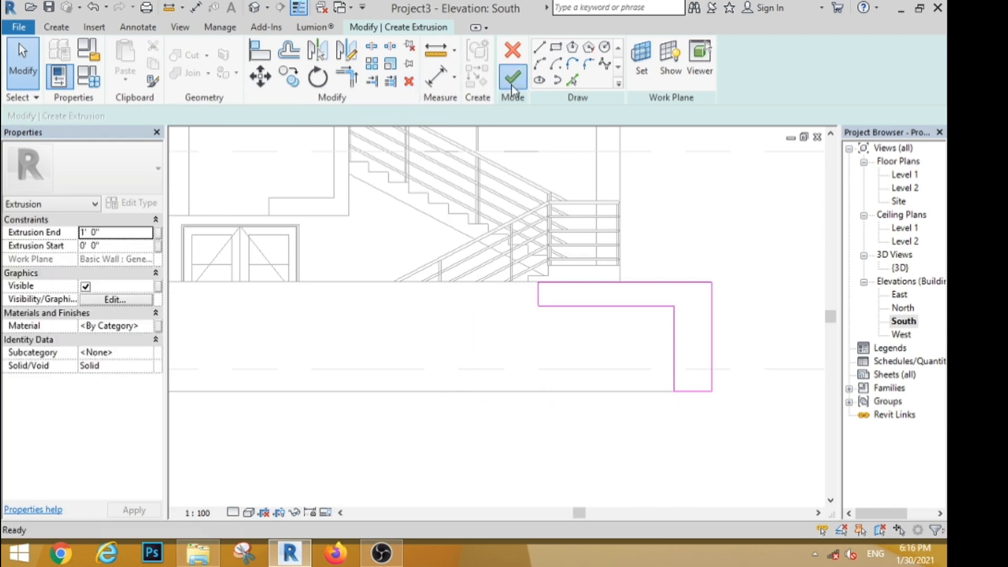
left_click(513, 77)
- Extrude a rectangle about 10' 3" by 5' 0", 1' 0" deep, on the boundary wall, ending at the L-shaped frame's inner vertical edge
left_click(56, 27)
left_click(55, 58)
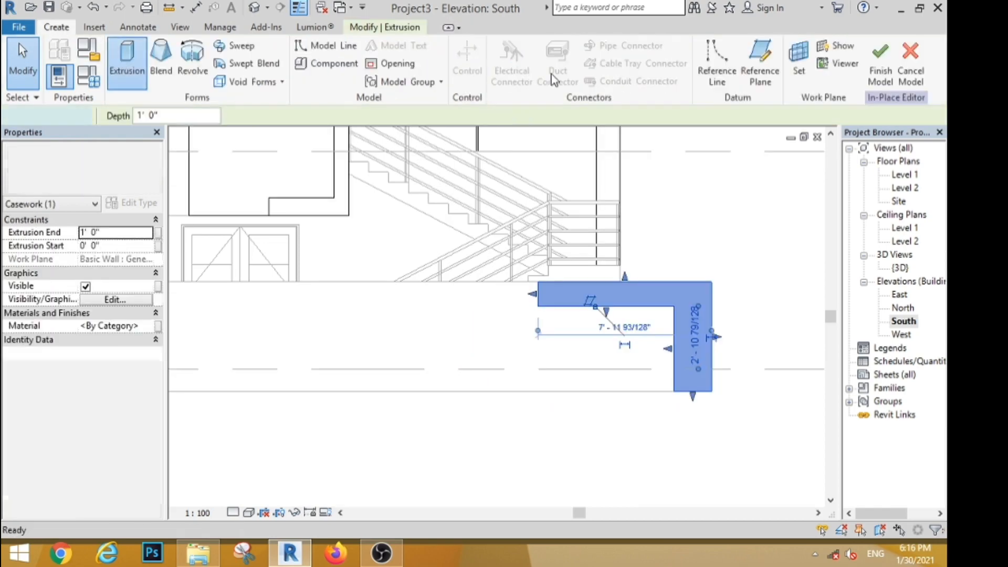
left_click(556, 49)
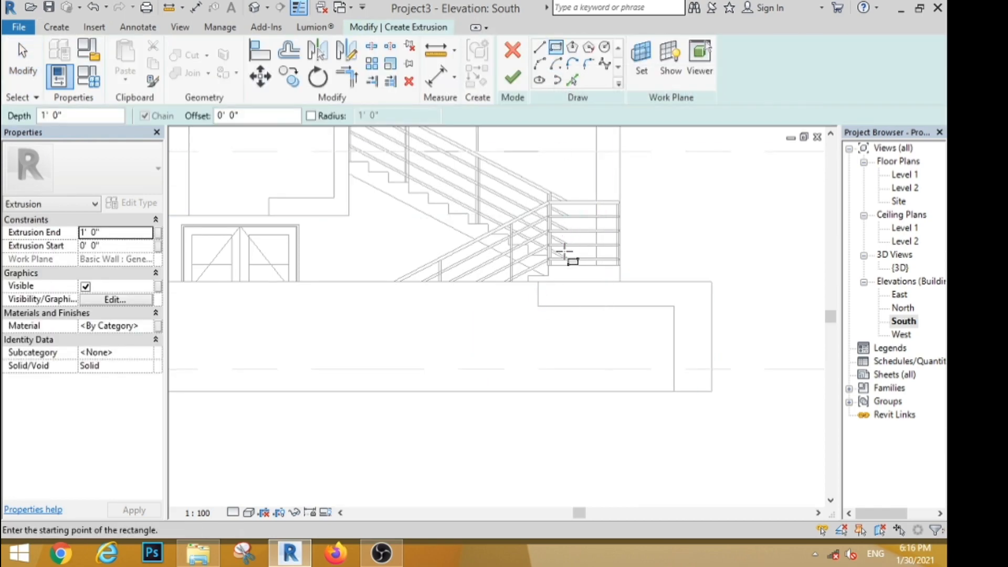
left_click(450, 282)
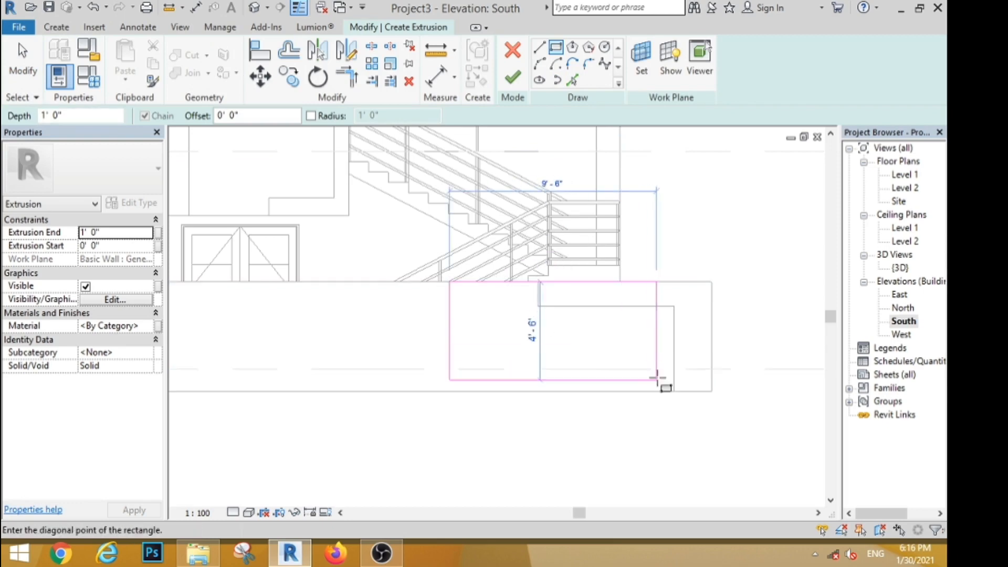
left_click(674, 391)
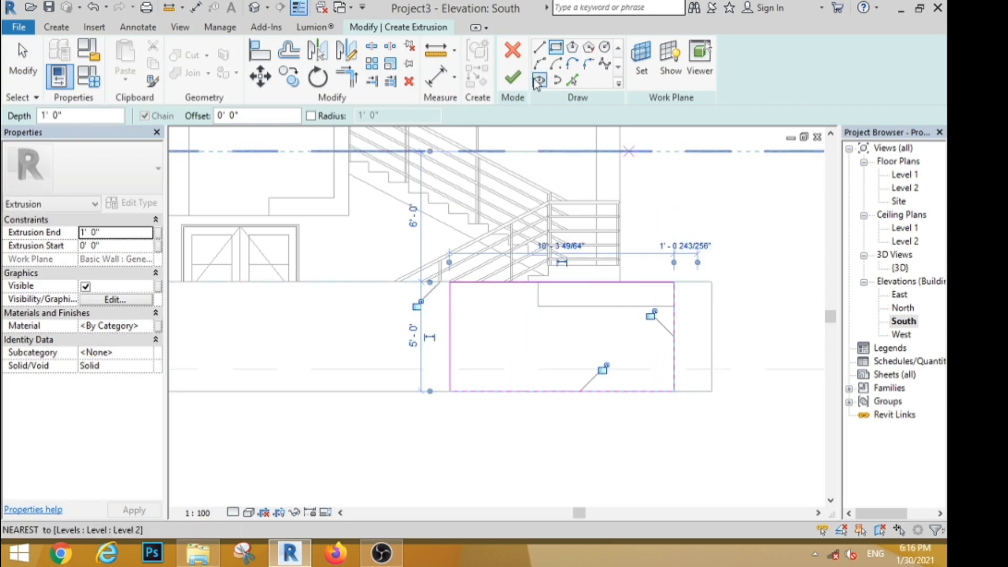
left_click(512, 78)
left_click(732, 261)
- In the 3D view, set the extrusion end of the L-shaped frame on the boundary wall to 6"
scroll(653, 243, "down", 4)
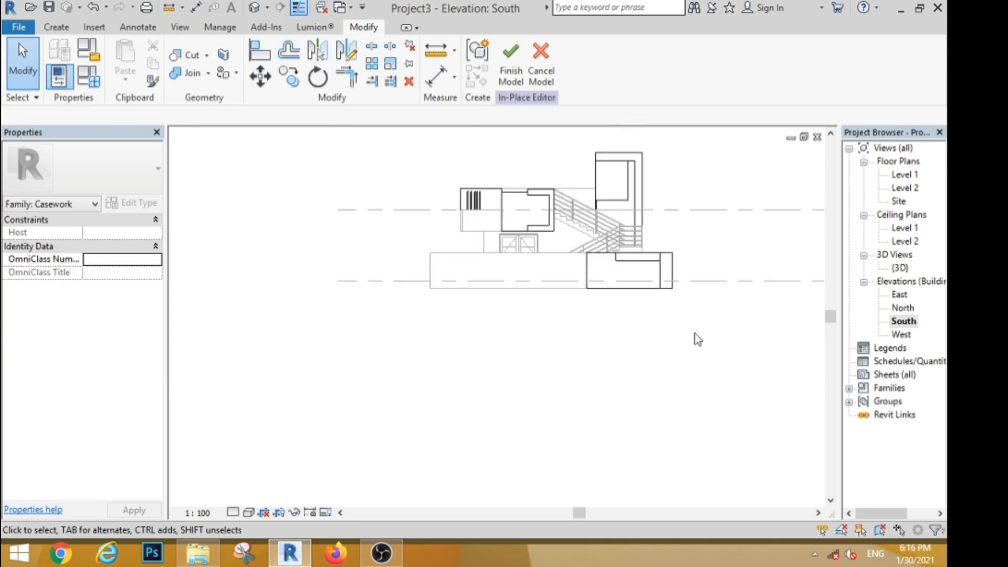
middle_click_drag(714, 342, 691, 407)
left_click(262, 8)
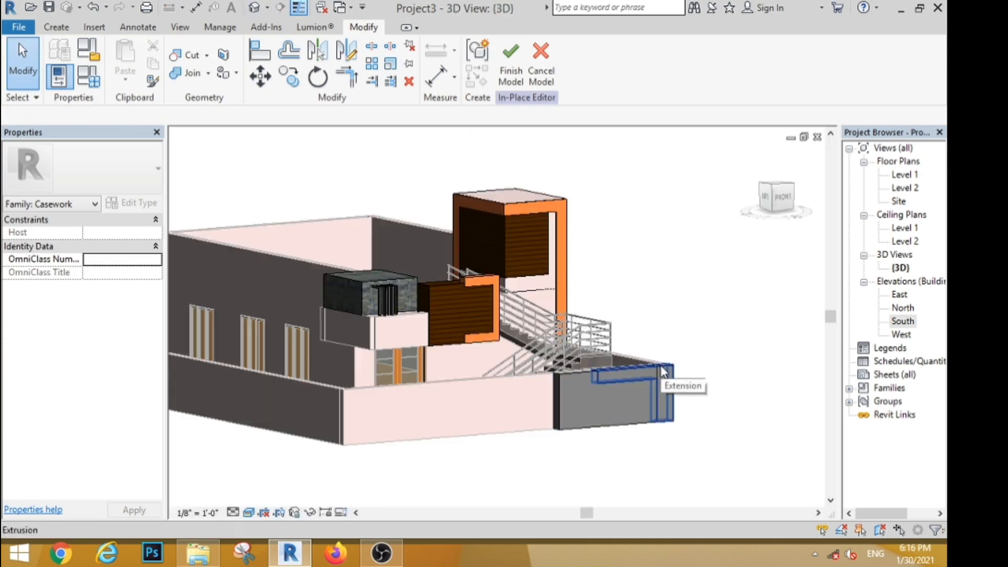
left_click(653, 369)
left_click(127, 234)
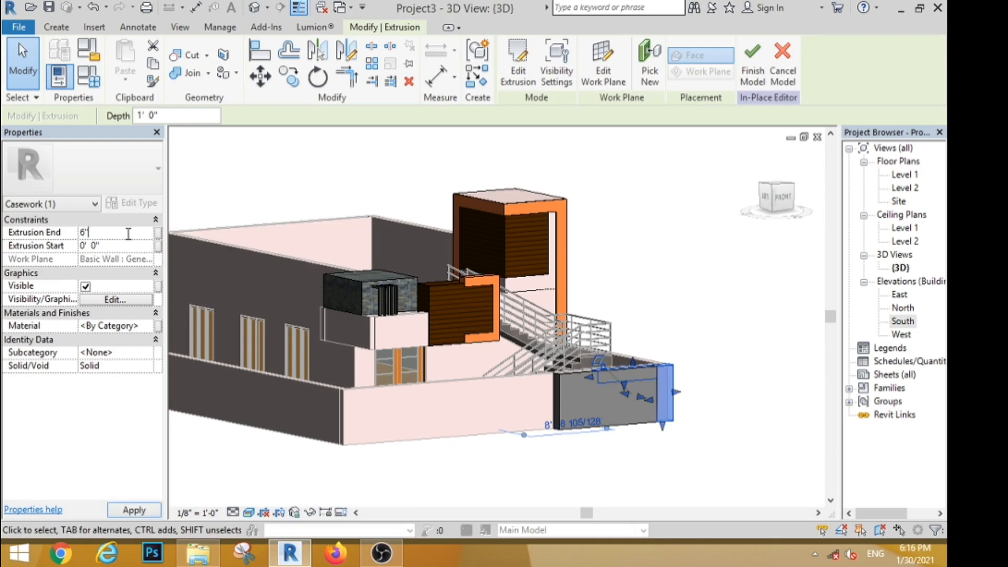
left_click(528, 484)
- Set the extrusion end of the rectangular panel on the boundary wall to 3"
left_click(563, 407)
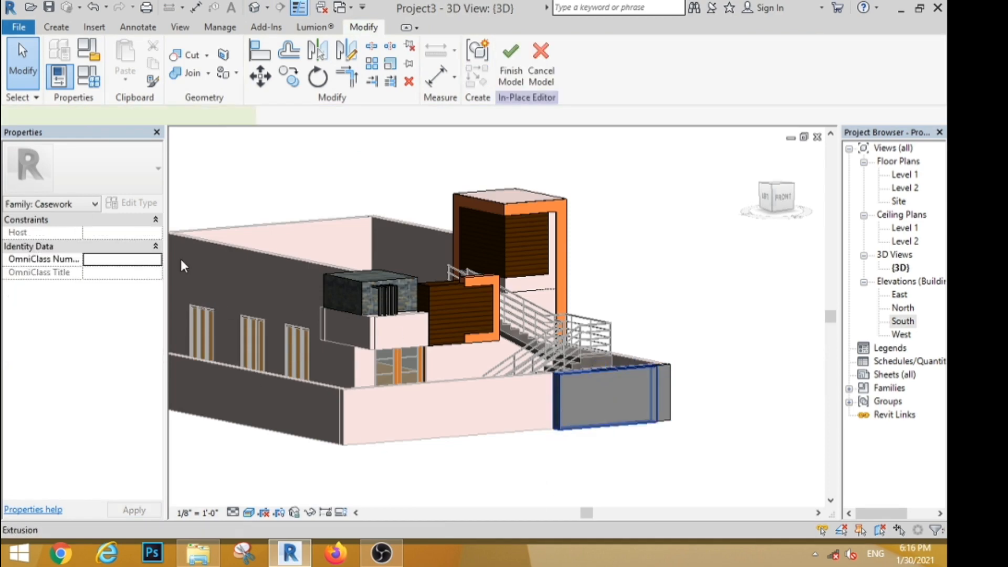
left_click(112, 232)
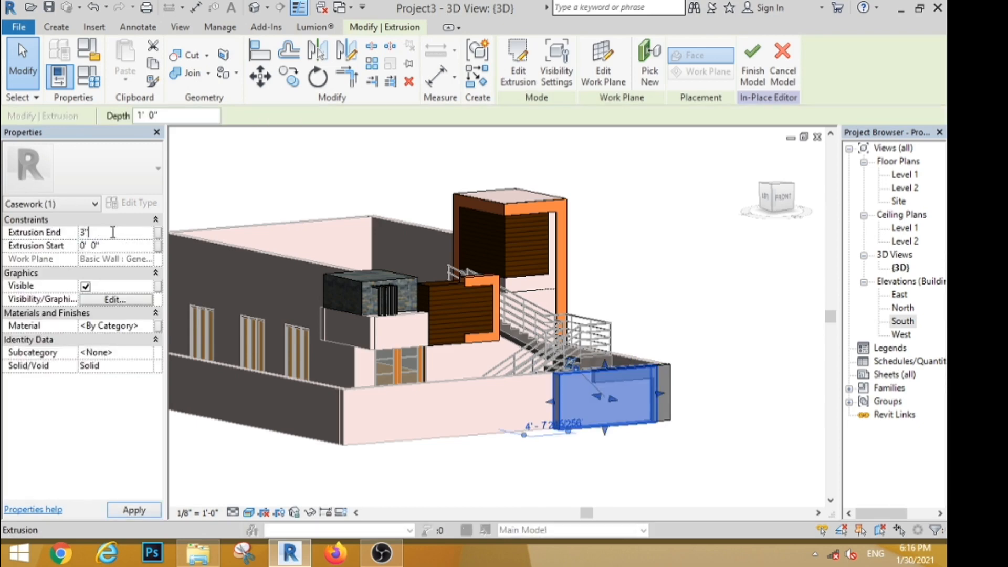
left_click(635, 275)
- Assign the material Default New Material(3) to the L-shaped frame on the boundary wall
scroll(649, 392, "up", 2)
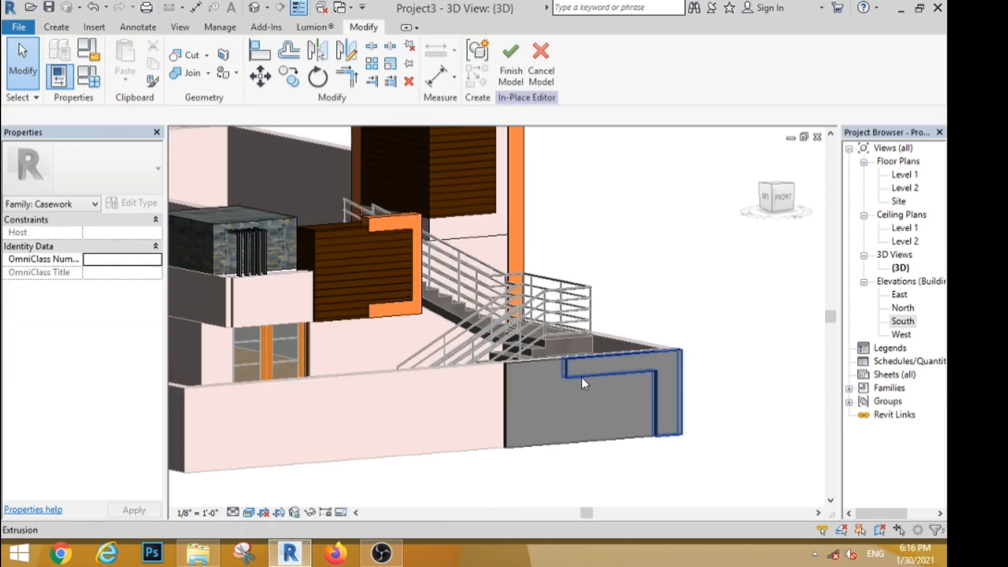
left_click(582, 378)
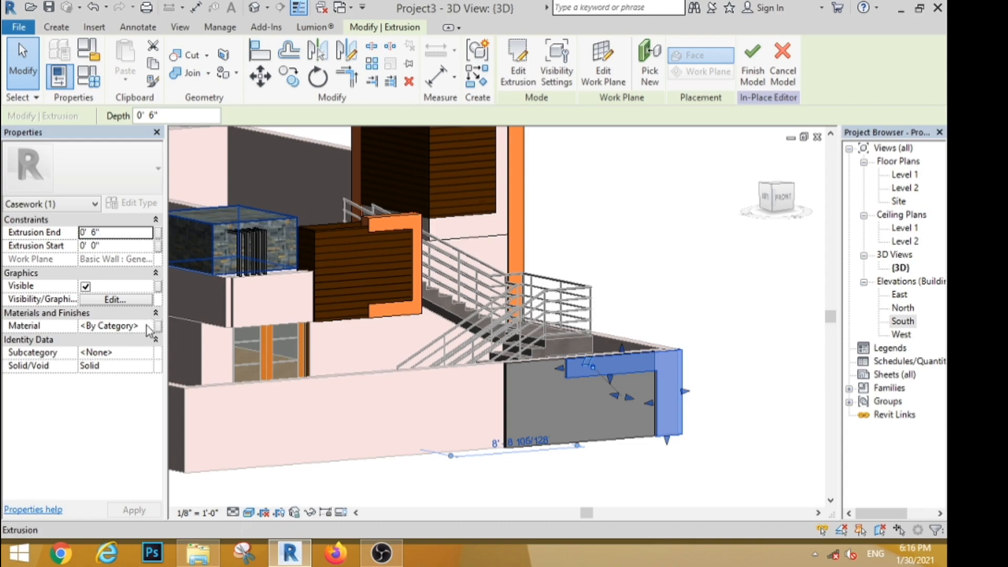
left_click(147, 325)
left_click(146, 325)
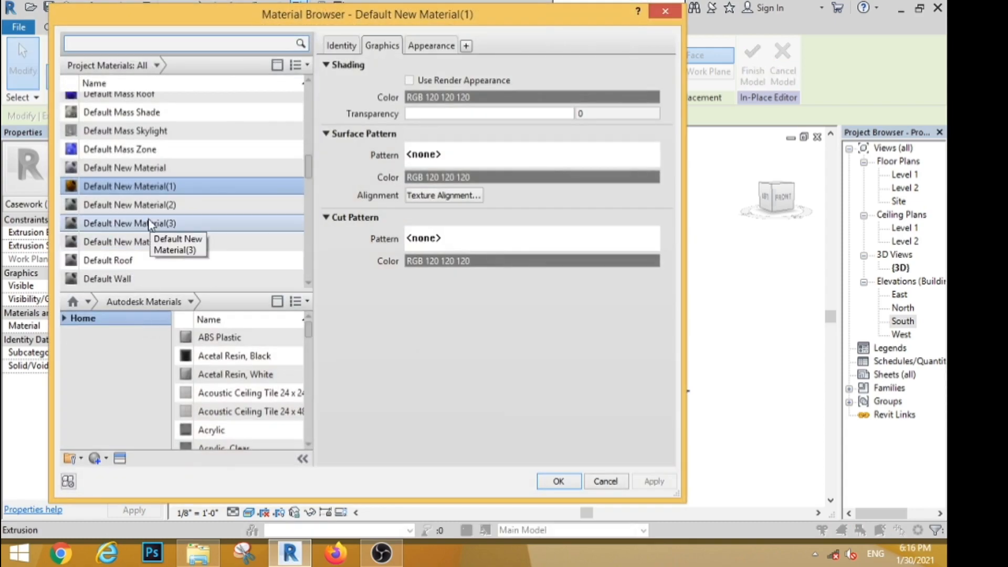
left_click(150, 225)
left_click(557, 481)
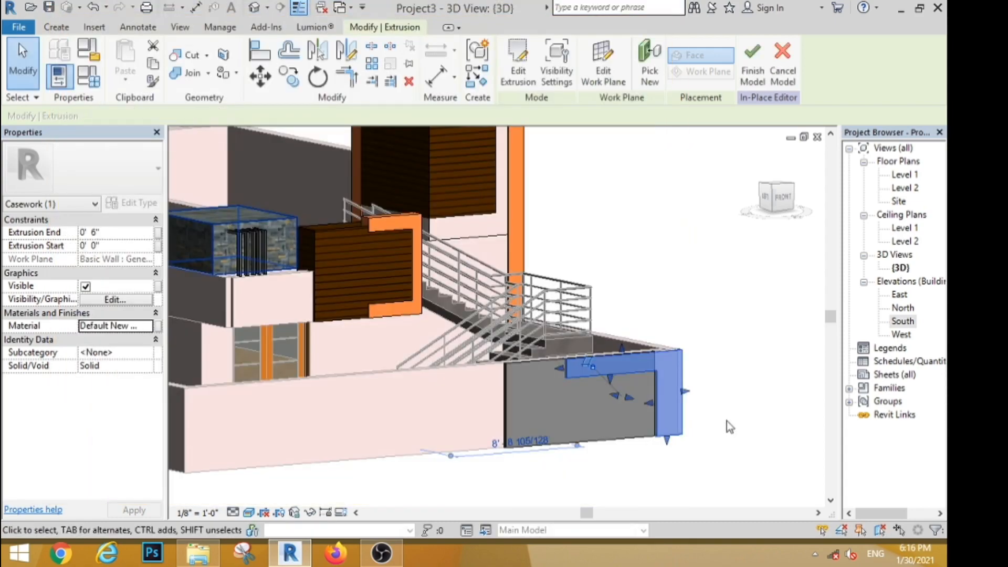
- Assign the material Default New Material(1) to the rectangular panel on the boundary wall
left_click(506, 397)
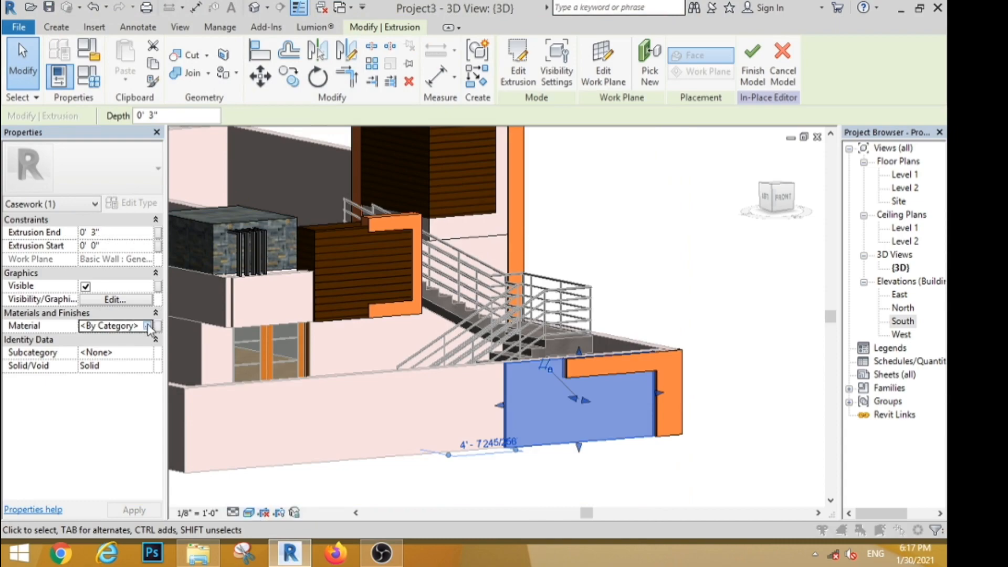
left_click(147, 326)
left_click(107, 151)
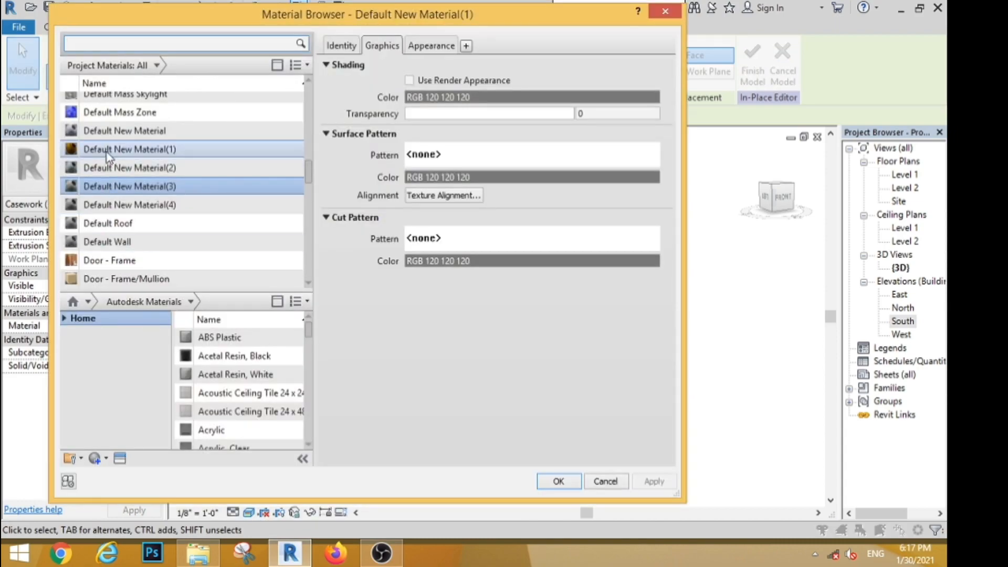
left_click(558, 482)
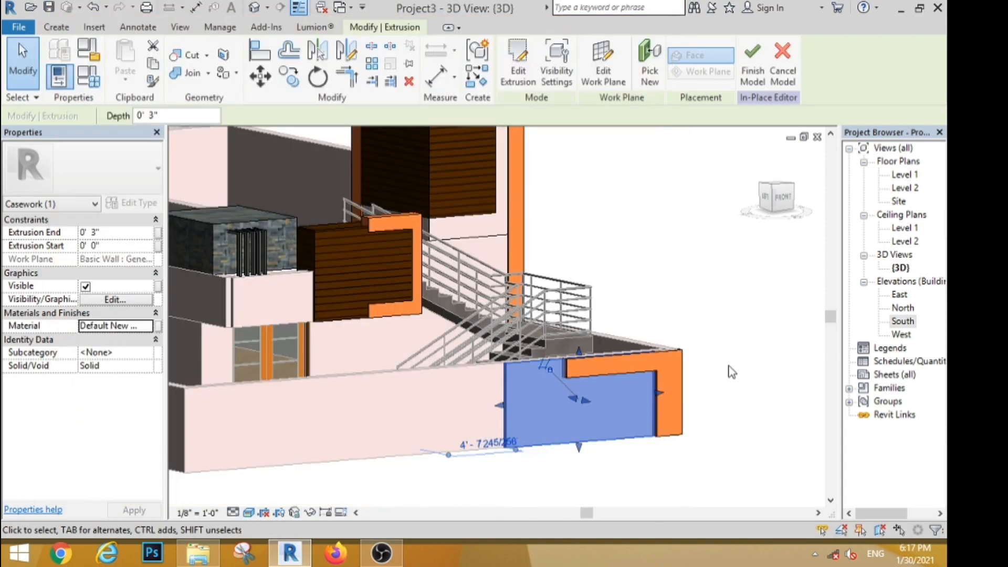
- From the left view, start an extrusion with the building's side wall containing the three windows as its work plane
left_click(731, 372)
scroll(617, 278, "down", 5)
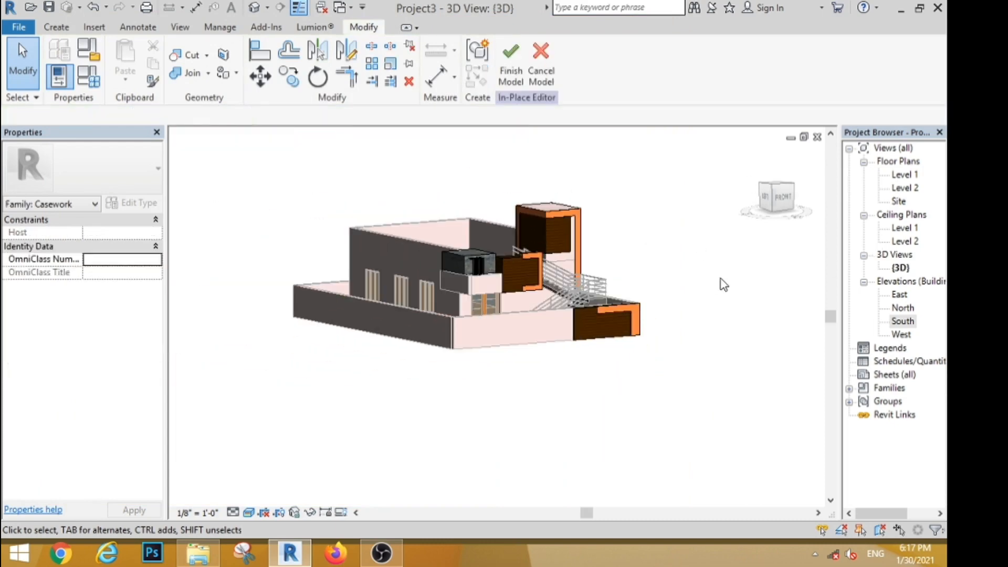
left_click(770, 204)
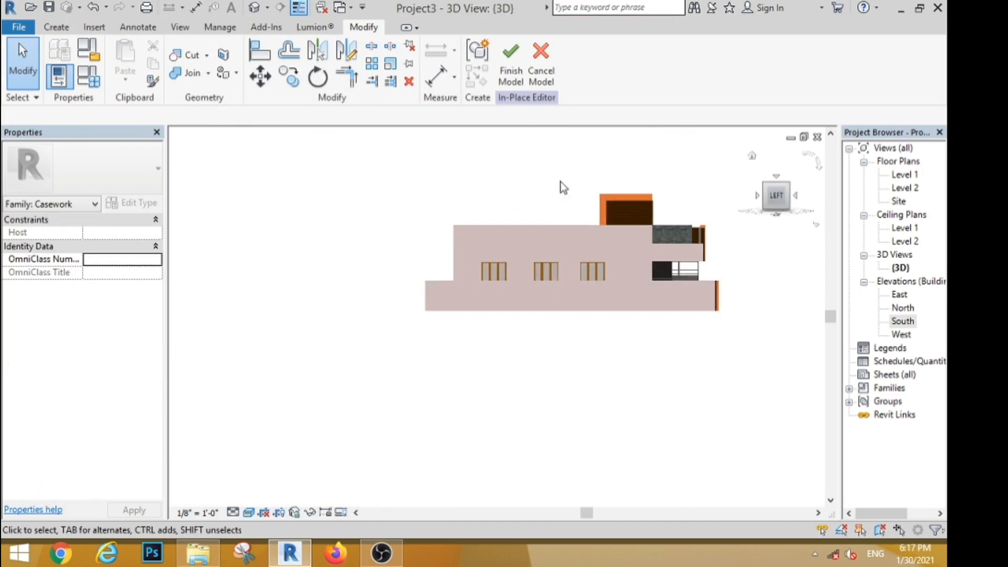
left_click(54, 28)
left_click(119, 57)
left_click(641, 55)
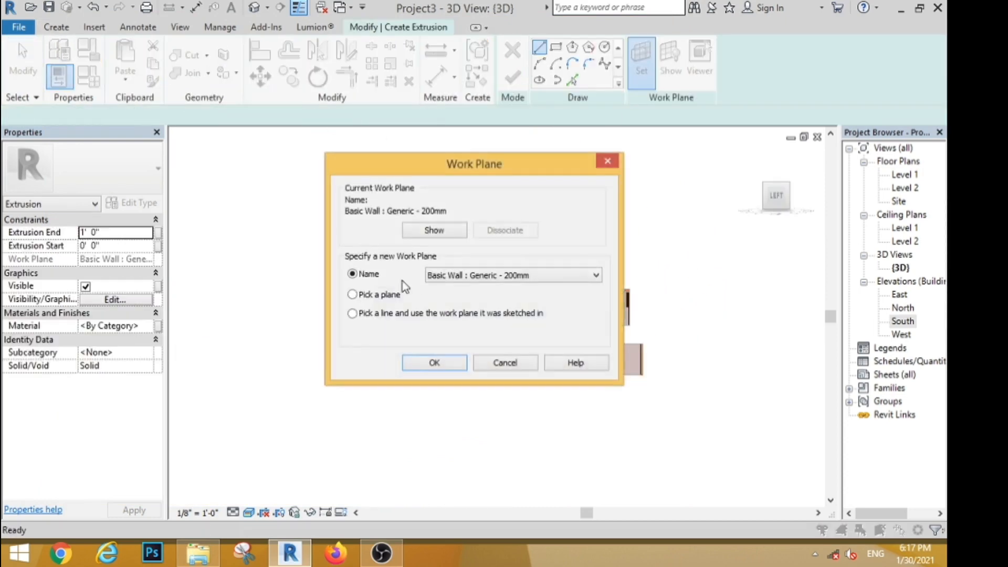
left_click(434, 362)
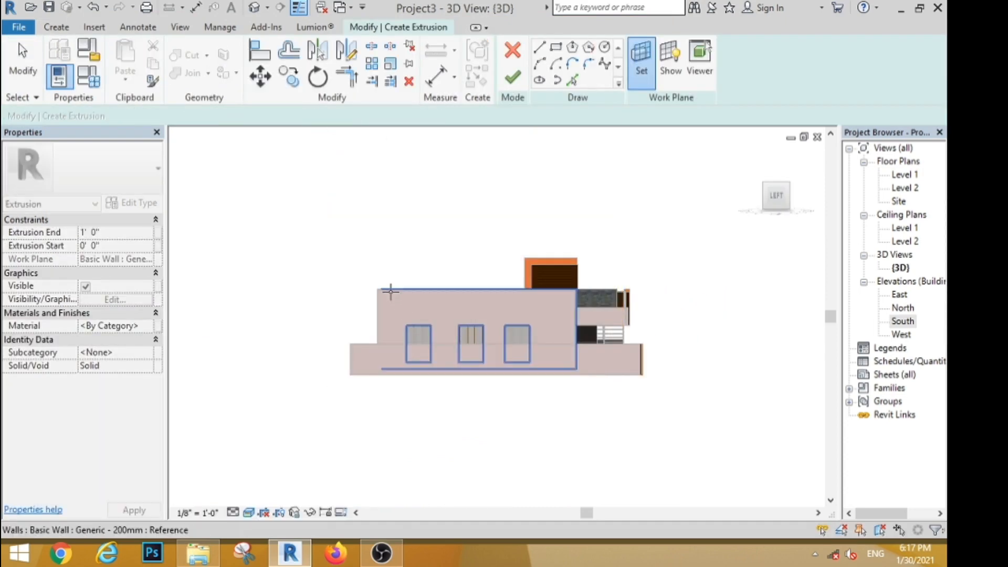
left_click(388, 288)
- Sketch a thin rectangle about 6" high spanning above the three side windows and extrude it 2' as a canopy
left_click(557, 48)
scroll(507, 338, "up", 4)
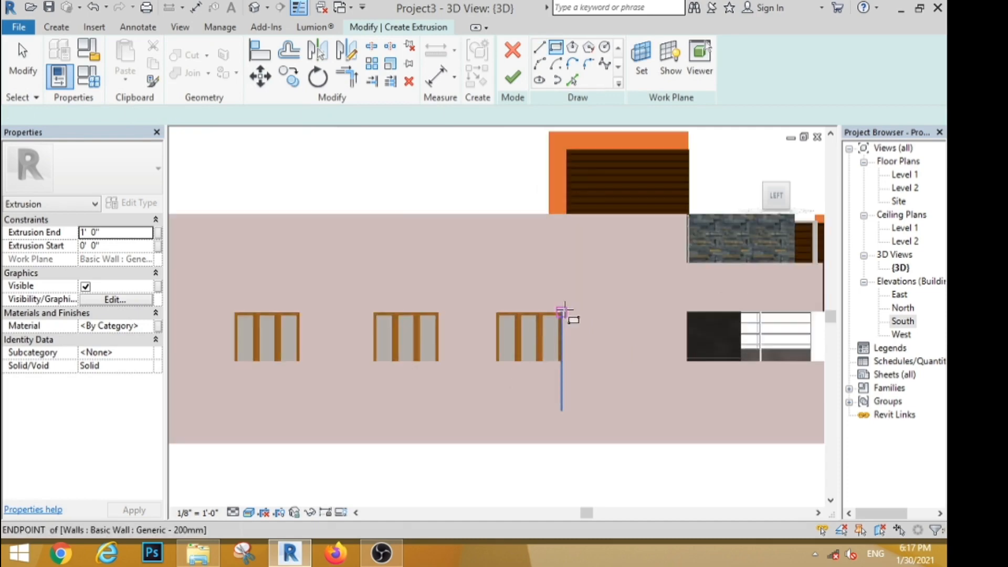
left_click(573, 311)
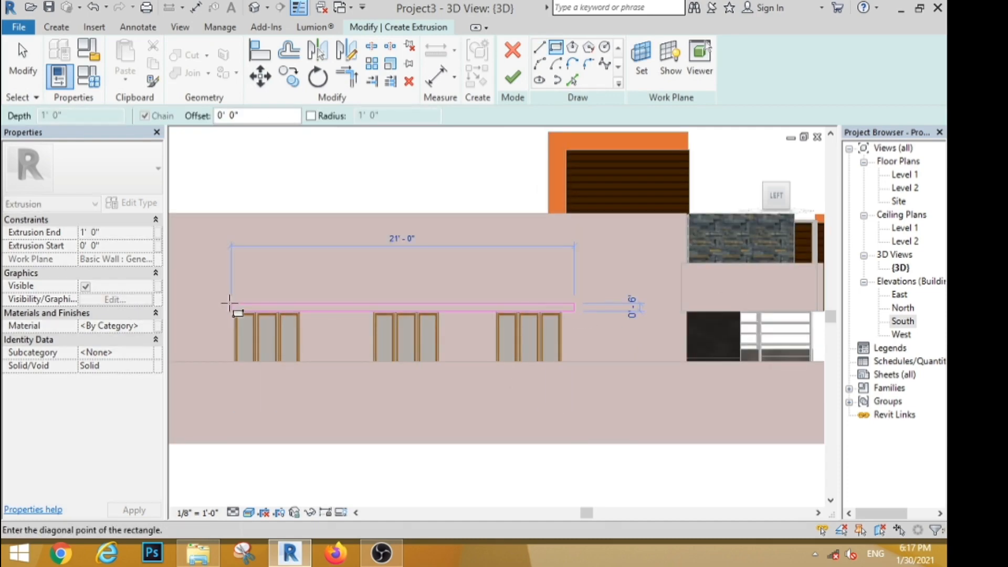
left_click(211, 301)
left_click(113, 233)
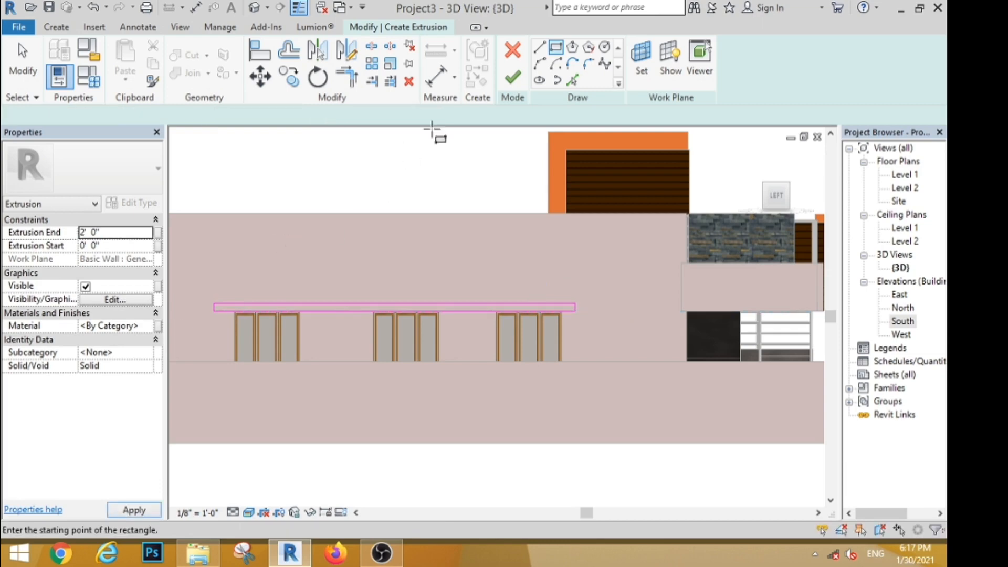
left_click(513, 78)
left_click(495, 222)
scroll(494, 223, "down", 5)
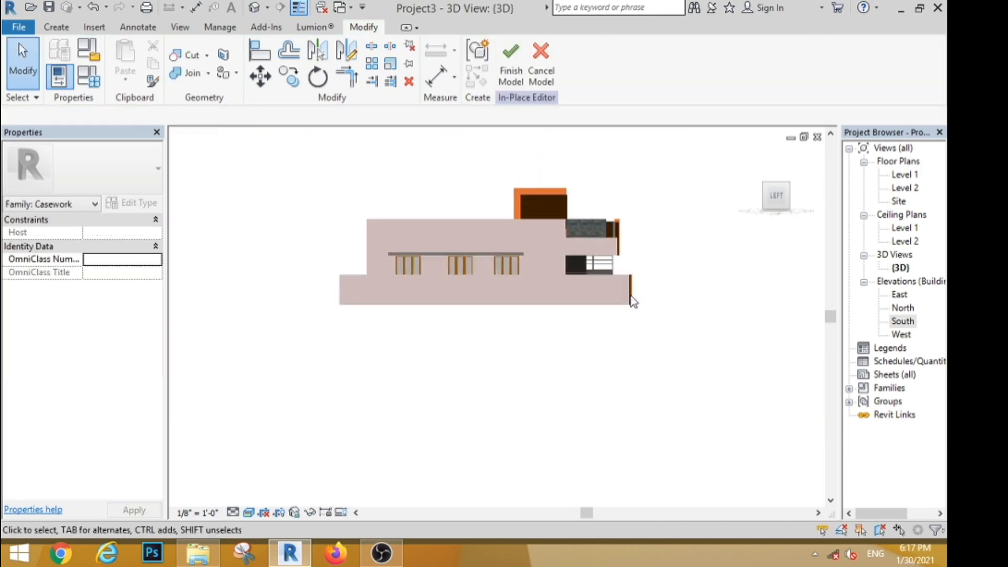
- Assign the material Default New Material to the canopy extrusion above the side windows
middle_click_drag(735, 337, 354, 333, "shift")
scroll(353, 332, "up", 2)
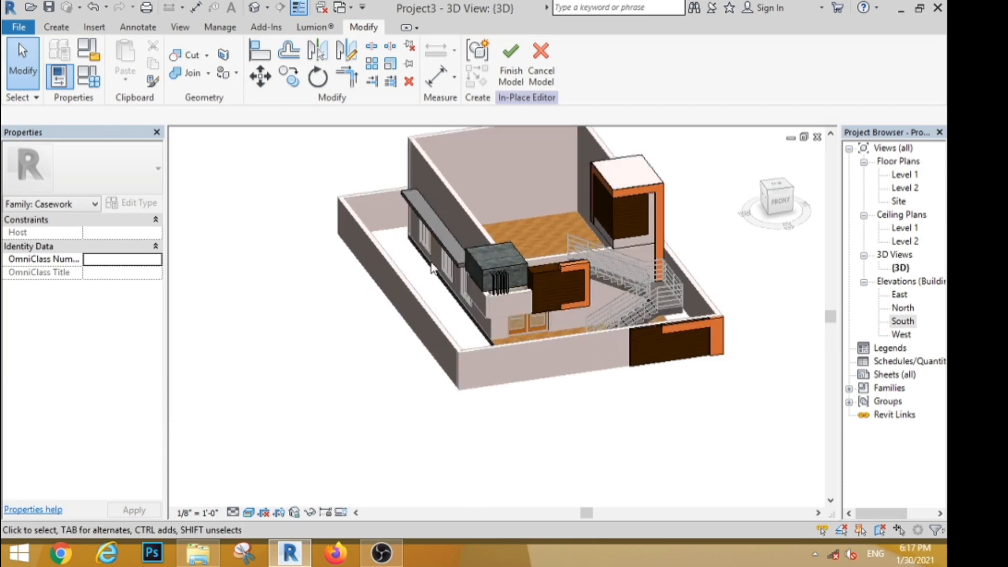
left_click(443, 253)
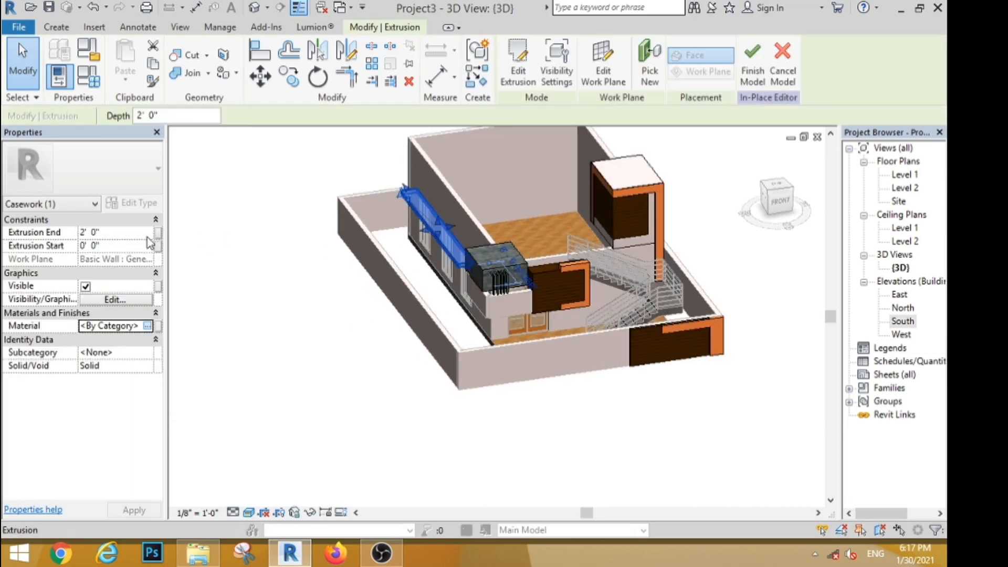
left_click(156, 326)
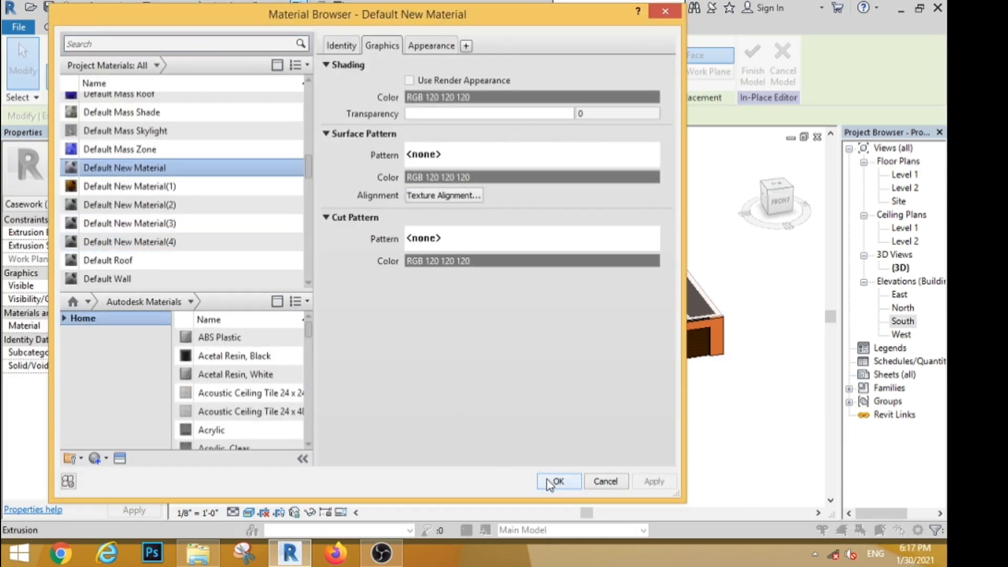
left_click(548, 484)
left_click(533, 450)
scroll(351, 336, "down", 3)
middle_click_drag(464, 408, 486, 353, "shift")
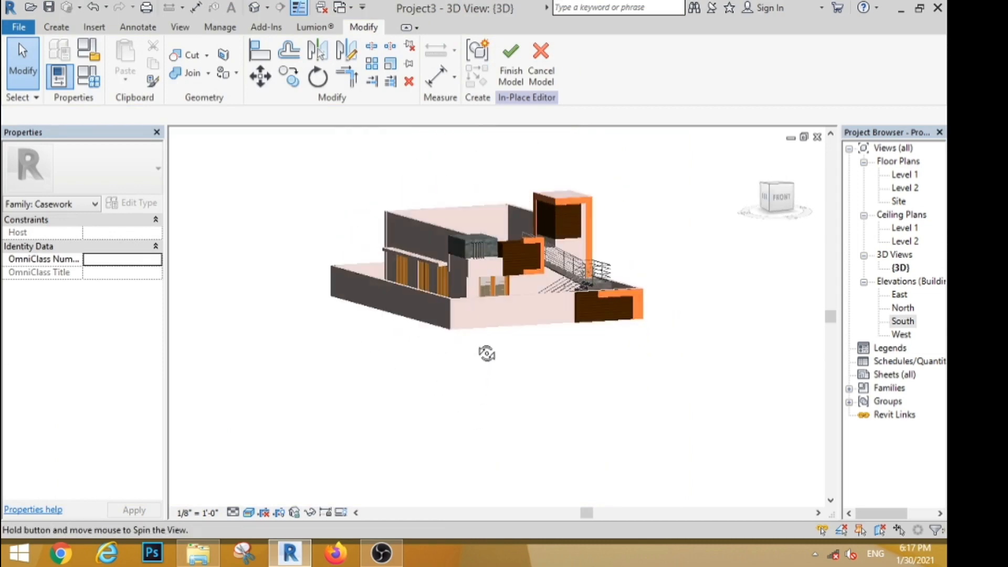
scroll(492, 240, "up", 5)
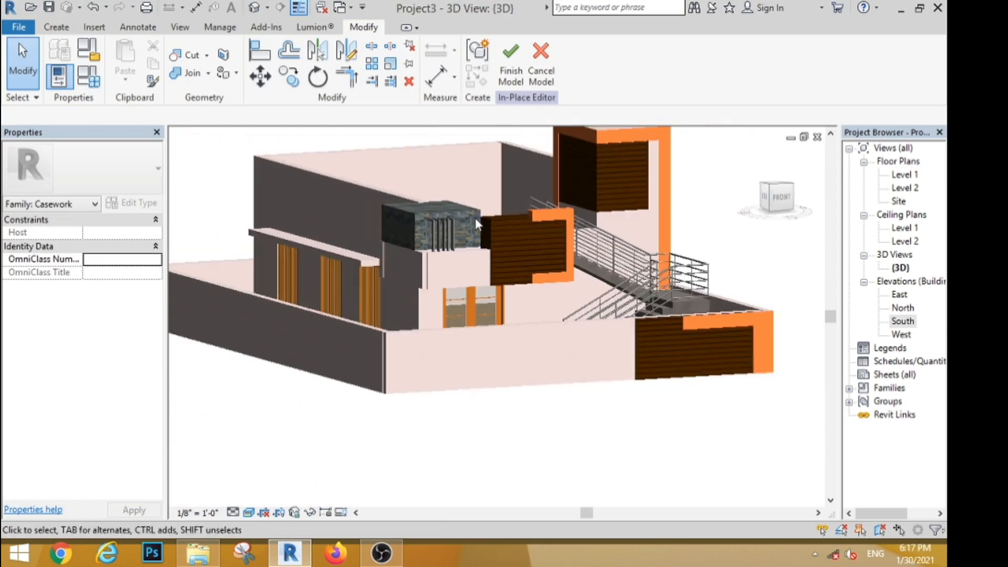
- Finish the in-place model and sketch a 21' by 31' rectangular ceiling on Level 1 along the building walls' inner faces
double_click(901, 176)
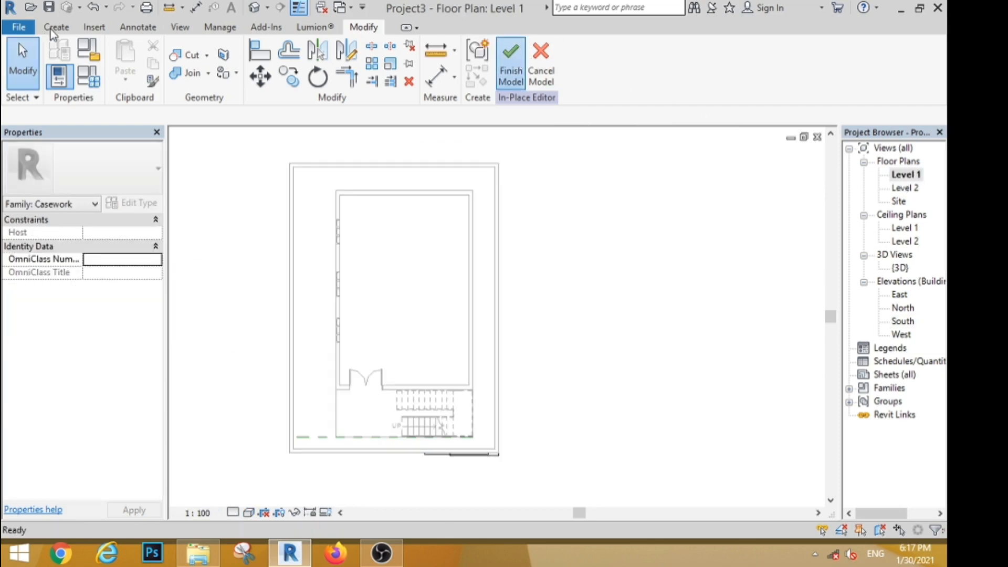
left_click(65, 27)
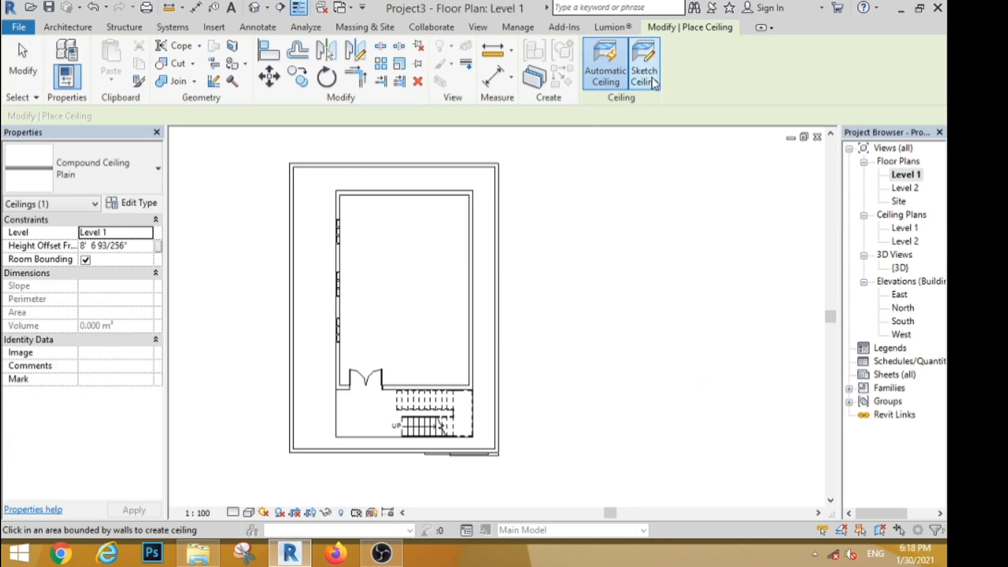
left_click(643, 66)
left_click(719, 47)
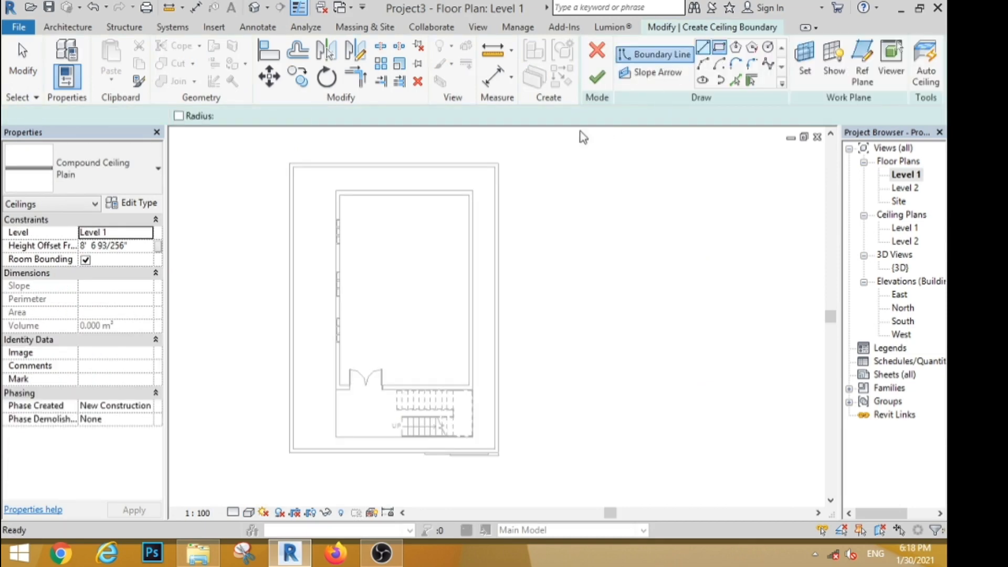
left_click(470, 195)
left_click(340, 386)
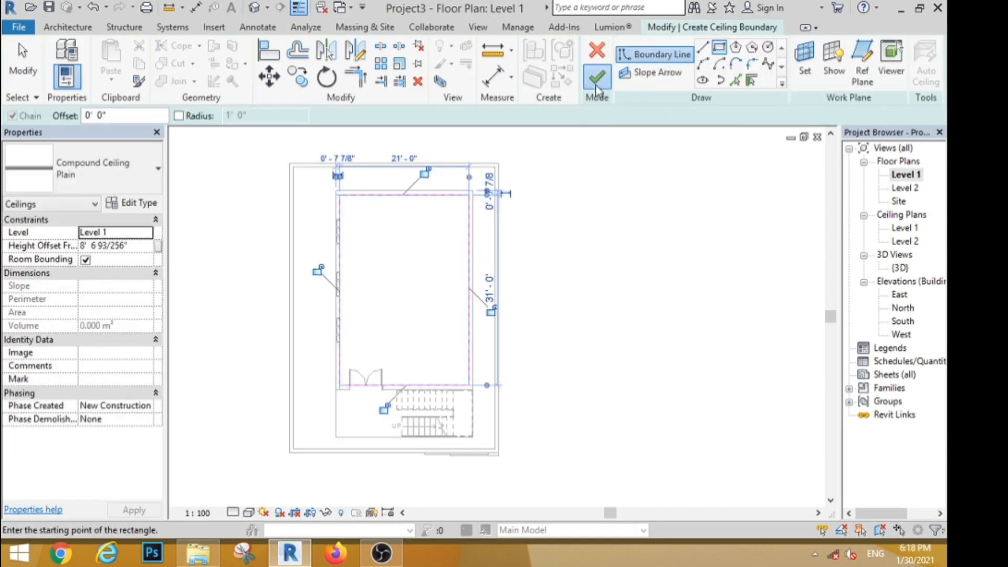
left_click(596, 78)
left_click(254, 8)
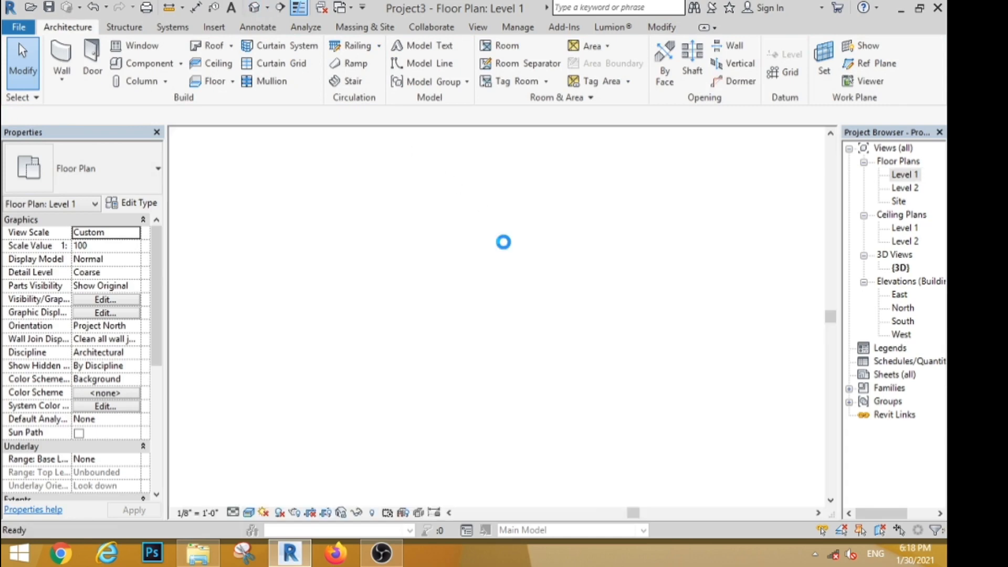
scroll(420, 239, "down", 2)
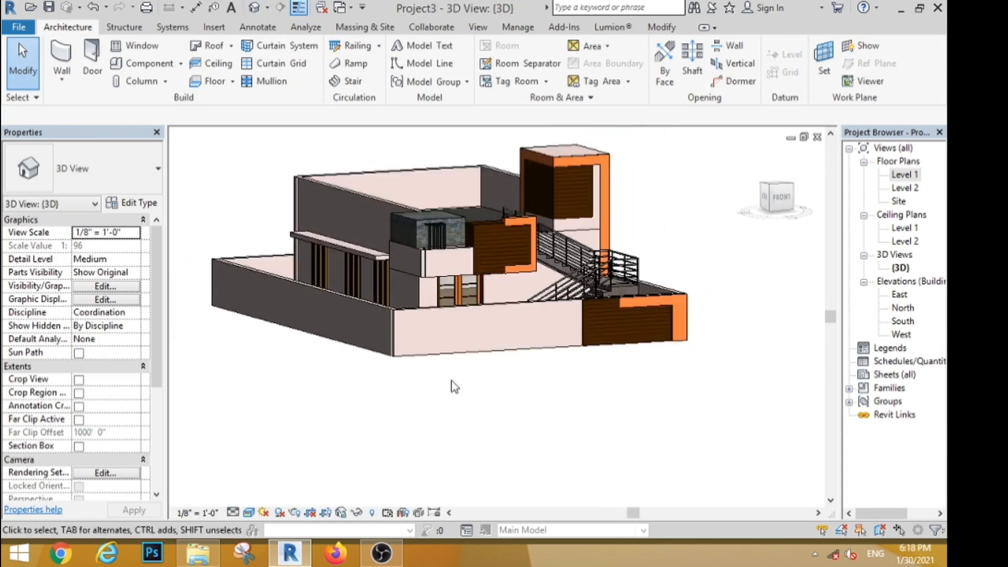
scroll(451, 381, "up", 2)
scroll(455, 387, "down", 2)
- In the Site plan, create a toposurface from seven points placed widely around the building and boundary wall
double_click(898, 201)
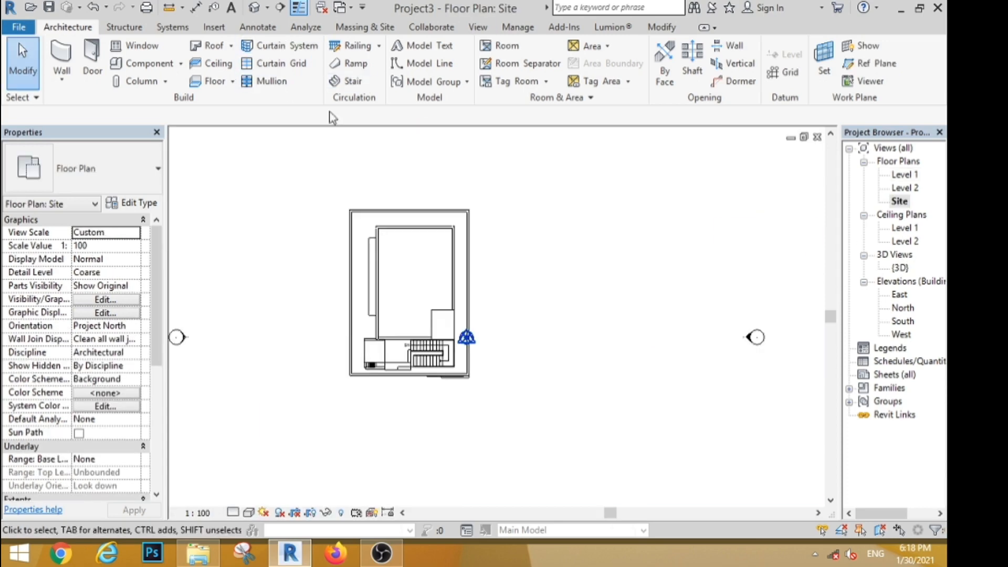
left_click(353, 31)
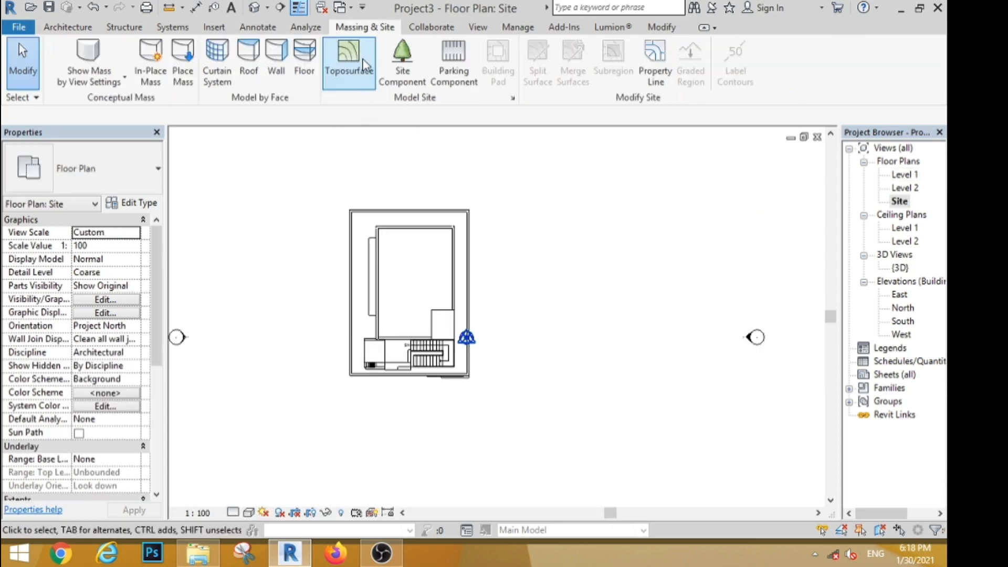
left_click(349, 66)
scroll(338, 214, "down", 2)
left_click(241, 203)
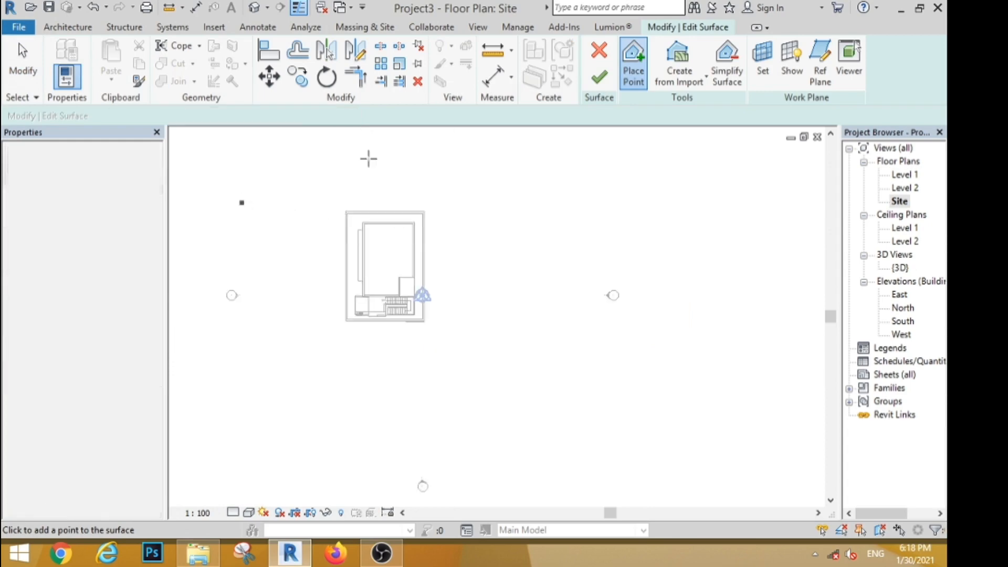
left_click(389, 152)
left_click(603, 181)
left_click(625, 347)
left_click(596, 436)
left_click(342, 449)
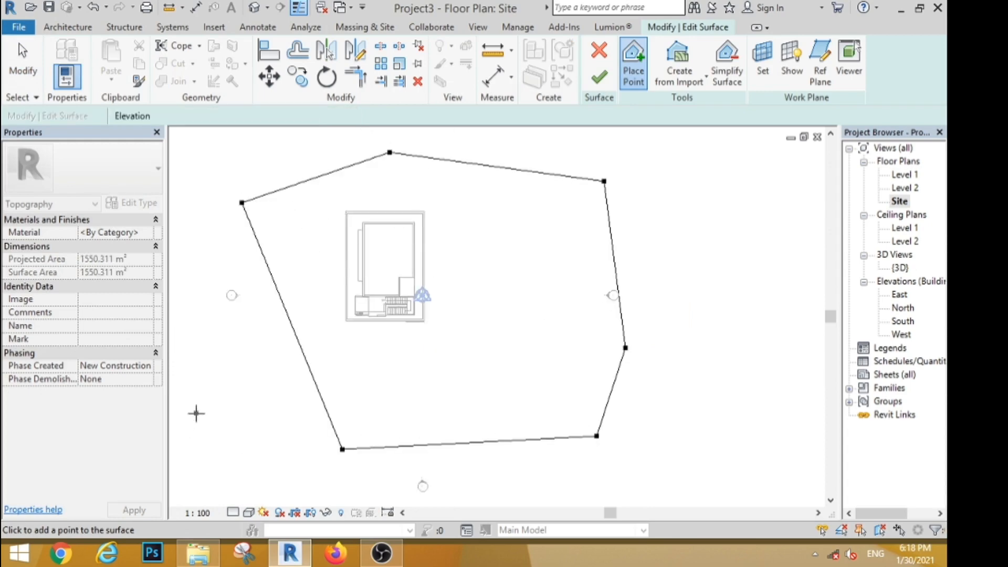
left_click(196, 413)
key("Escape")
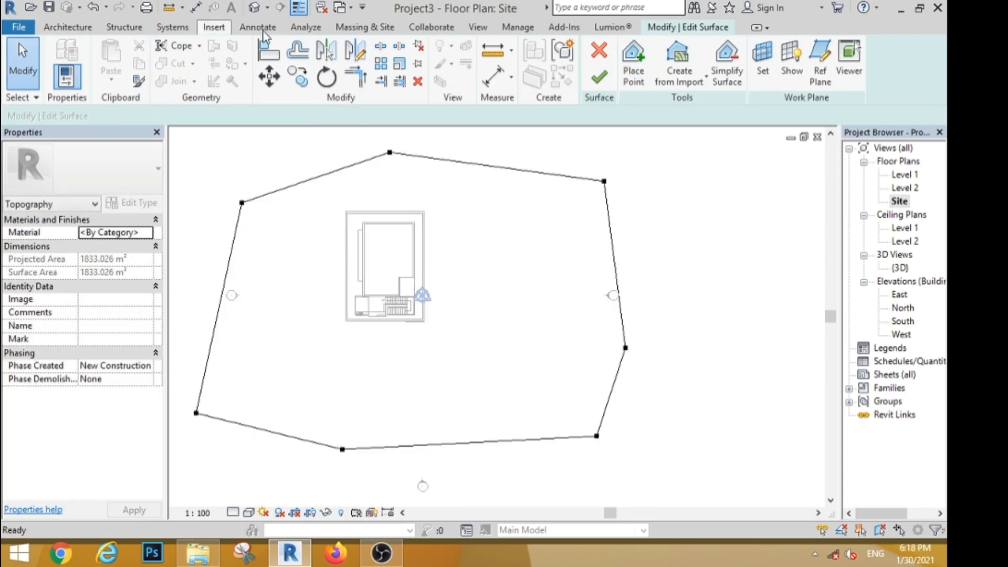
left_click(81, 29)
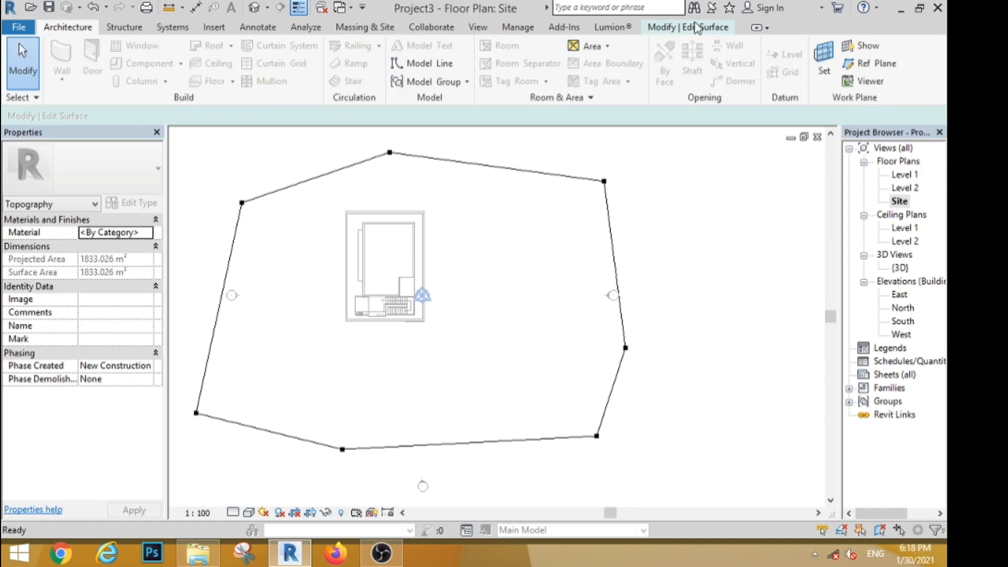
left_click(697, 28)
left_click(599, 82)
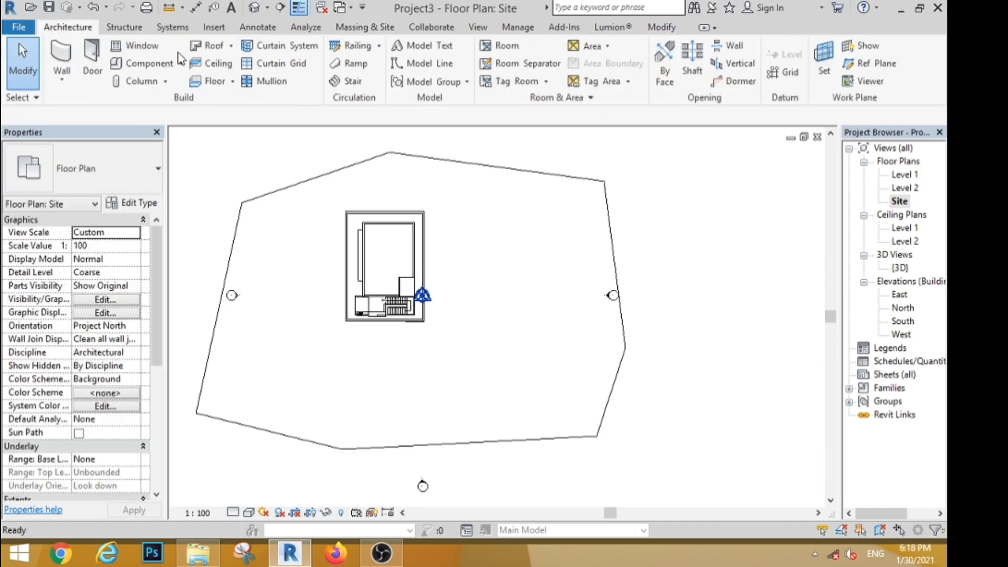
- Place an M_RPC Tree - Deciduous American Beech - 6.0 Meters on each side of the boundary wall in the Site plan
scroll(436, 169, "down", 4)
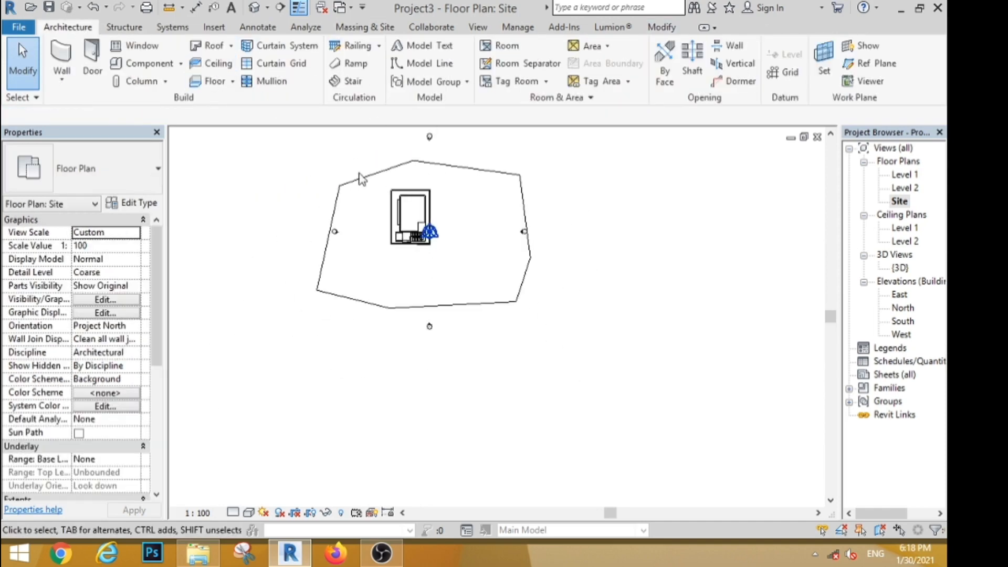
scroll(360, 174, "up", 2)
left_click(152, 66)
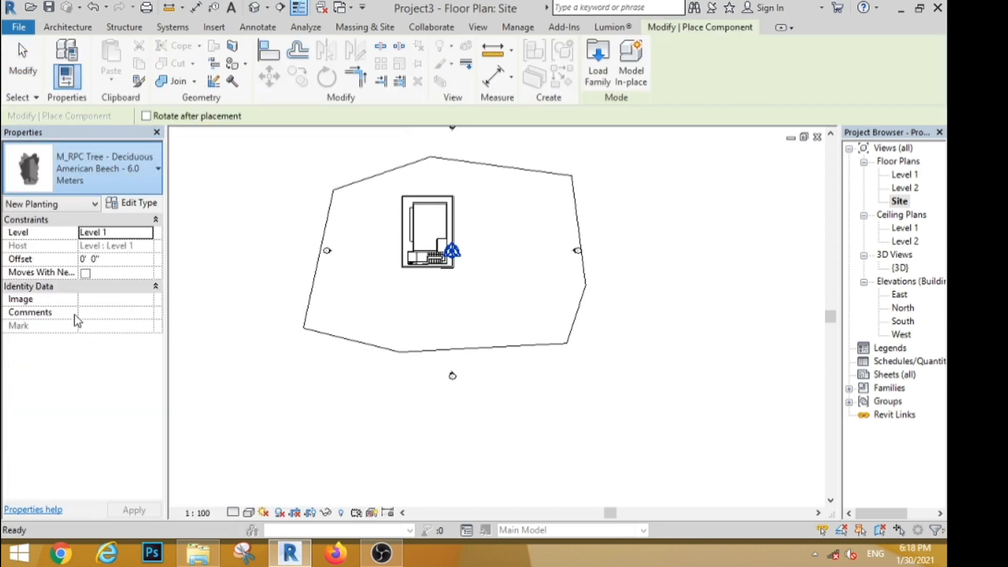
left_click(84, 168)
left_click(69, 402)
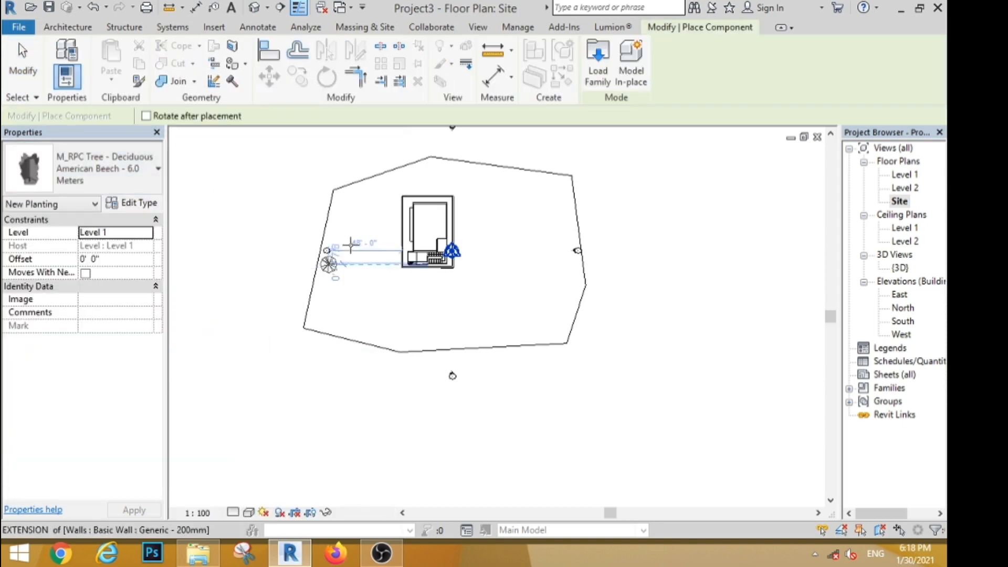
scroll(374, 236, "up", 3)
left_click(382, 208)
left_click(404, 149)
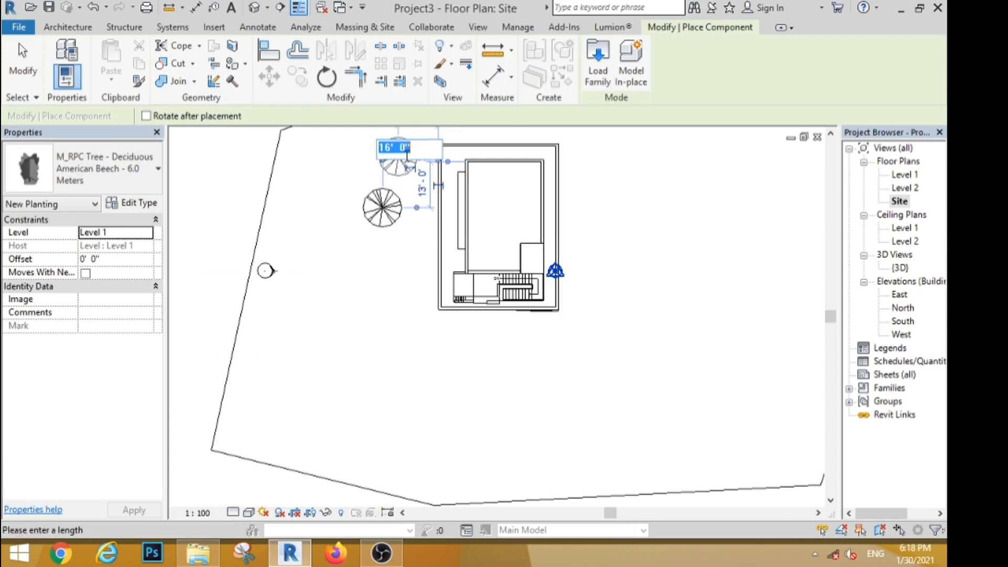
left_click(592, 172)
scroll(582, 158, "down", 3)
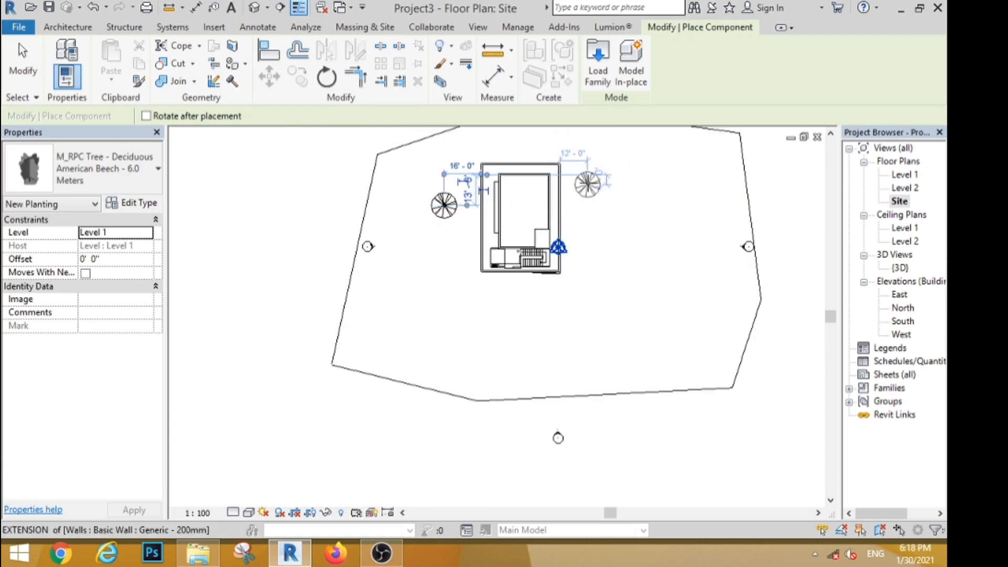
- Place five more American Beech trees behind the building and around its rear corners, and open the default 3D view
scroll(576, 153, "up", 1)
left_click(513, 143)
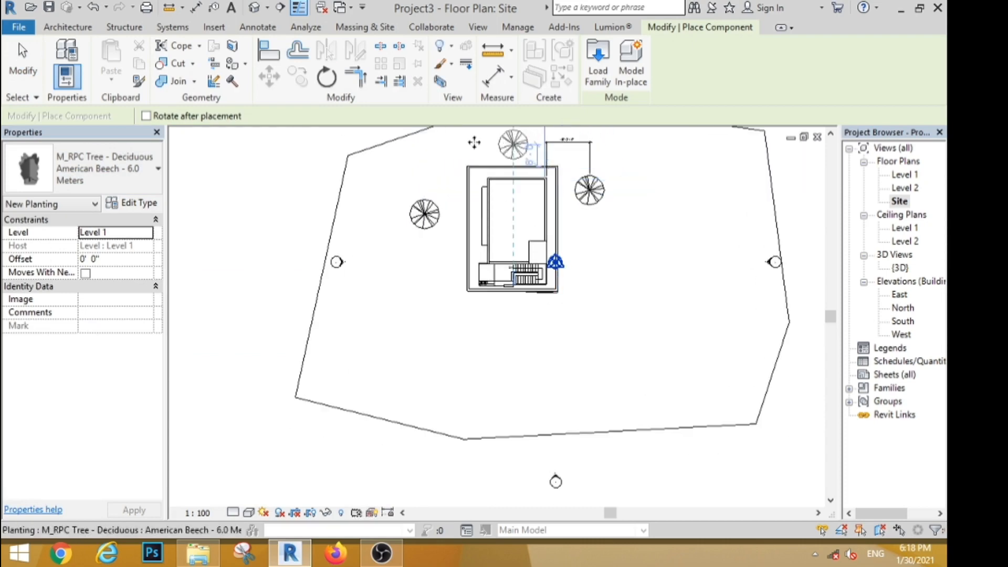
left_click(445, 155)
left_click(578, 155)
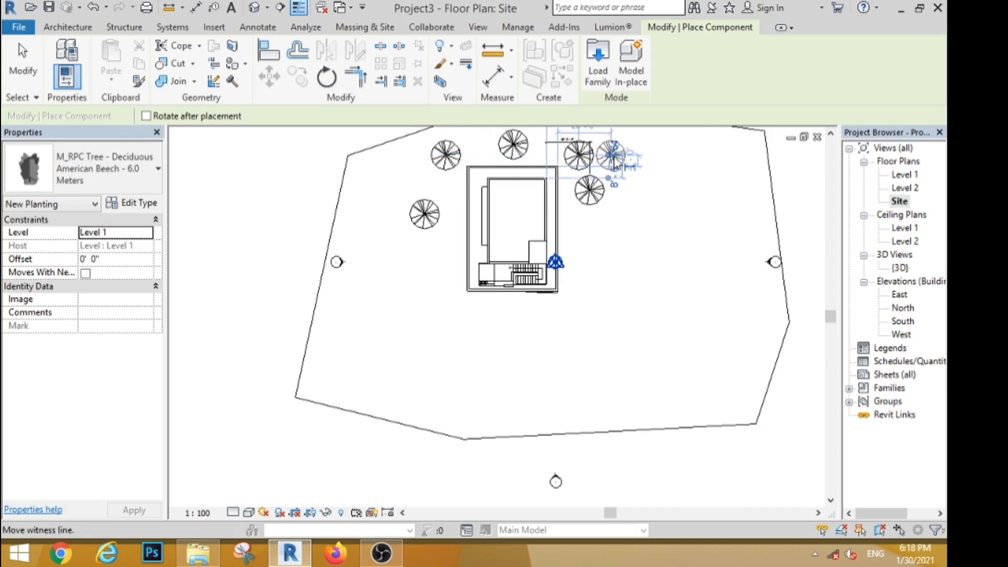
left_click(435, 179)
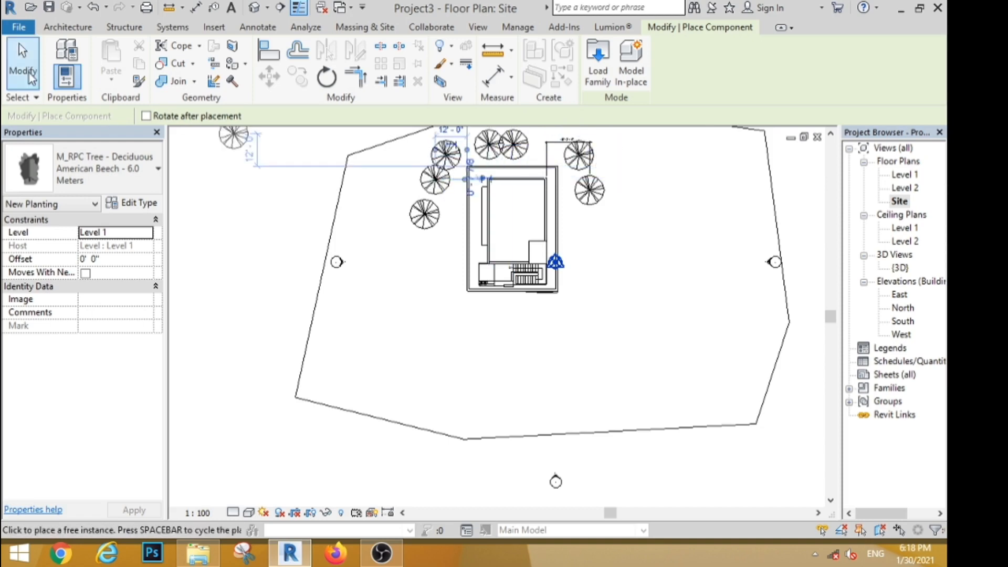
left_click(23, 63)
left_click(267, 7)
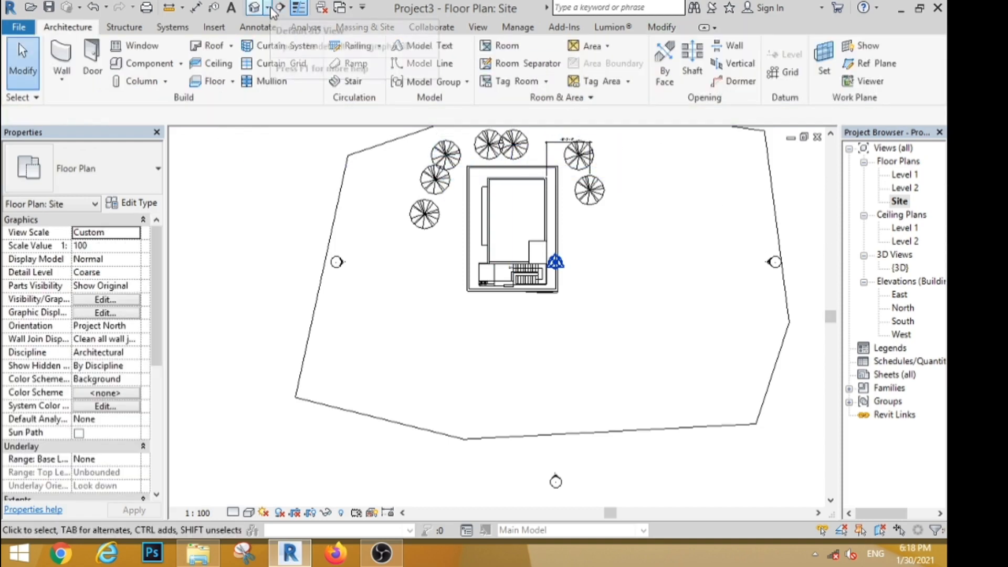
- Place a perspective camera in the Site plan at the front edge of the toposurface, aimed across the building, and raise the crop region's lower edge
left_click(278, 40)
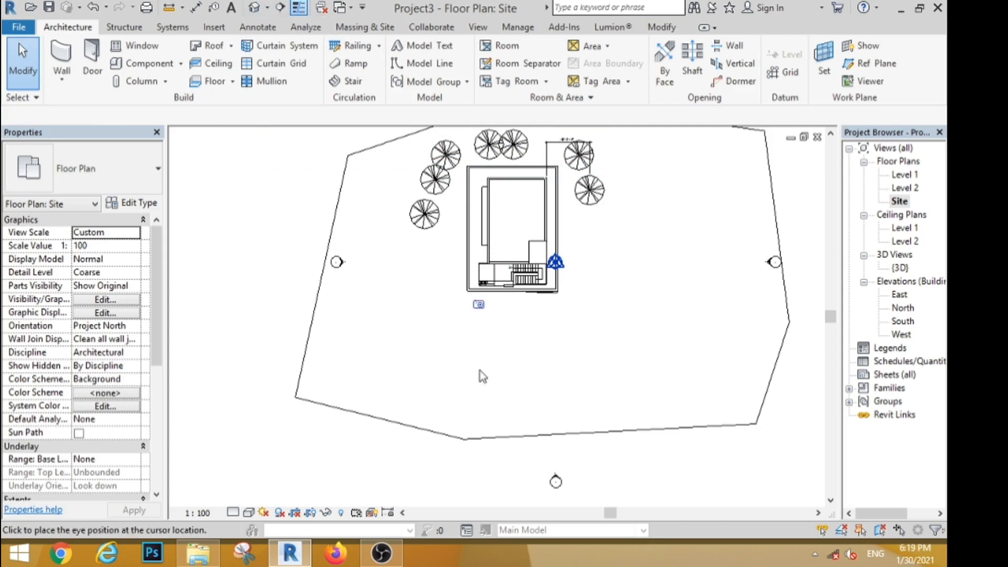
left_click(468, 428)
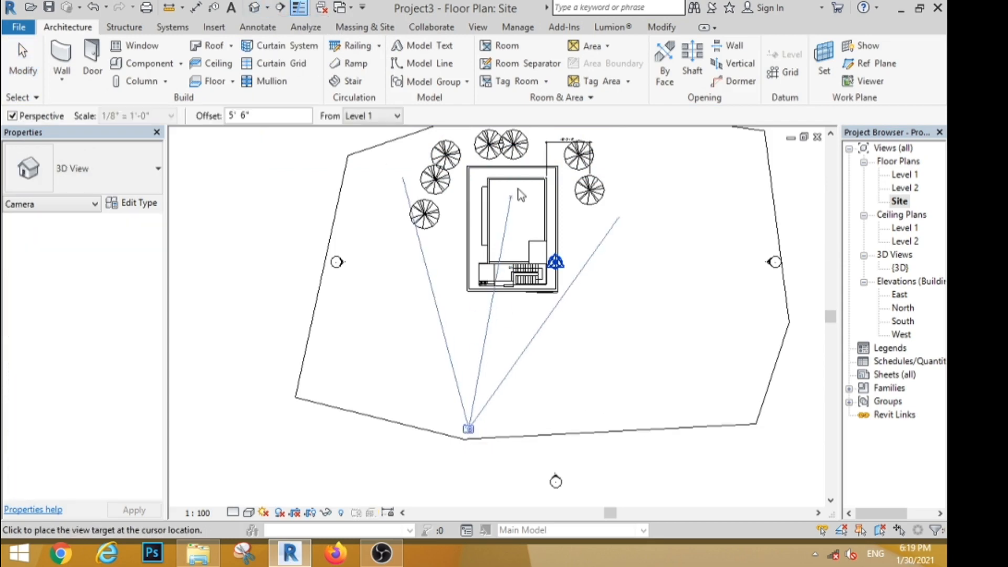
left_click(547, 166)
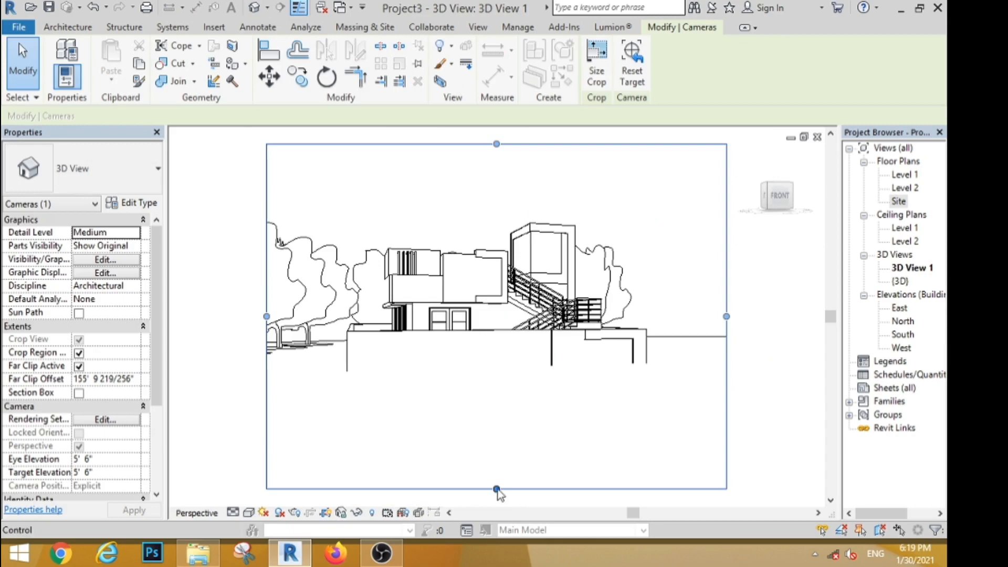
left_click_drag(496, 489, 494, 455)
- In the South elevation, move the toposurface straight down to the base of the boundary wall
double_click(903, 335)
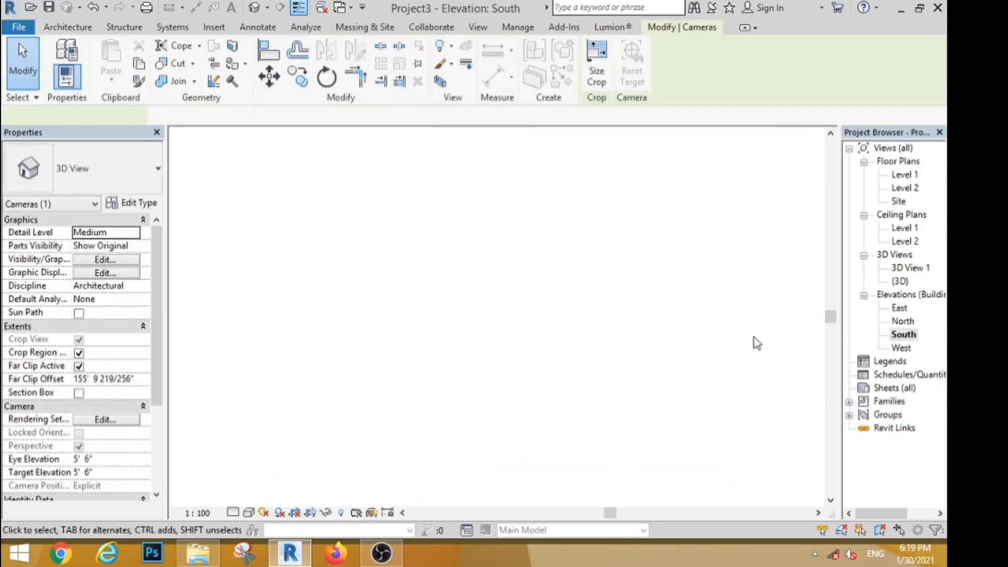
left_click(359, 325)
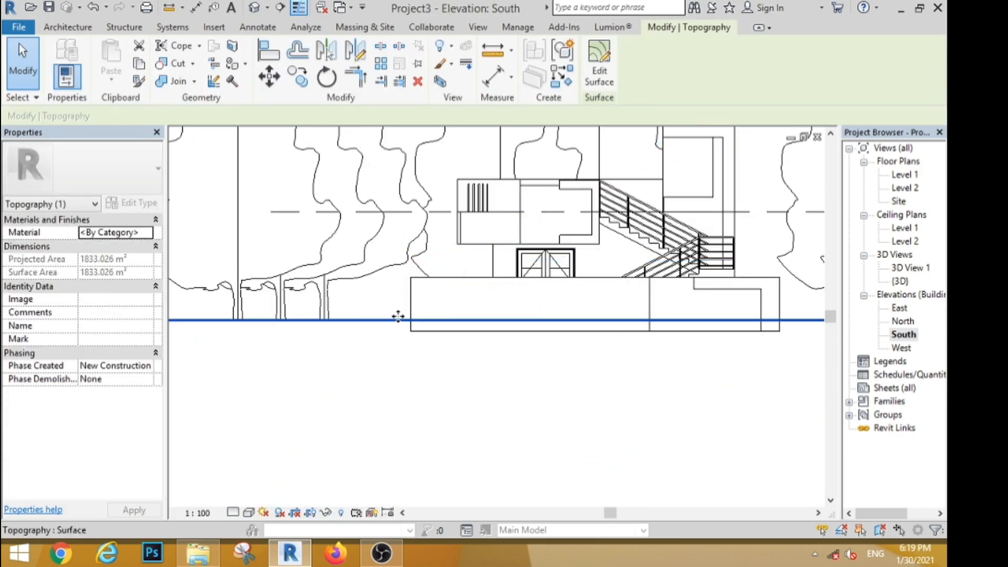
key("m")
key("v")
scroll(420, 347, "up", 5)
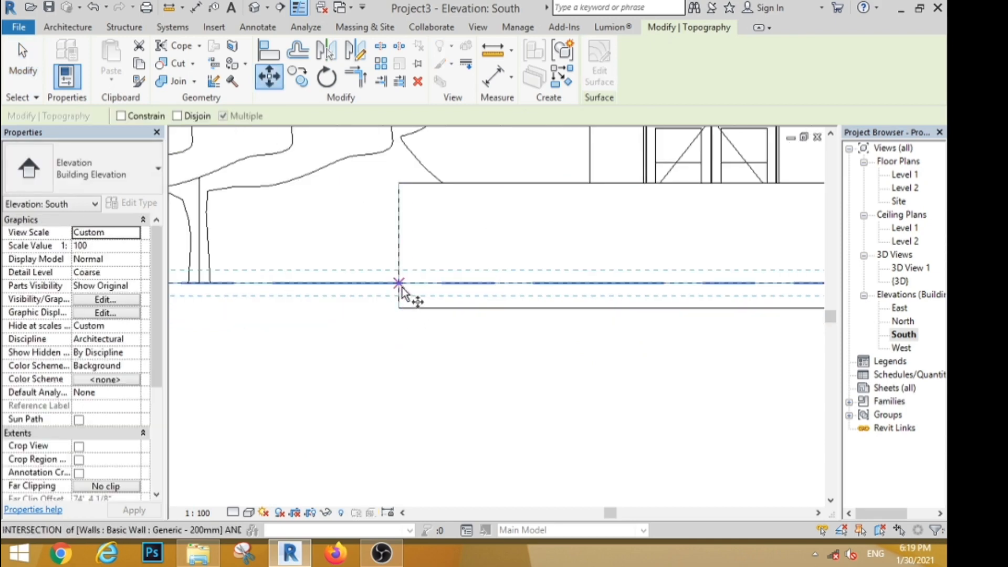
left_click(399, 284)
left_click(399, 308)
key("Escape")
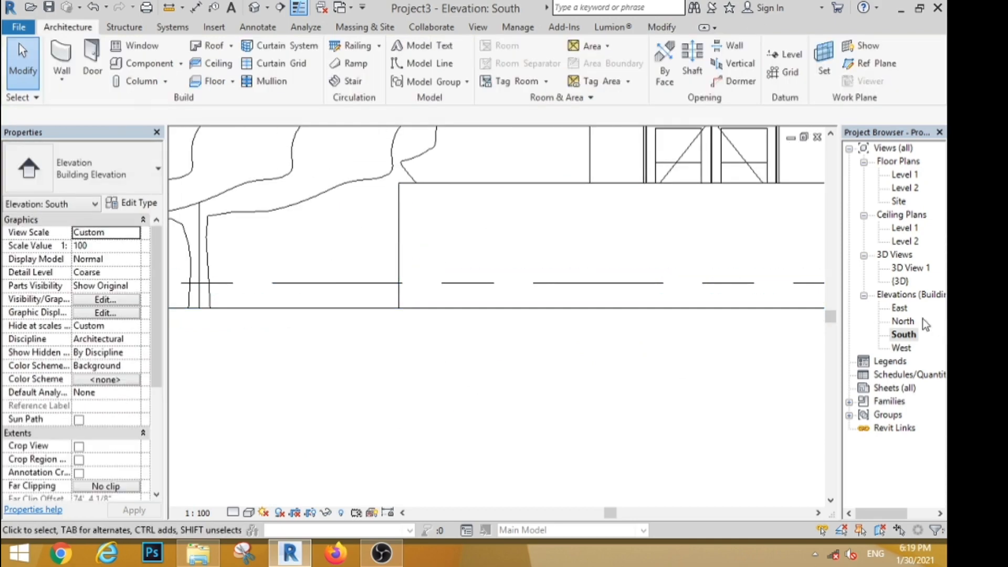
- Open the camera view 3D View 1 and set its visual style to Realistic
double_click(908, 268)
left_click(249, 513)
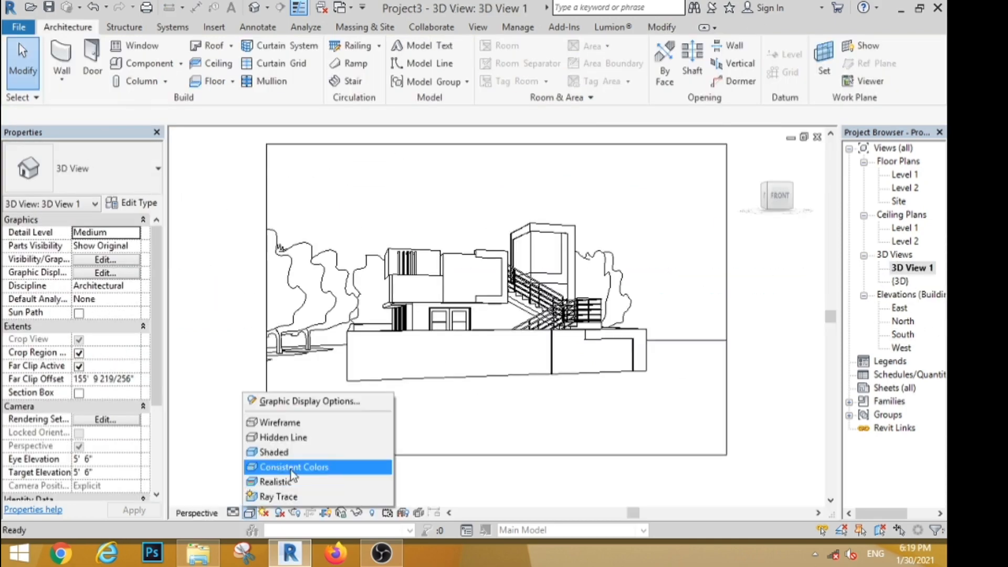
left_click(299, 470)
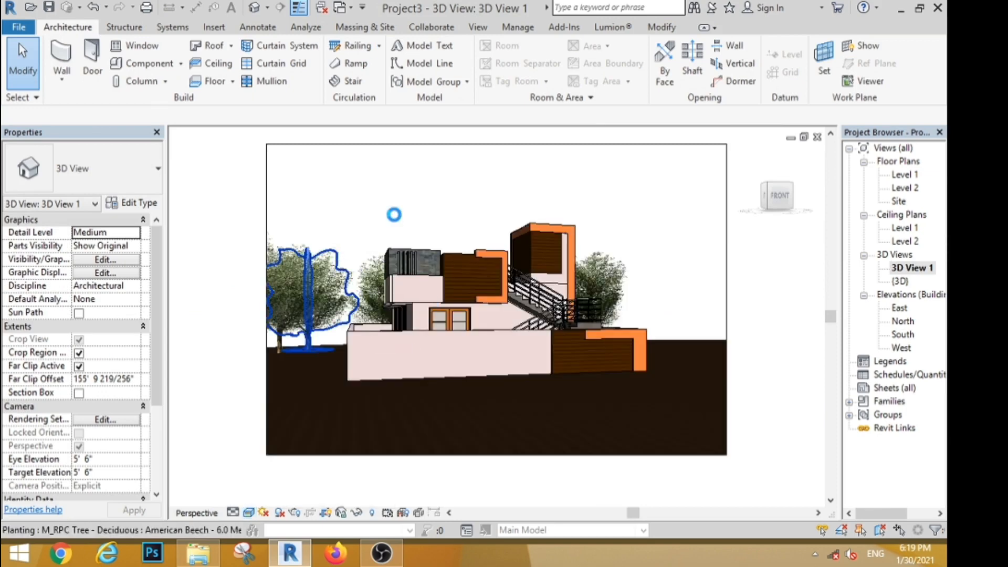
scroll(394, 215, "up", 1)
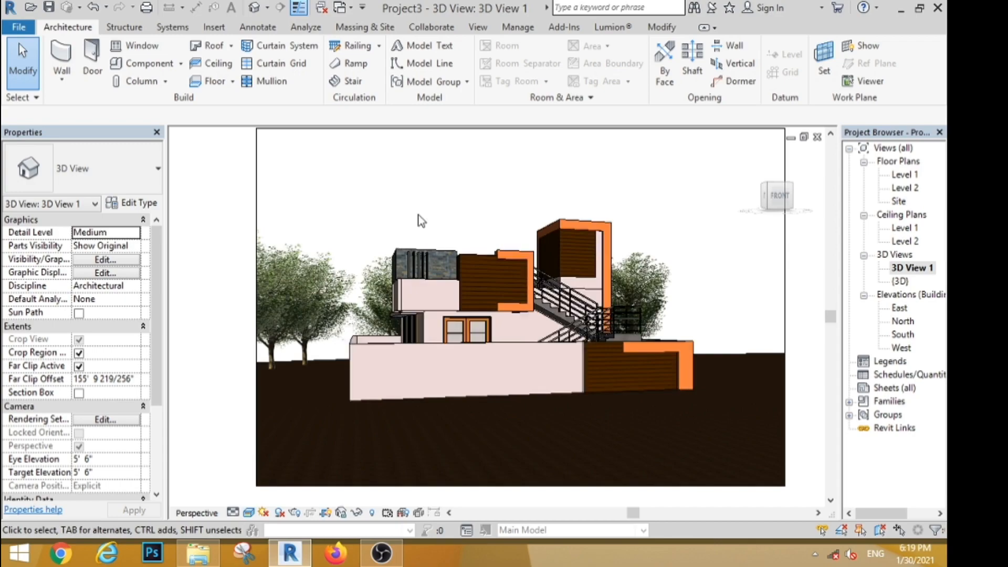